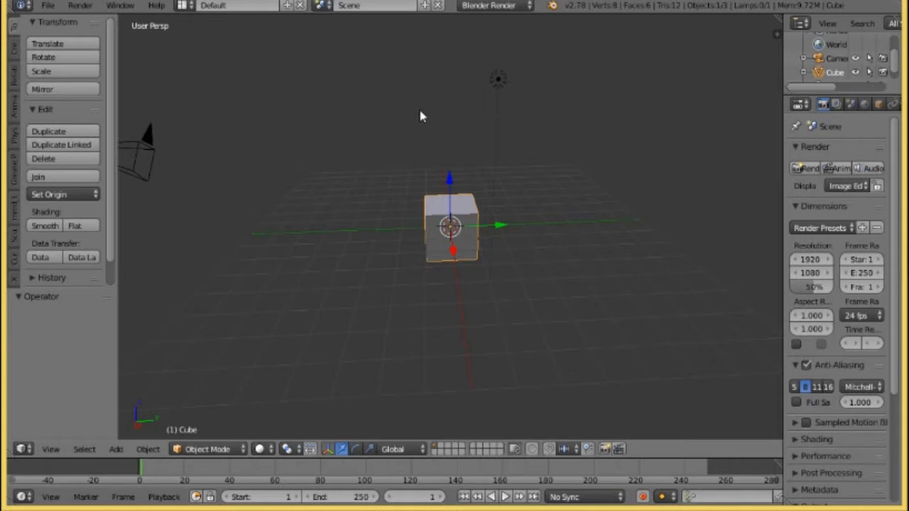
Set the scene's unit preset to Centimeters.
click(851, 105)
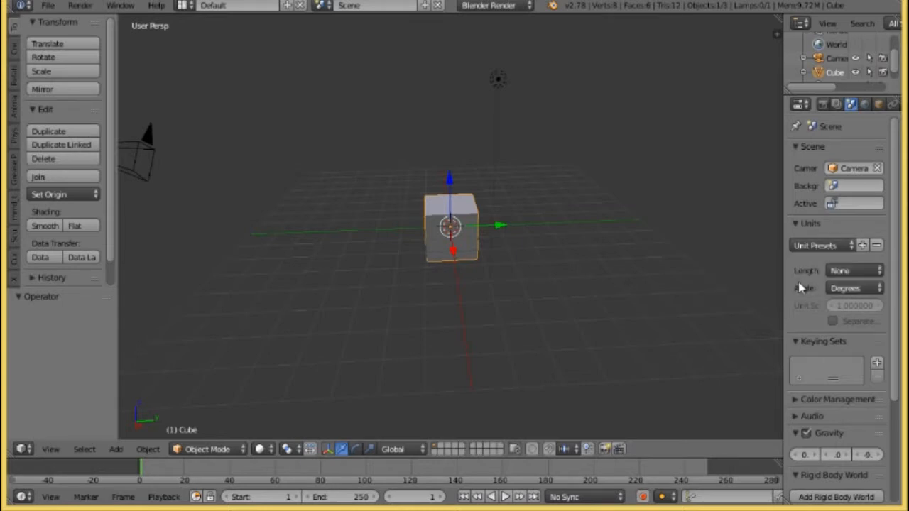
click(822, 249)
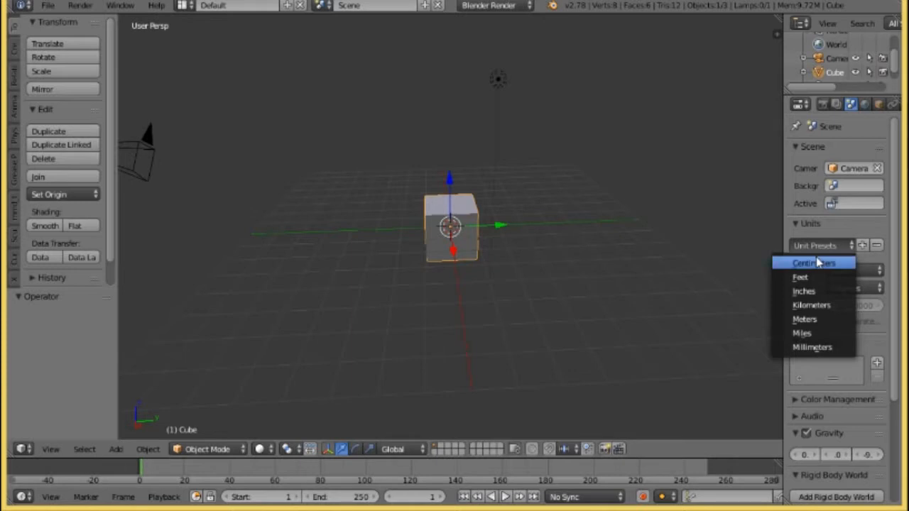
click(817, 263)
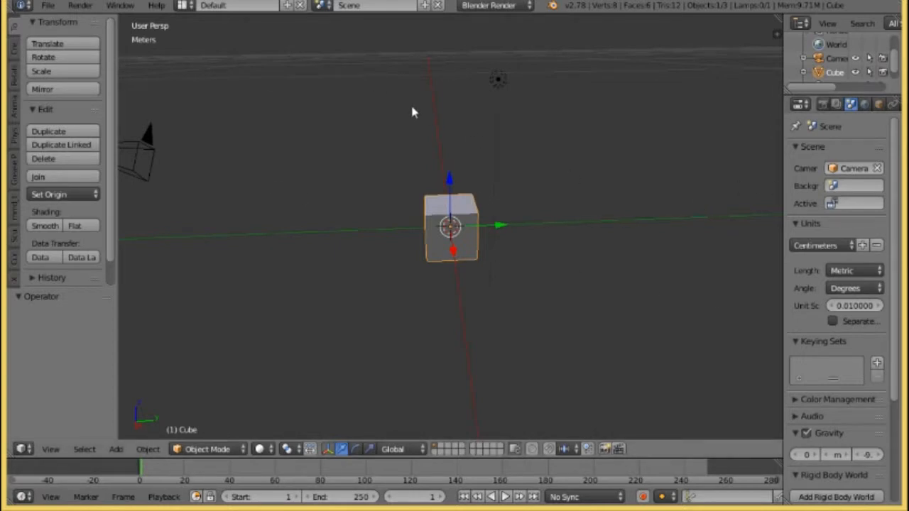
Delete the default cube from the scene.
scroll(396, 135, down, 10)
scroll(395, 135, down, 11)
scroll(398, 135, up, 11)
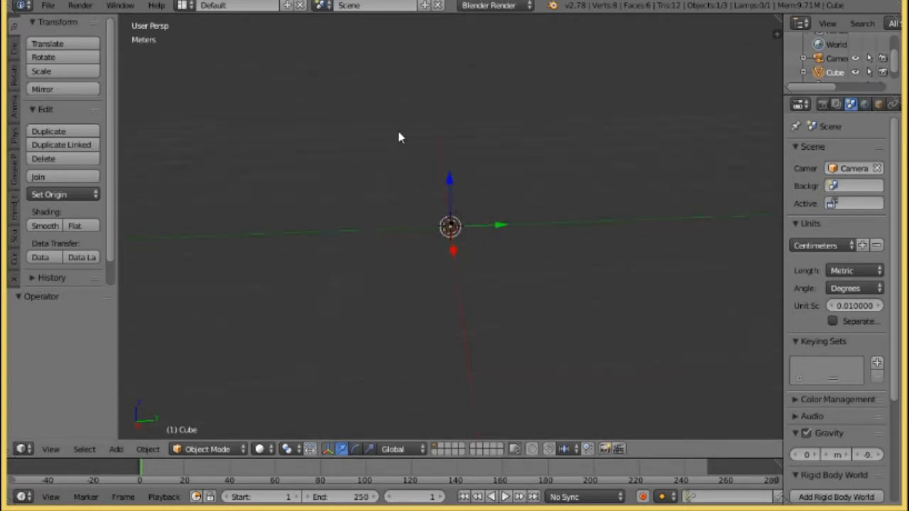
middle_drag(402, 135, 423, 120)
key(x)
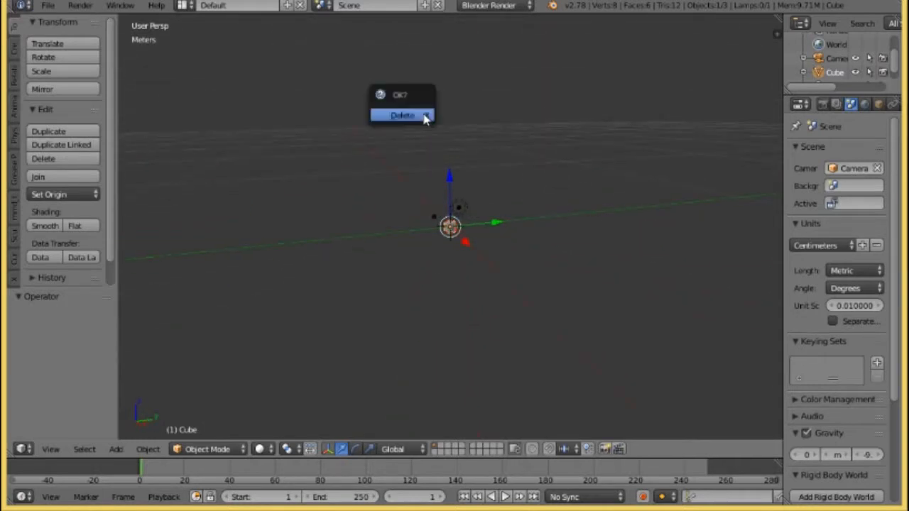
click(427, 116)
Add a new cube mesh at the scene origin.
click(116, 449)
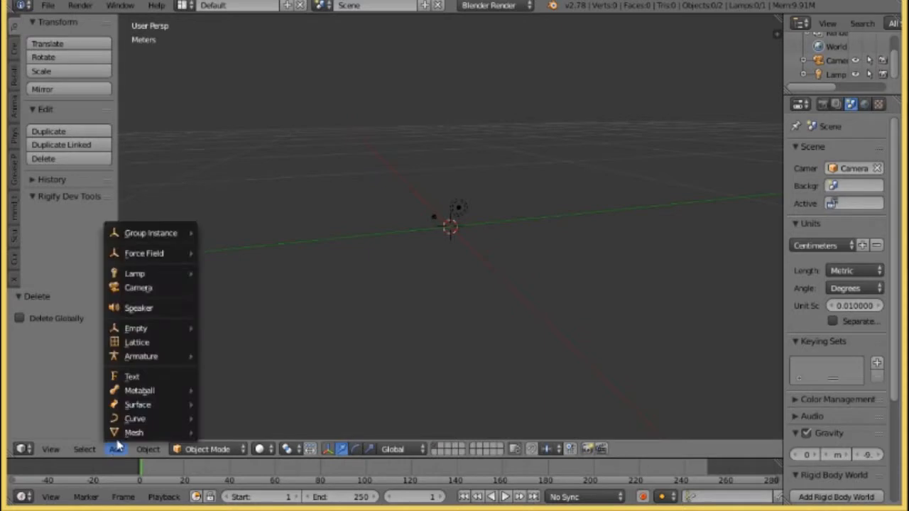
mouse_move(160, 432)
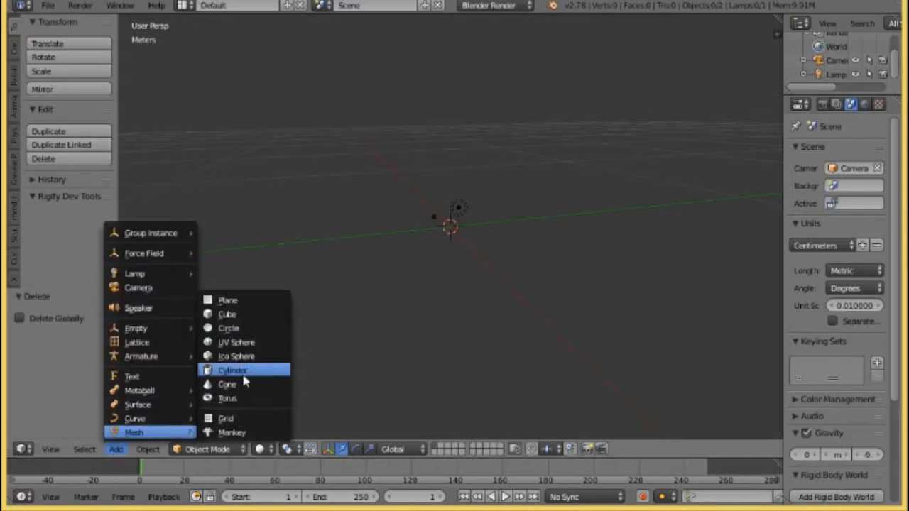
click(242, 318)
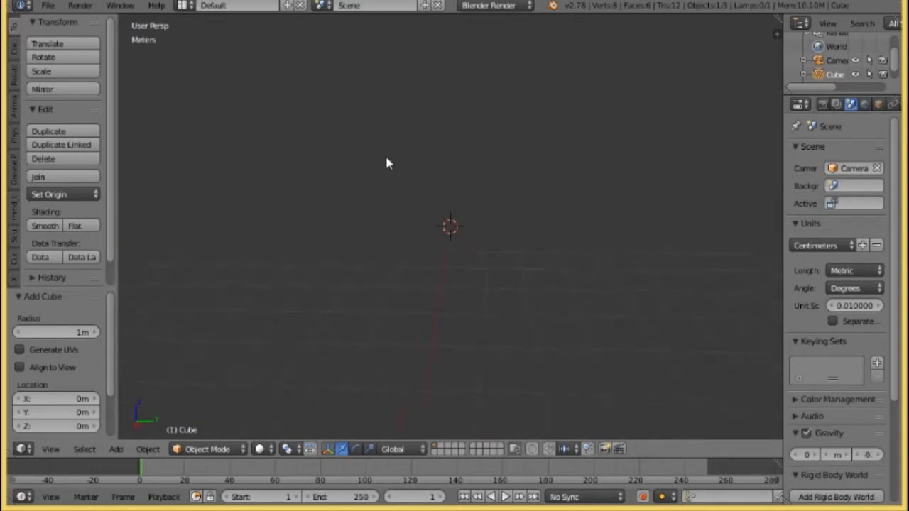
scroll(388, 159, up, 7)
scroll(393, 158, down, 8)
scroll(391, 161, up, 3)
scroll(393, 163, up, 2)
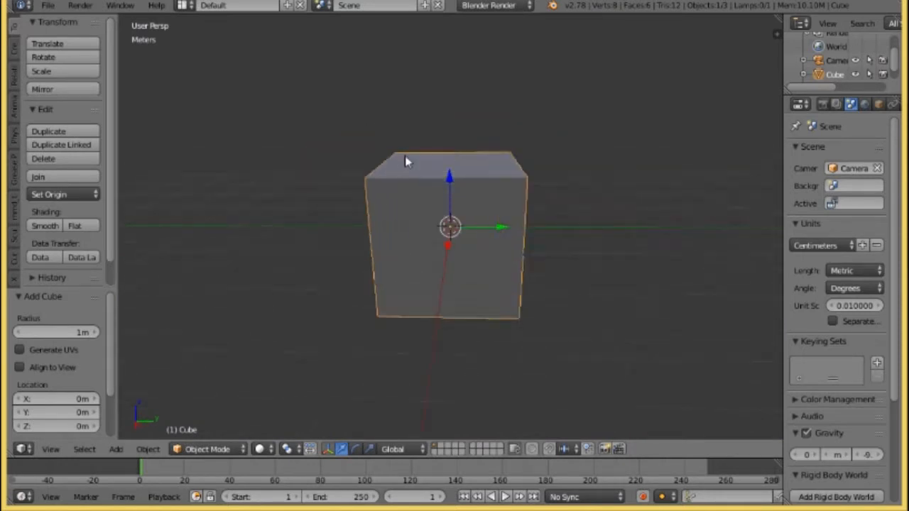
Set the 3D view's clipping end distance to 1 km.
click(777, 33)
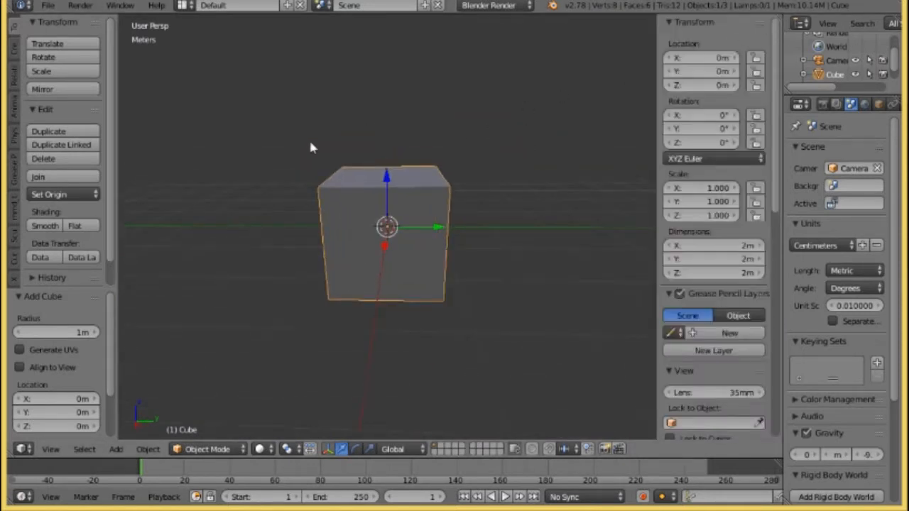
scroll(291, 158, down, 3)
scroll(280, 167, up, 4)
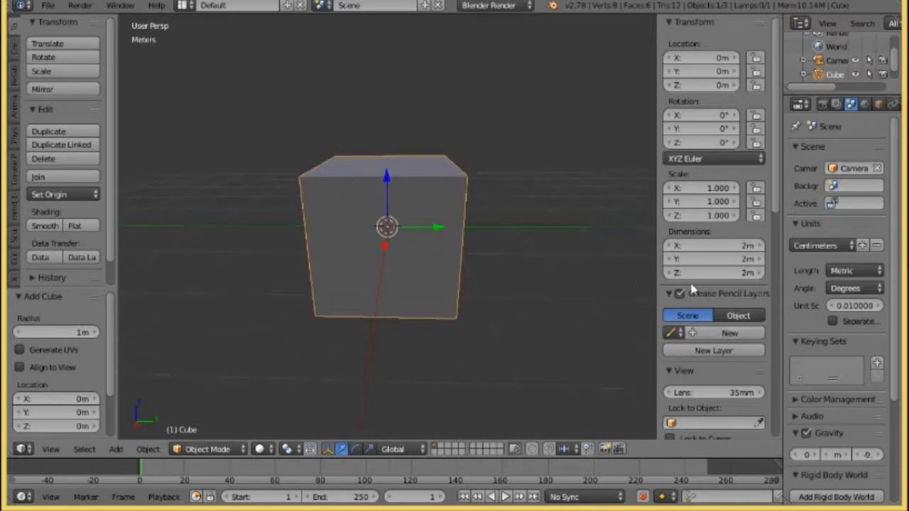
scroll(711, 288, down, 7)
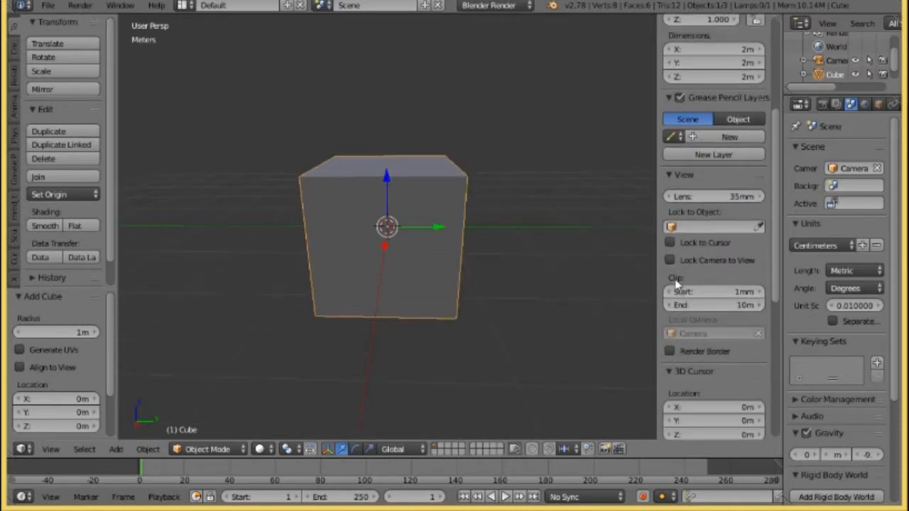
click(749, 306)
text(111)
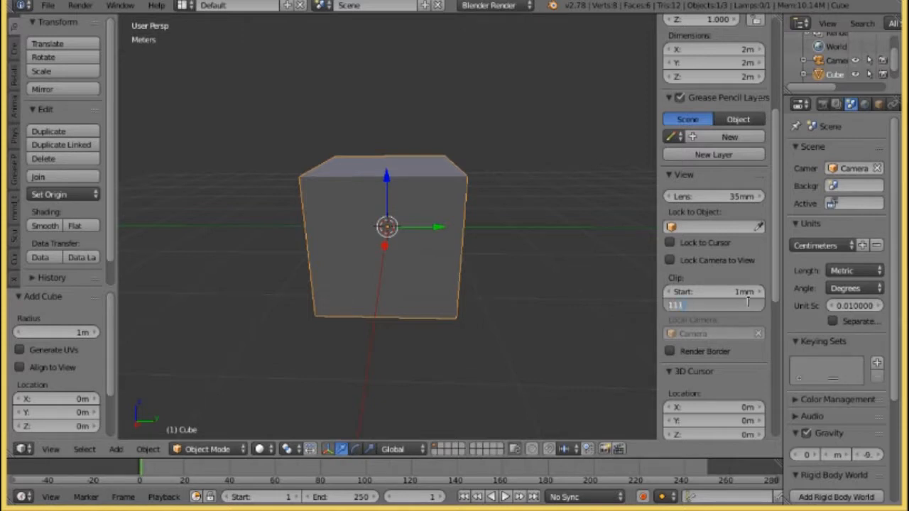
key(BackSpace)
key(BackSpace)
text(km)
key(Return)
scroll(340, 114, down, 9)
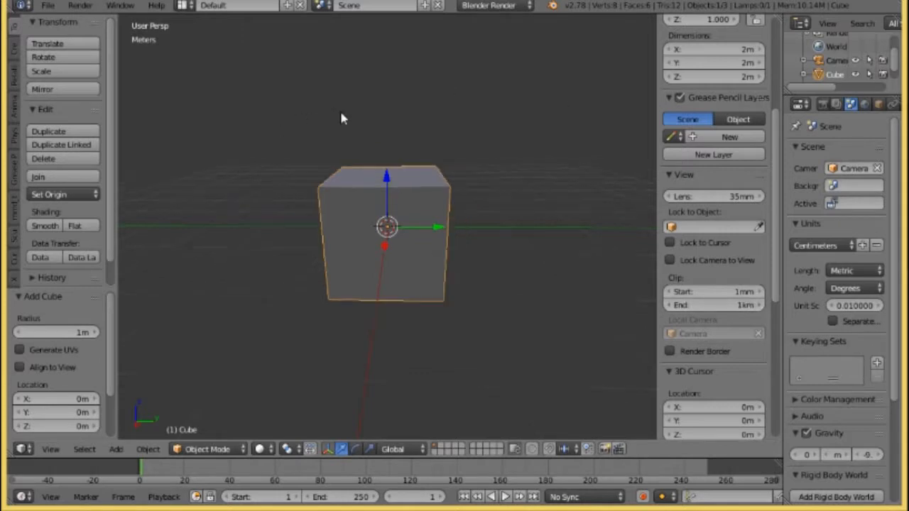
scroll(338, 124, up, 7)
scroll(336, 133, up, 5)
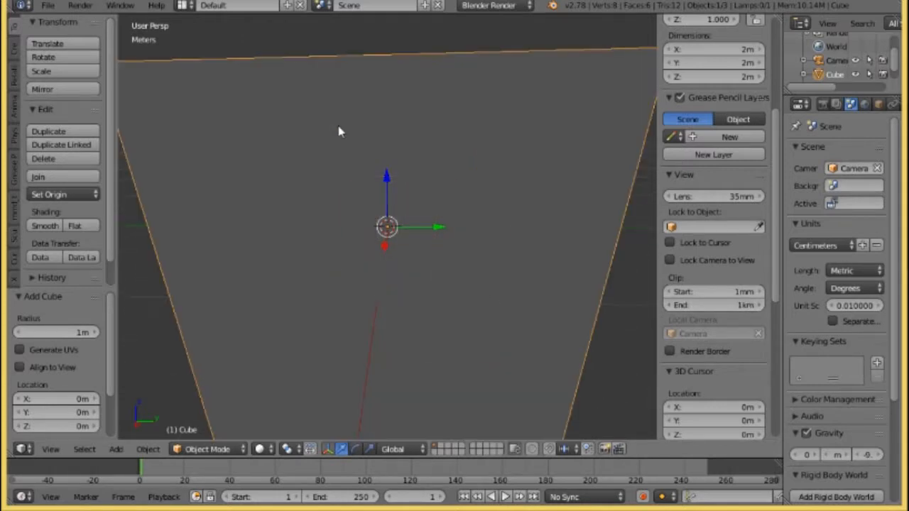
scroll(339, 132, down, 7)
scroll(339, 133, up, 3)
scroll(338, 134, down, 3)
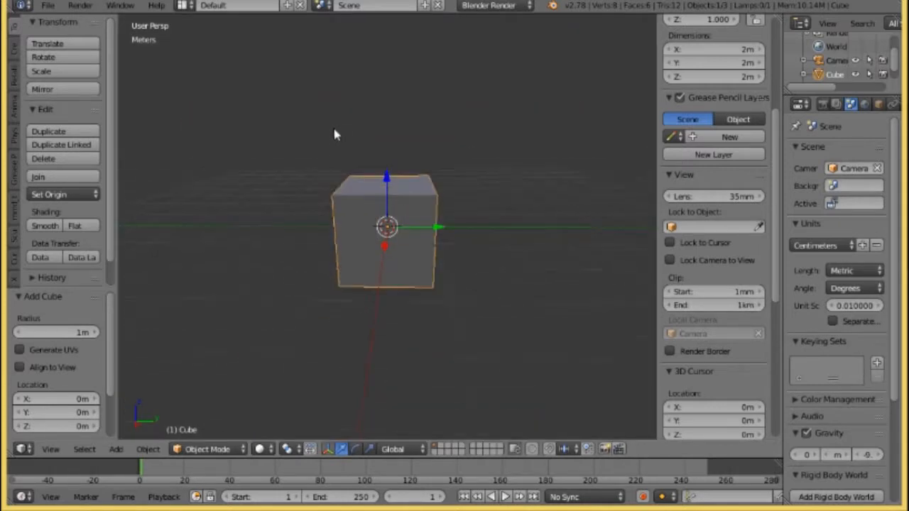
middle_drag(336, 134, 355, 169)
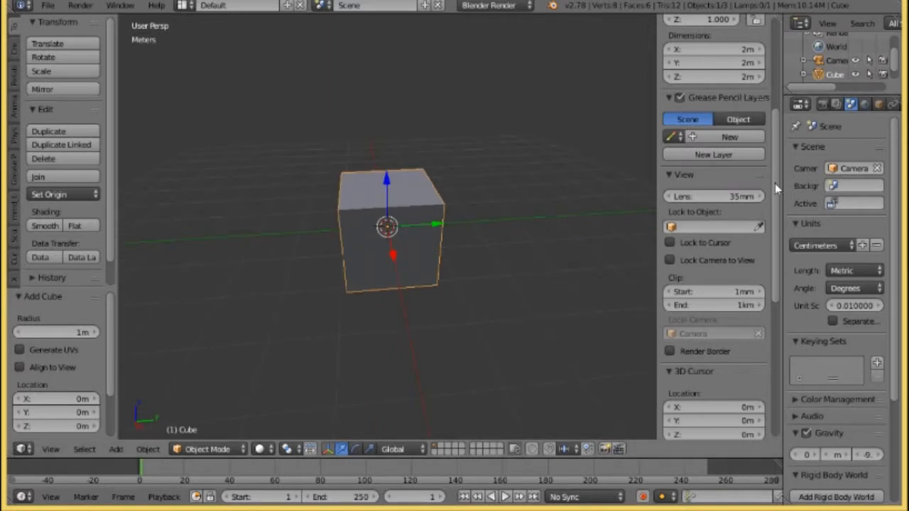
Widen the properties area and give the cube a new material with a golden-yellow diffuse colour.
drag(780, 186, 735, 204)
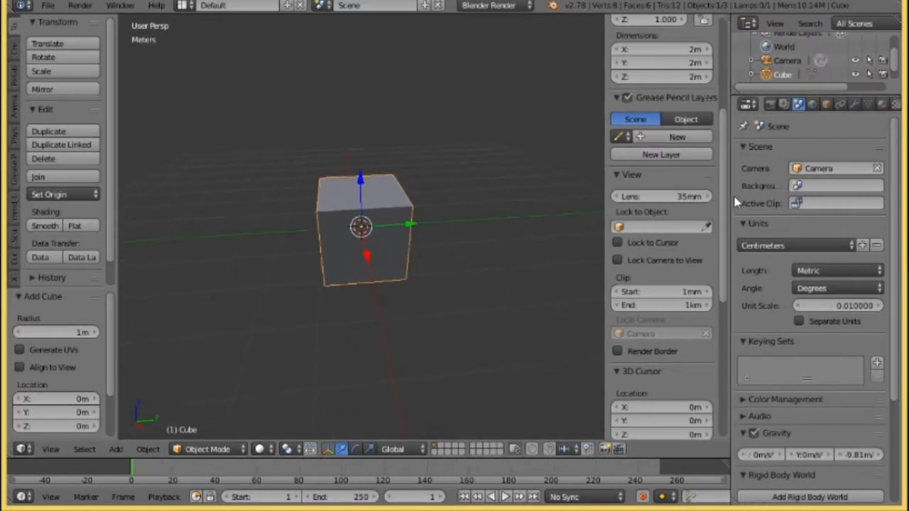
click(881, 104)
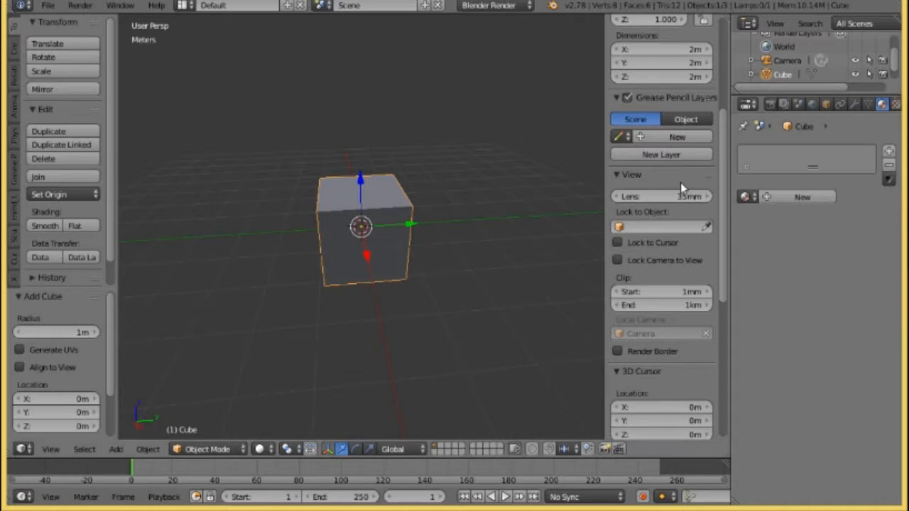
click(799, 197)
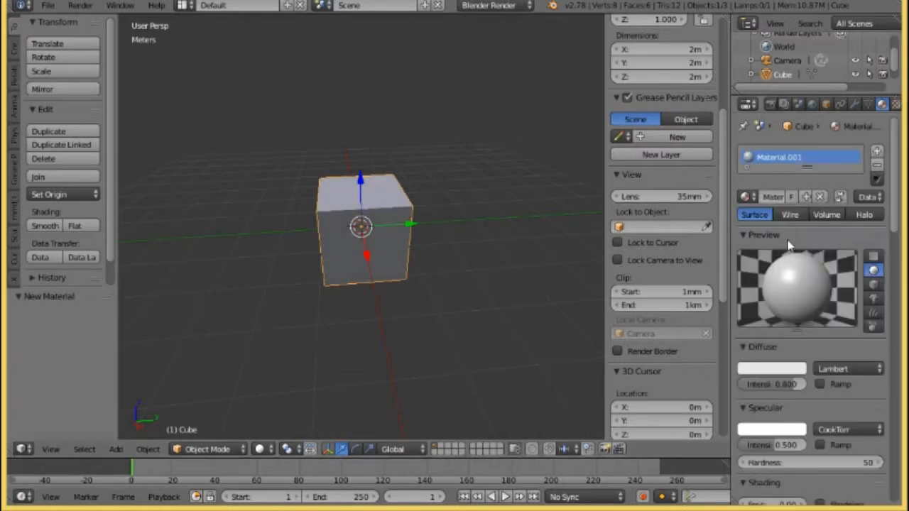
click(782, 366)
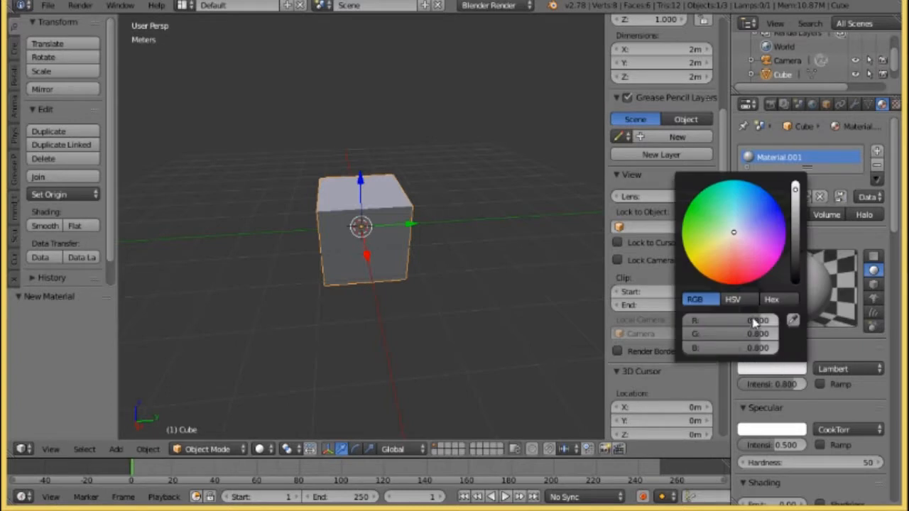
drag(733, 262, 698, 267)
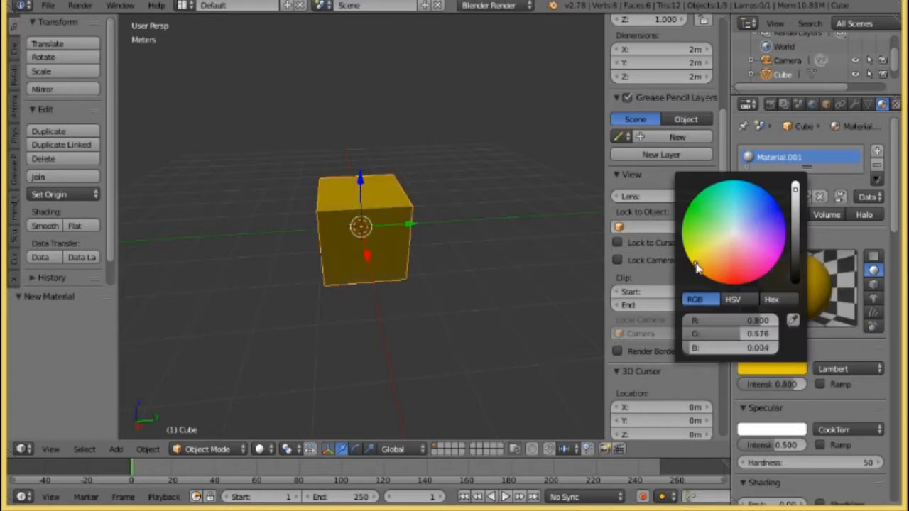
click(346, 60)
middle_drag(371, 74, 373, 135)
scroll(385, 126, up, 2)
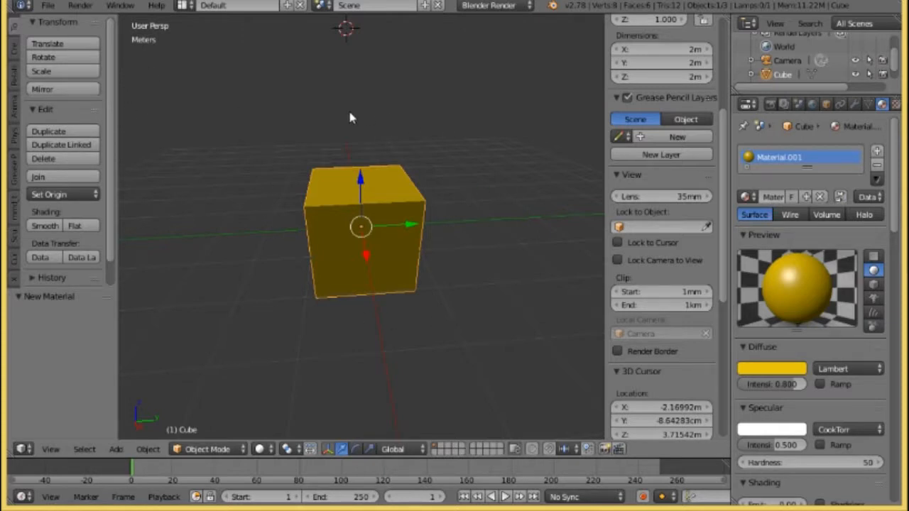
Start an FBX export of the scene and name the file staticmesh.fbx.
click(47, 5)
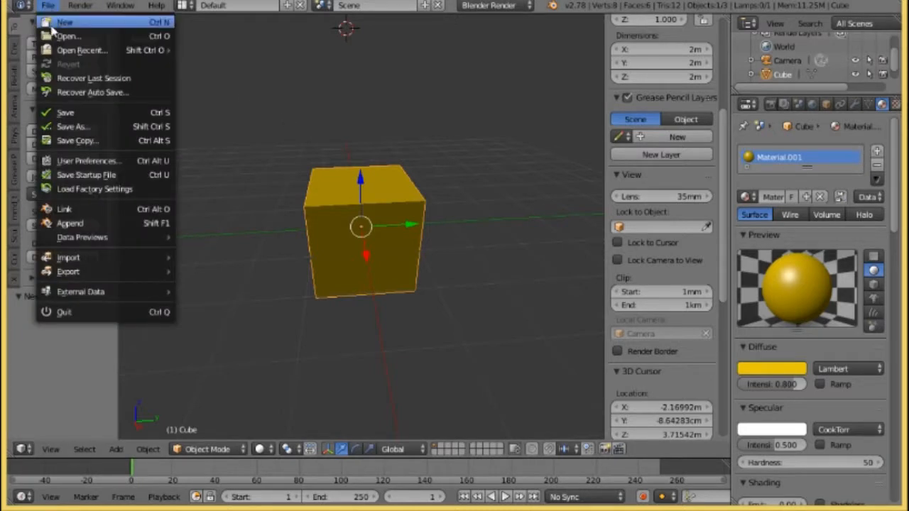
mouse_move(77, 272)
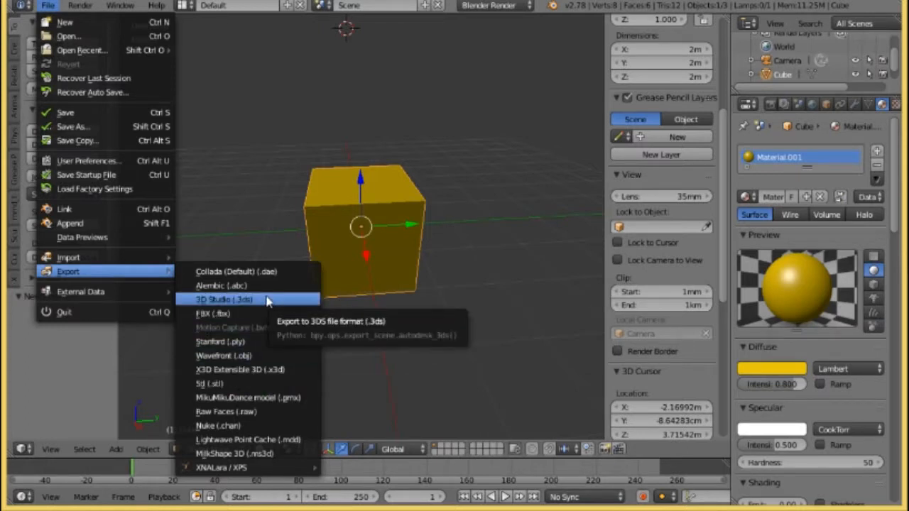
click(212, 317)
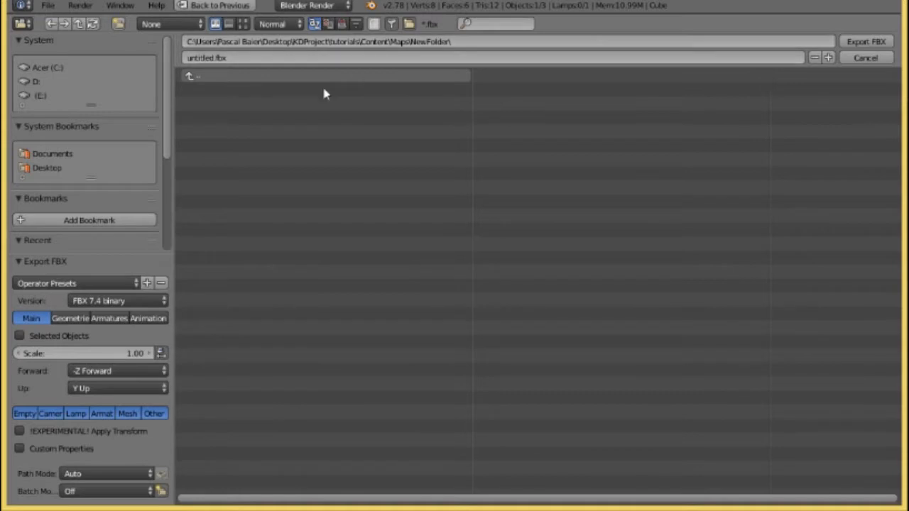
click(218, 59)
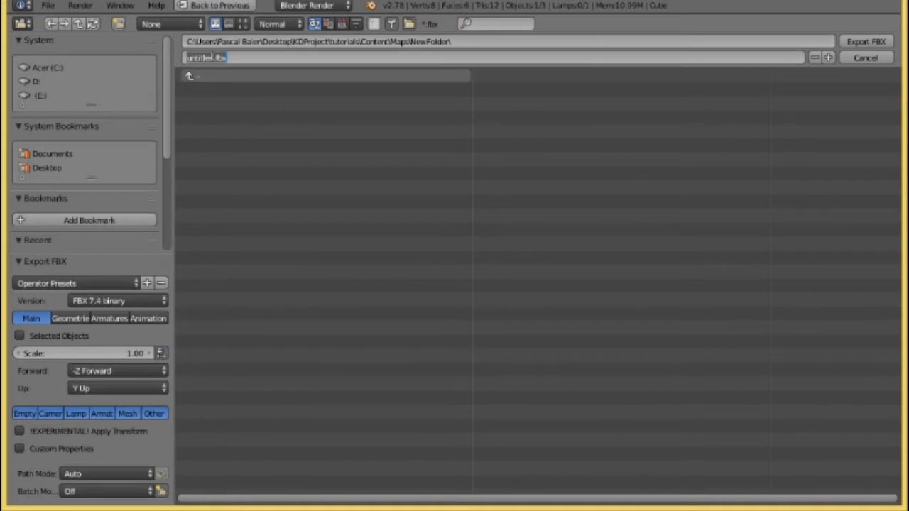
key(BackSpace)
key(BackSpace)
key(BackSpace)
key(BackSpace)
key(BackSpace)
key(BackSpace)
key(BackSpace)
key(BackSpace)
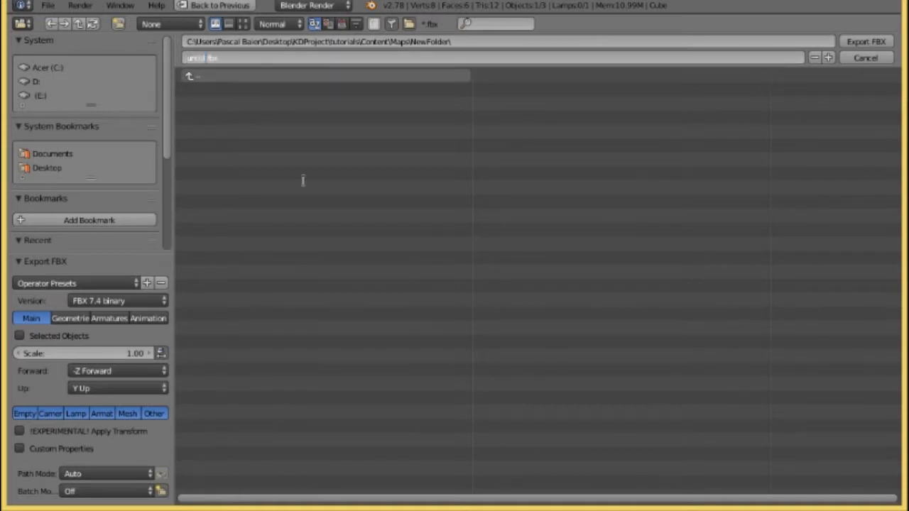
text(static_mesh)
Restore the default FBX export settings and choose FBX 7.4 binary as the version.
click(98, 285)
click(100, 285)
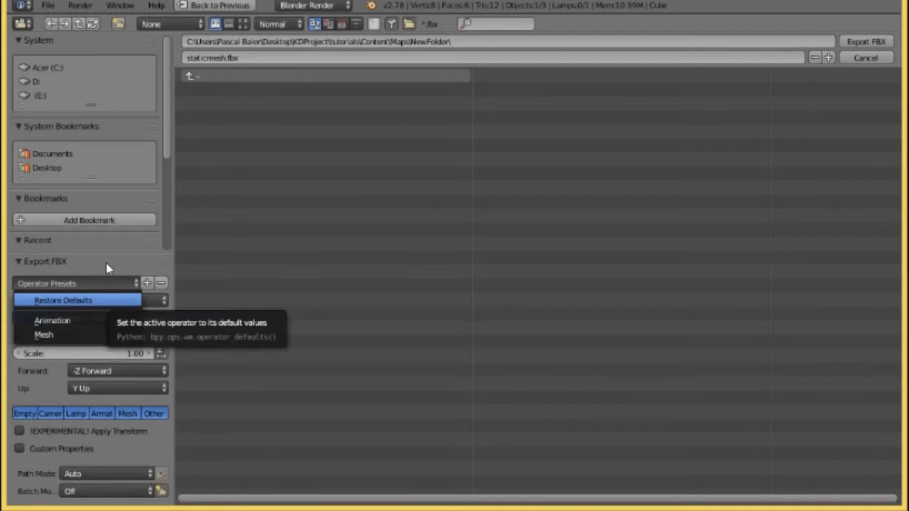
click(106, 301)
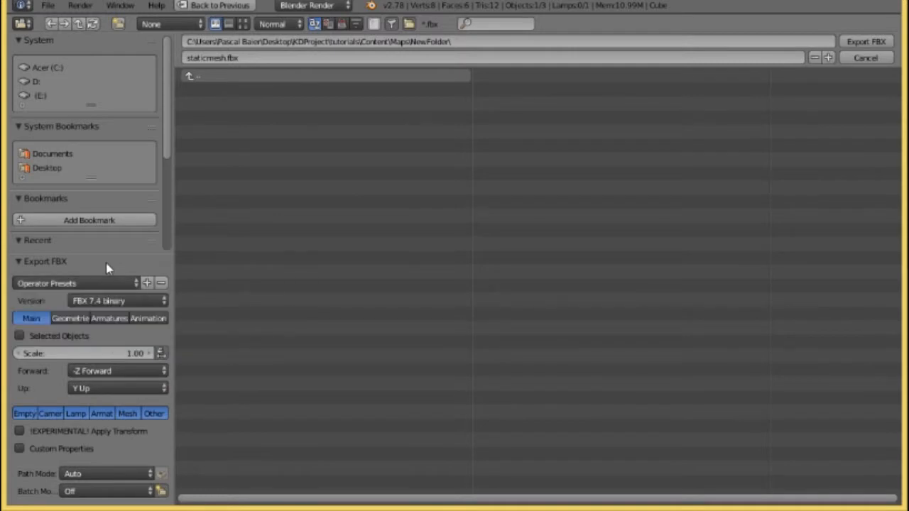
click(147, 284)
click(135, 303)
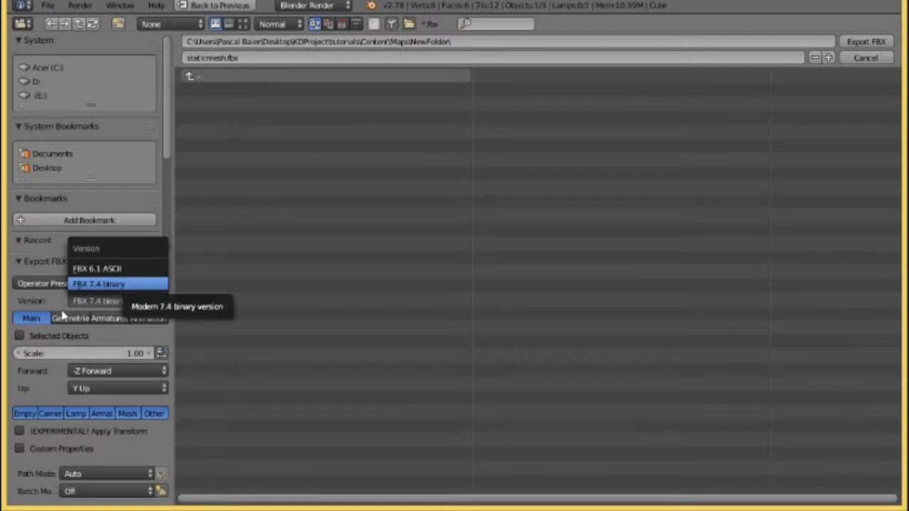
click(113, 288)
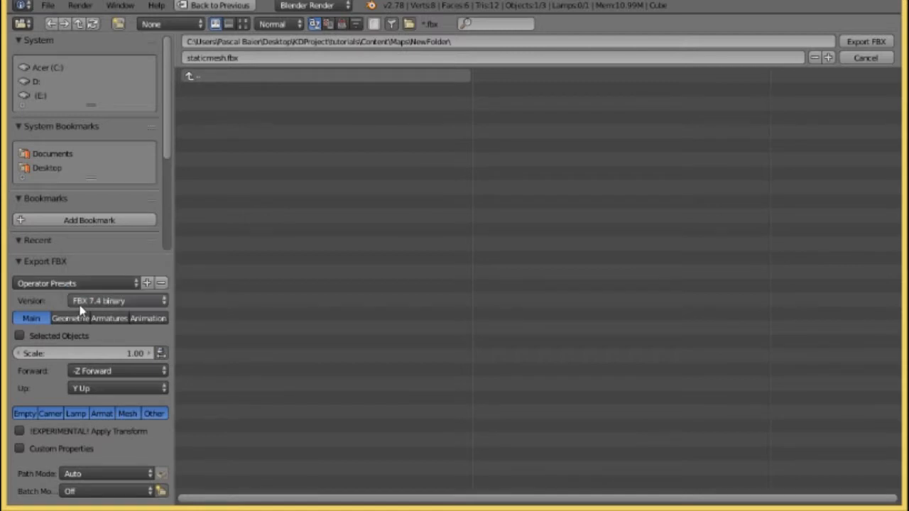
Limit the FBX export to selected objects and to the Mesh and Other object types.
click(19, 338)
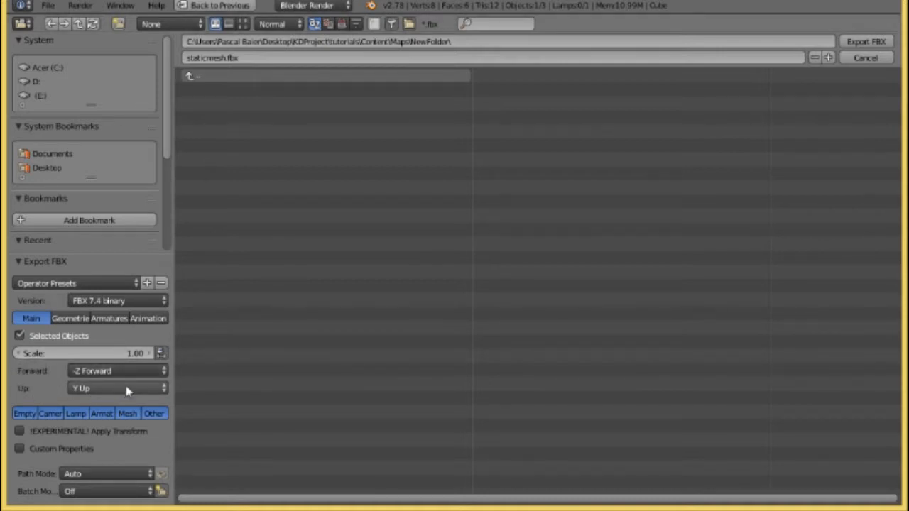
click(23, 416)
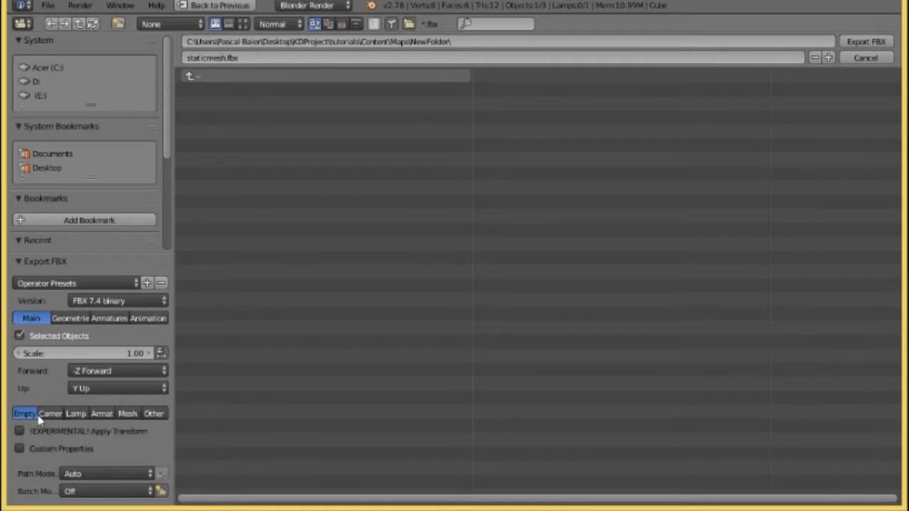
click(127, 414)
shift+click(152, 415)
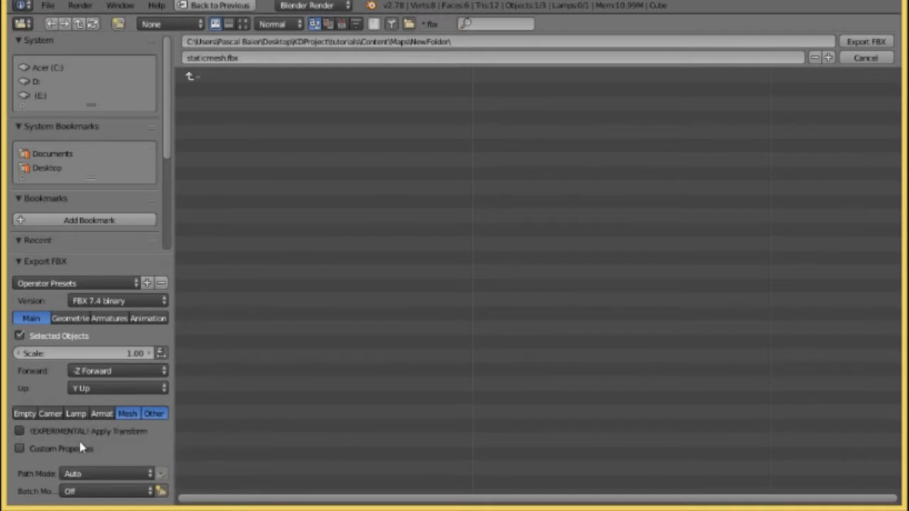
Turn off applying modifiers in the FBX geometry export options.
click(69, 319)
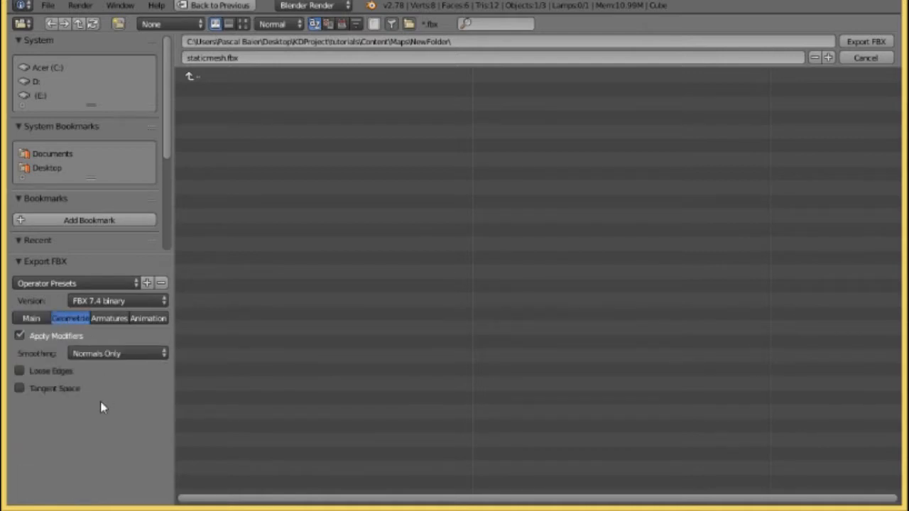
click(20, 337)
click(20, 335)
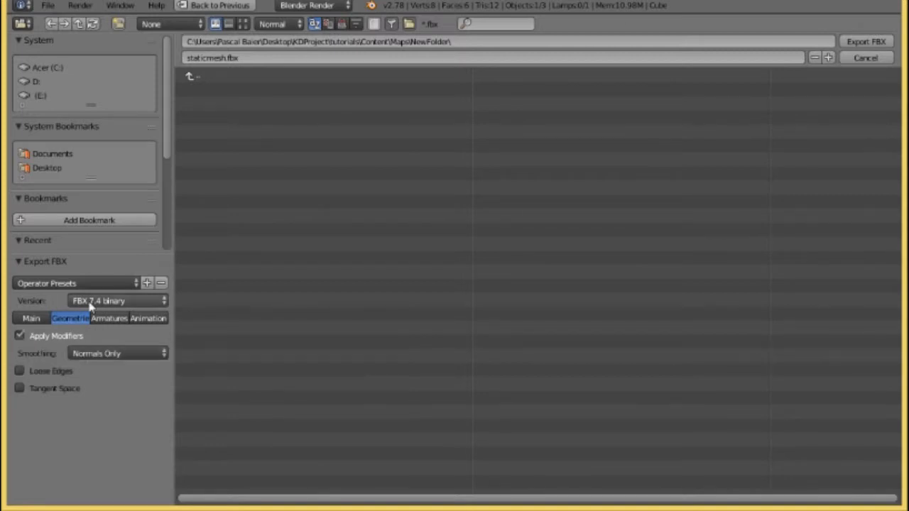
click(20, 339)
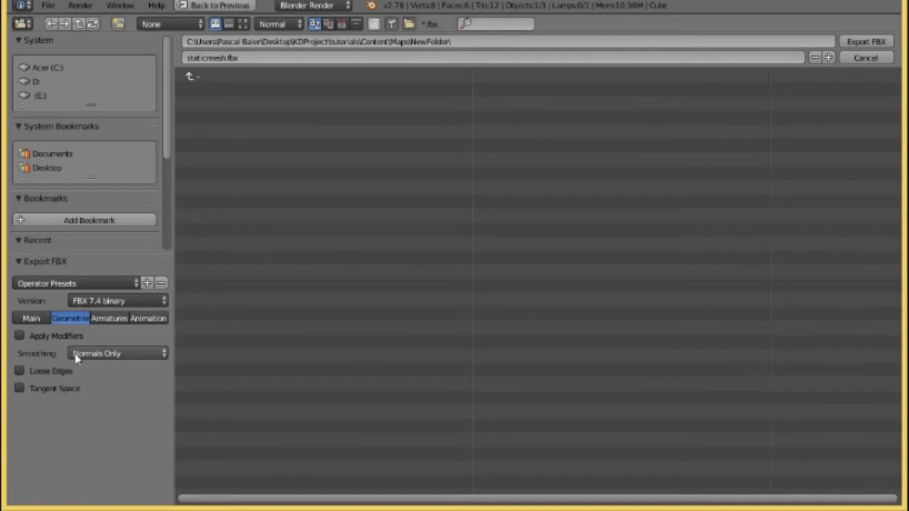
click(19, 336)
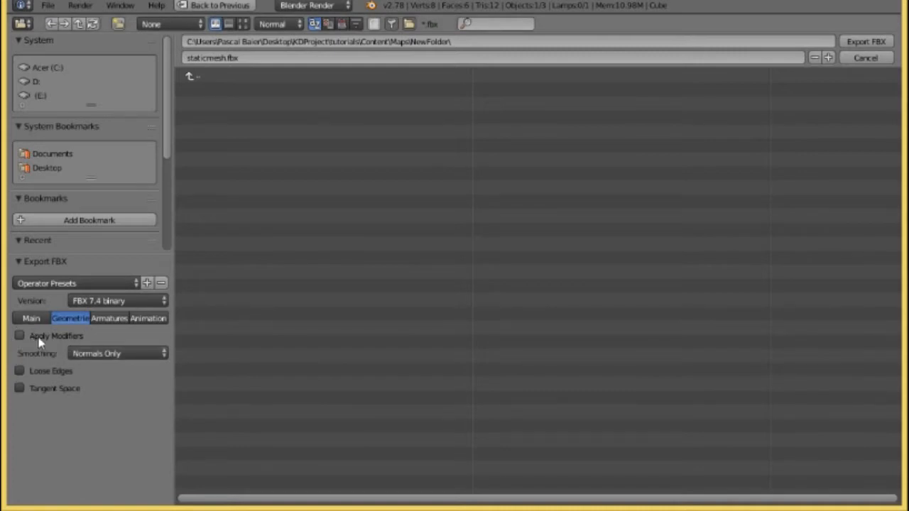
Check the armature export options, turn off baked animation and export the FBX file.
click(108, 319)
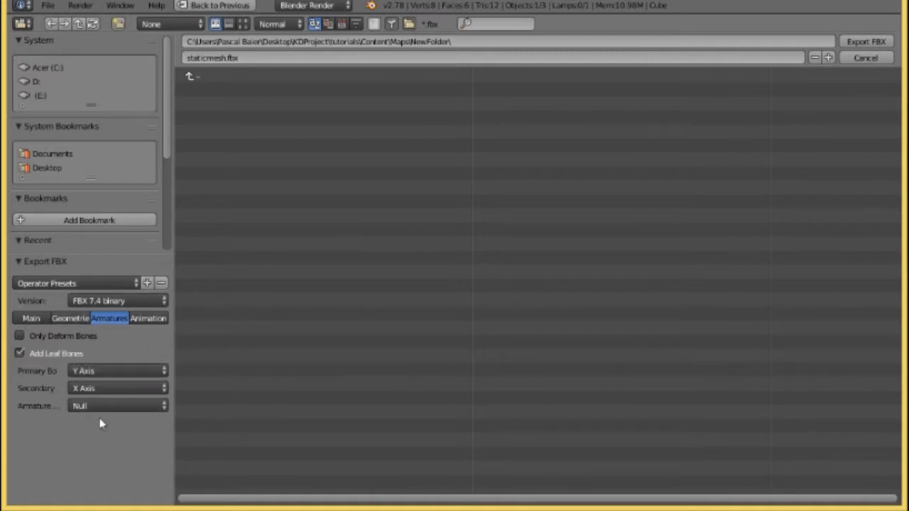
click(70, 318)
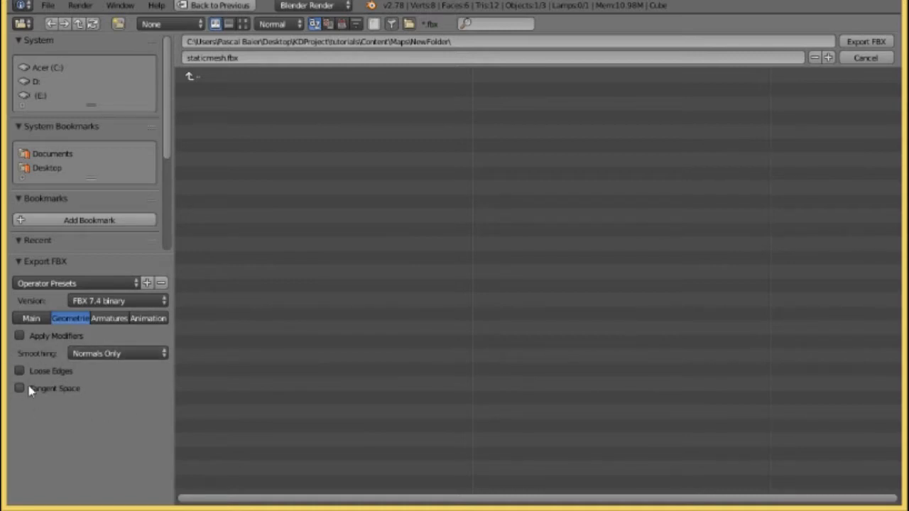
click(105, 320)
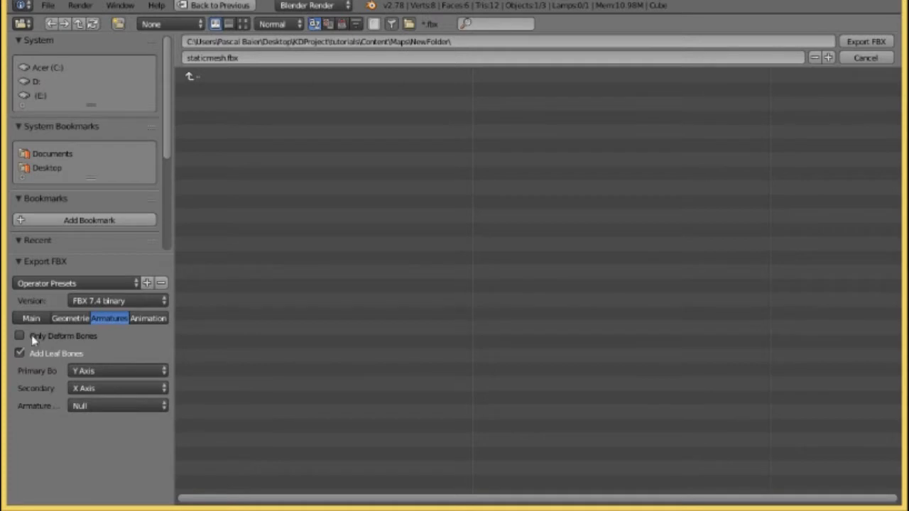
click(143, 322)
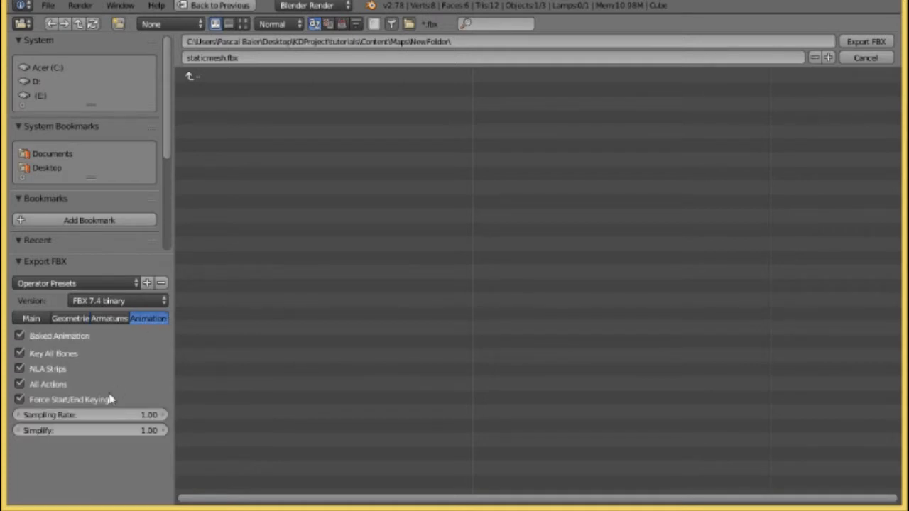
click(24, 337)
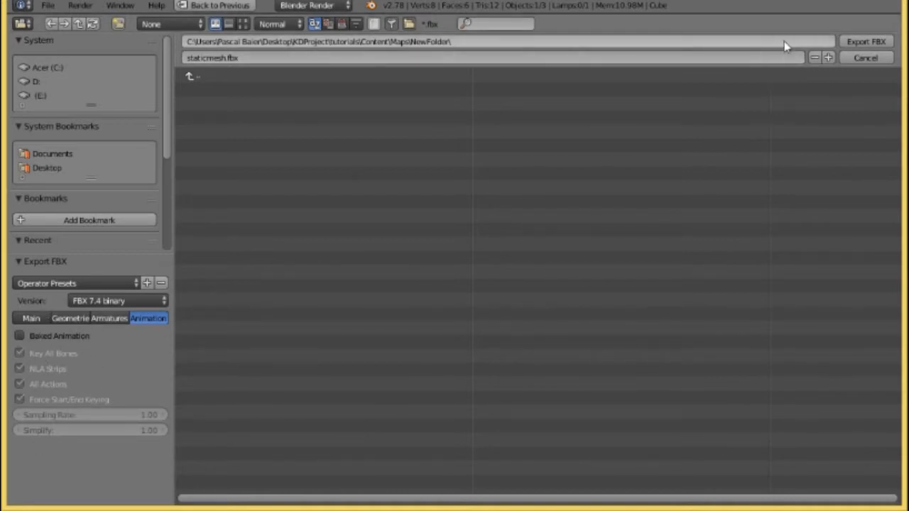
click(875, 45)
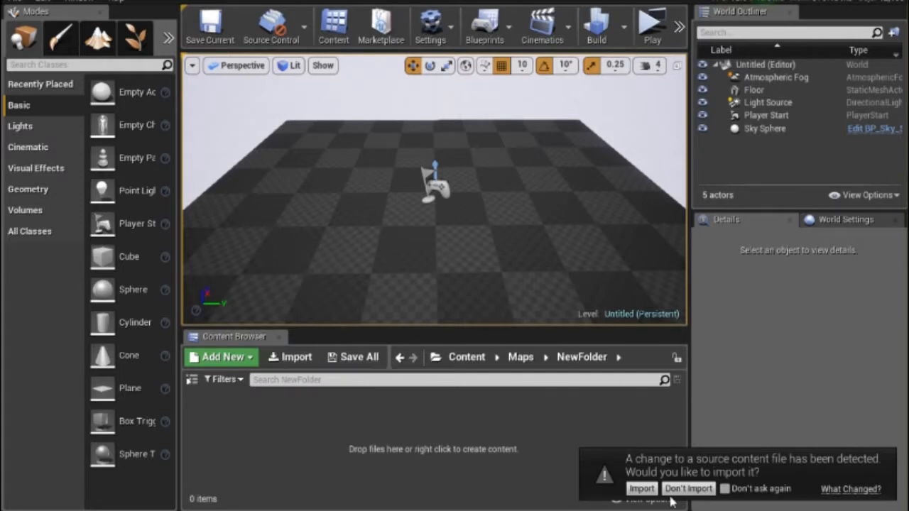
In the Unreal Editor, start an import into NewFolder and choose staticmesh.fbx from tutorials/Content/Maps/NewFolder.
click(292, 357)
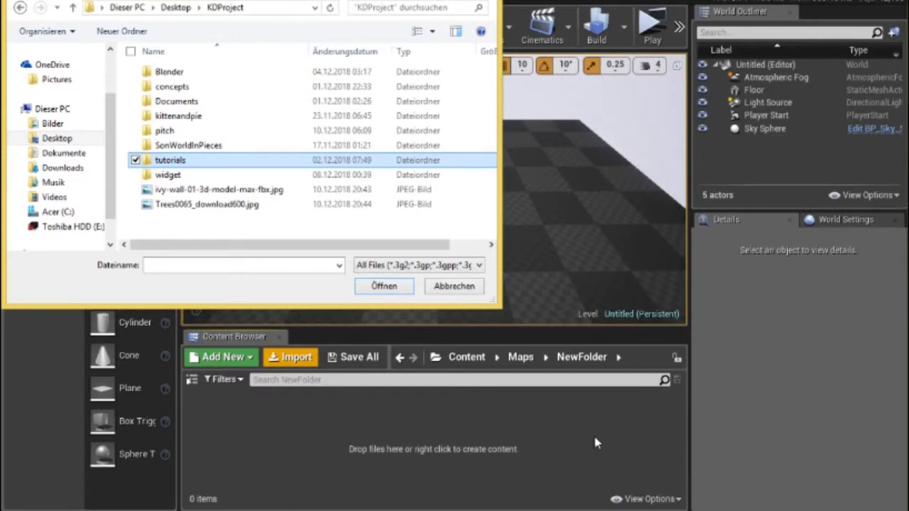
double_click(176, 161)
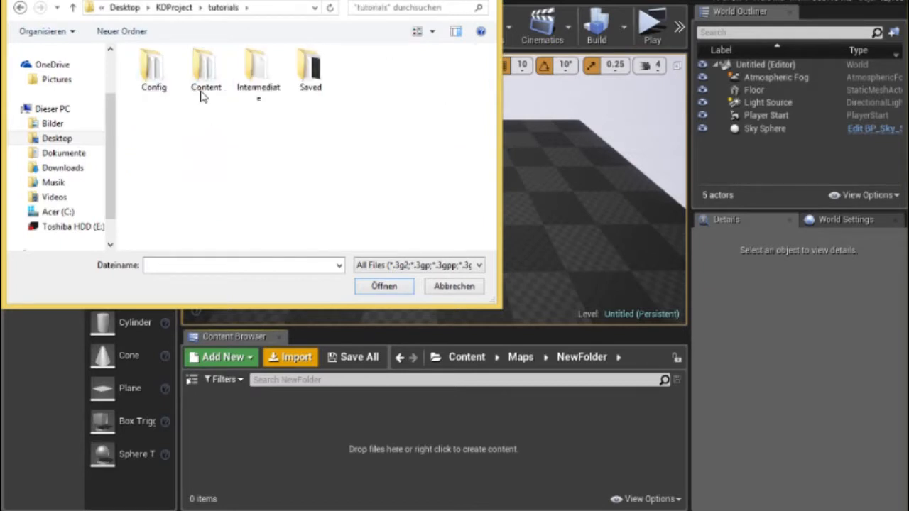
click(200, 78)
key(Return)
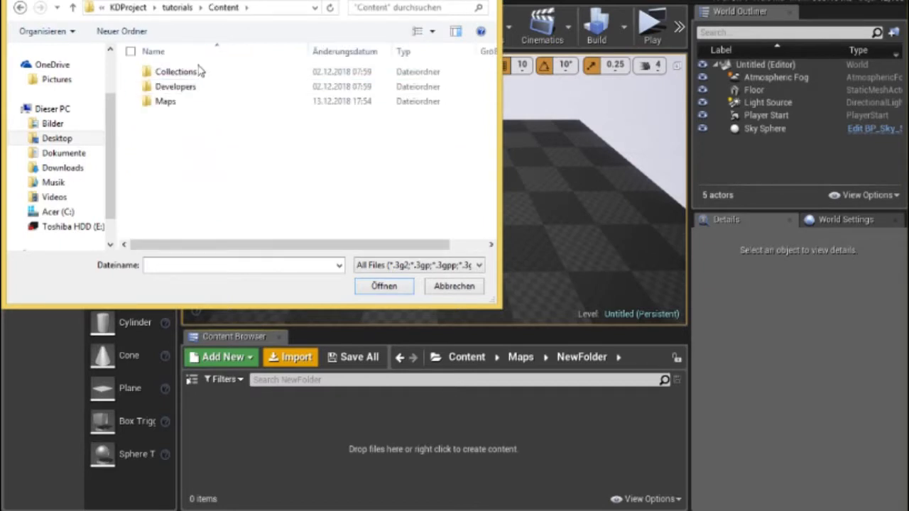
click(200, 104)
key(Return)
click(187, 73)
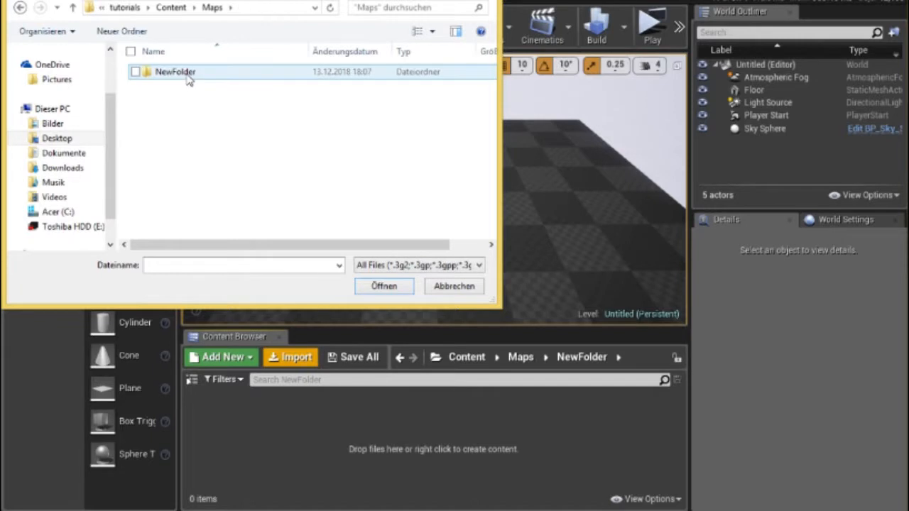
key(Return)
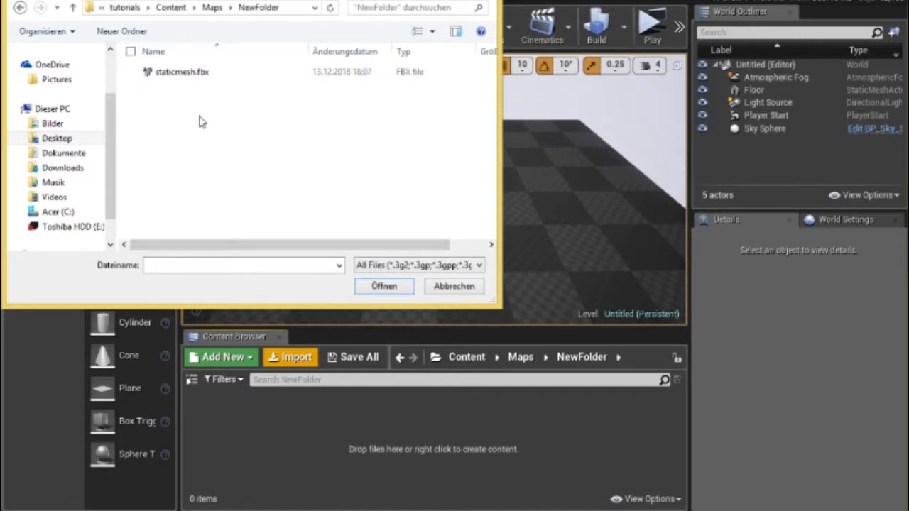
double_click(182, 74)
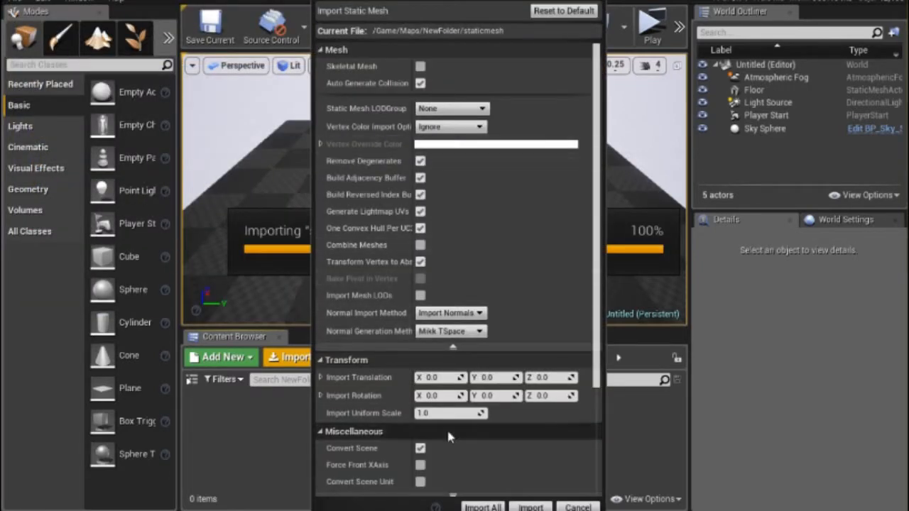
Review the basic and advanced static mesh import options, import all with the current settings and dismiss the message log.
drag(599, 83, 589, 138)
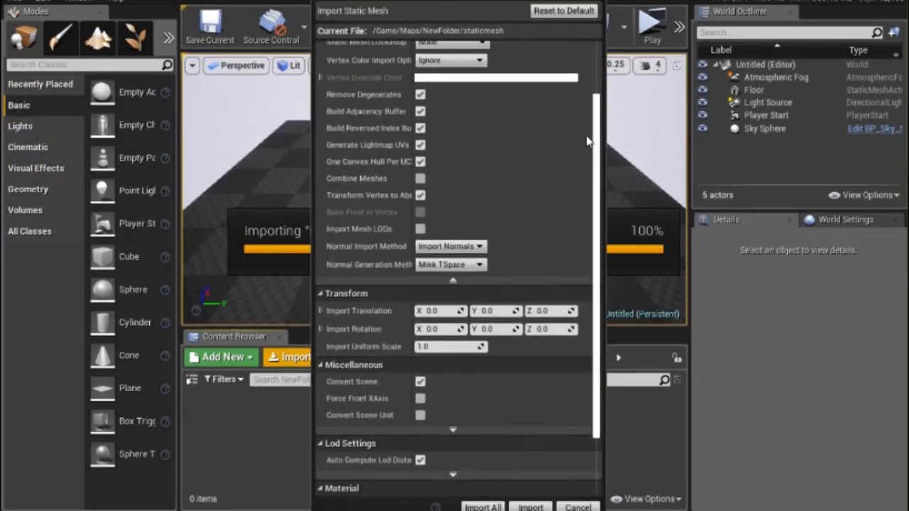
click(453, 282)
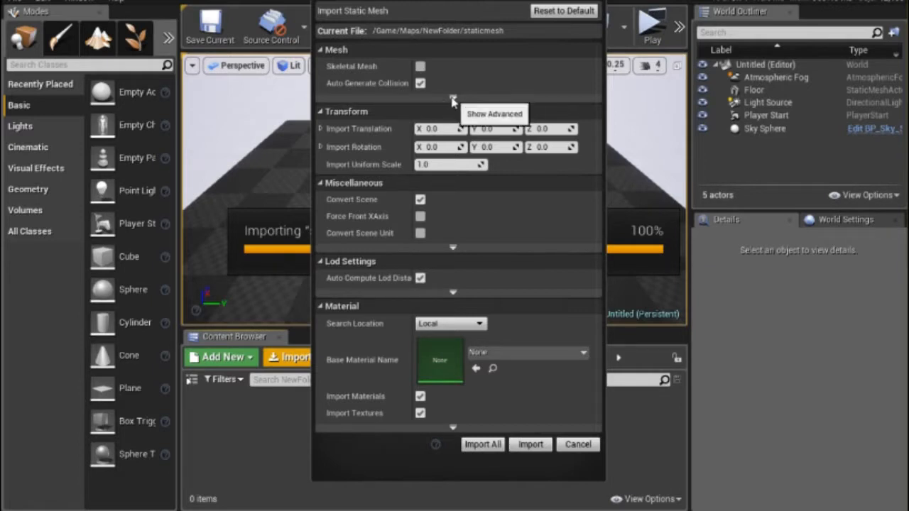
click(454, 99)
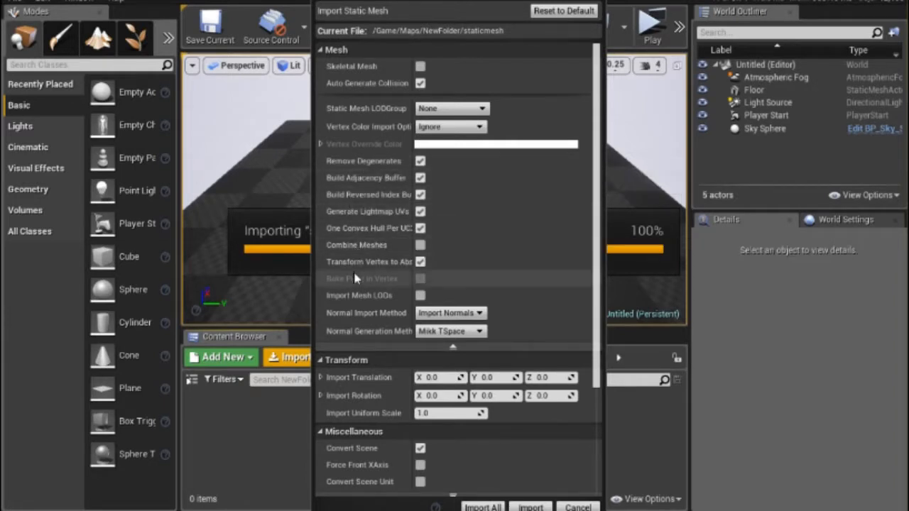
scroll(359, 298, down, 5)
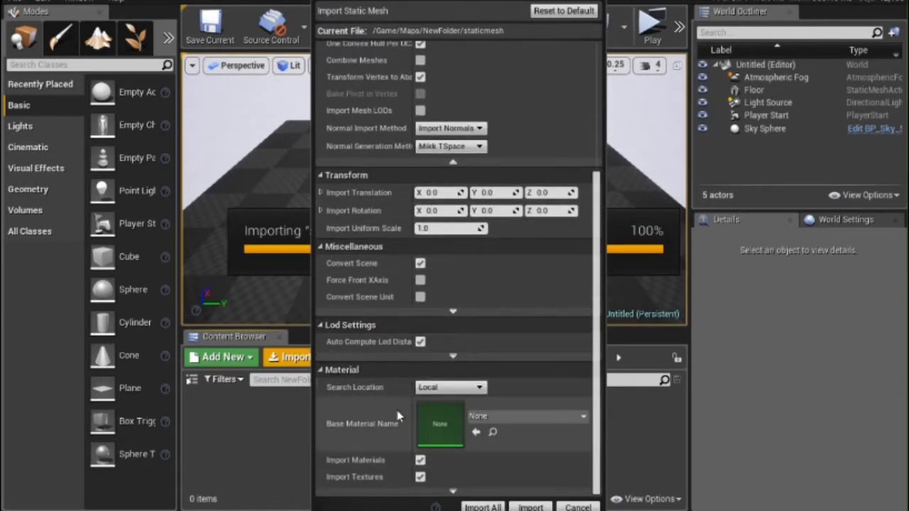
scroll(465, 286, up, 5)
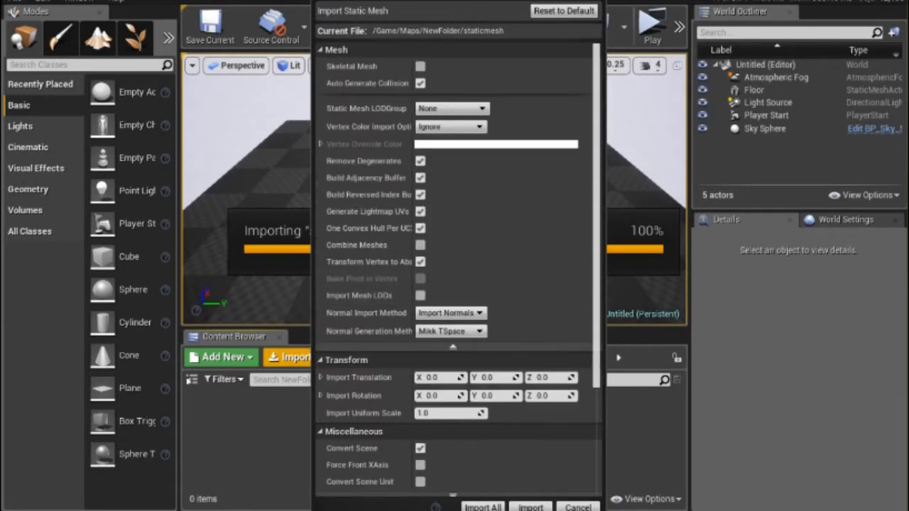
mouse_move(466, 15)
mouse_down()
mouse_move(465, 0)
mouse_move(465, 7)
mouse_up()
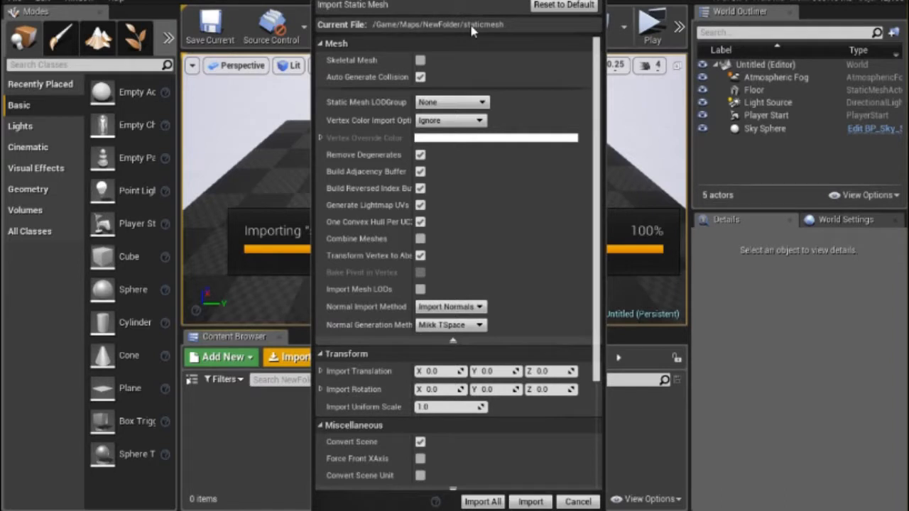
click(483, 500)
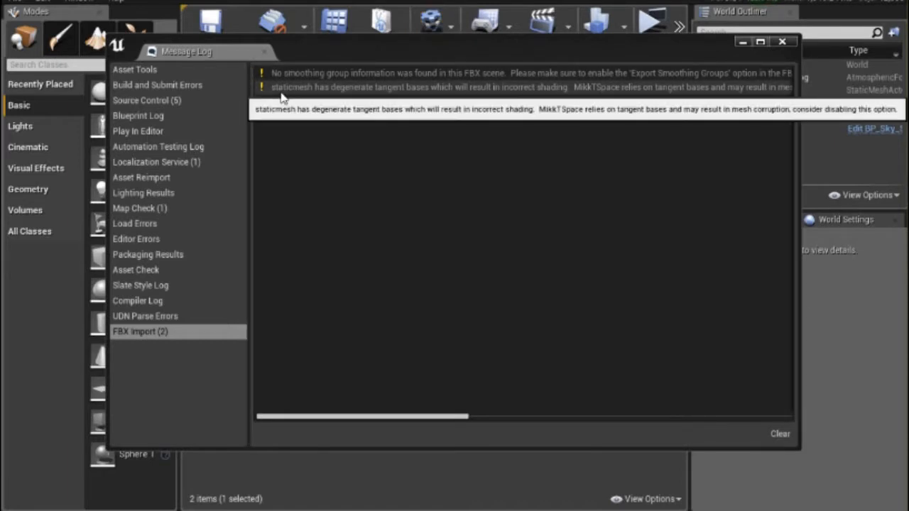
click(783, 44)
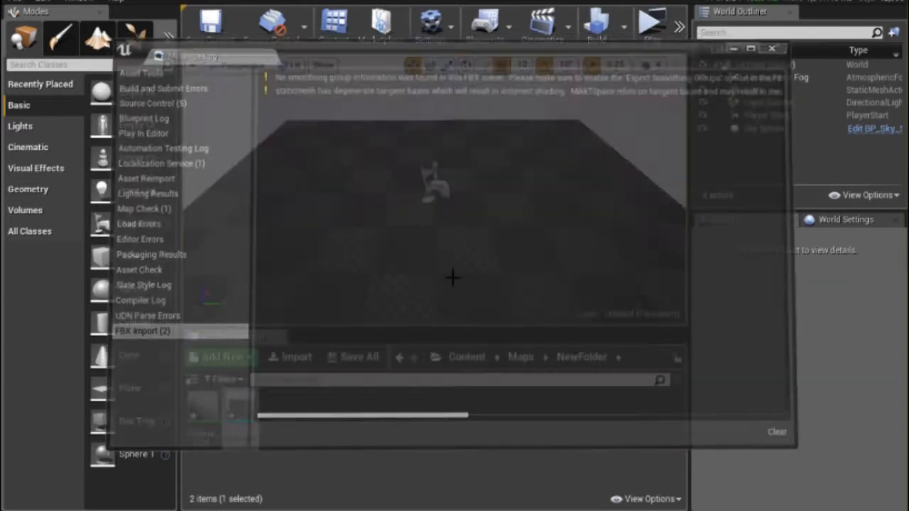
Open the imported static mesh in its asset editor to view the whole cube and its reimport option.
double_click(246, 416)
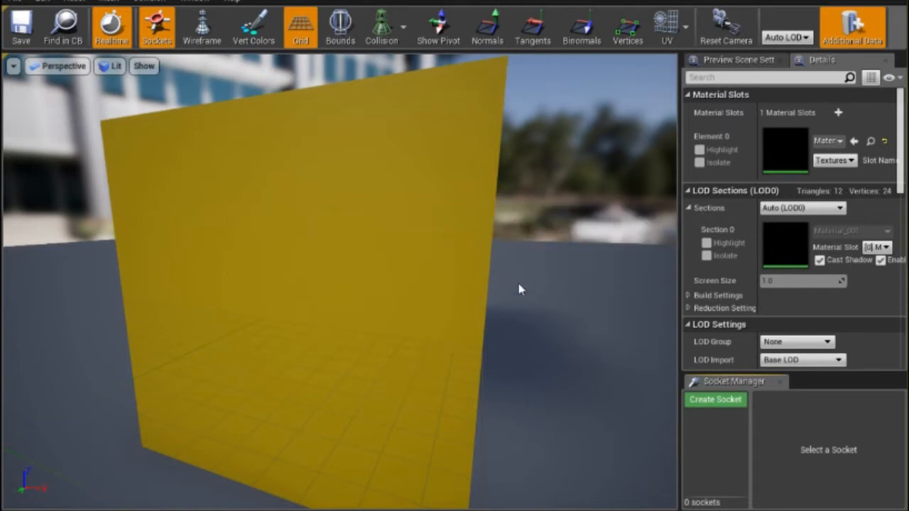
scroll(455, 249, down, 5)
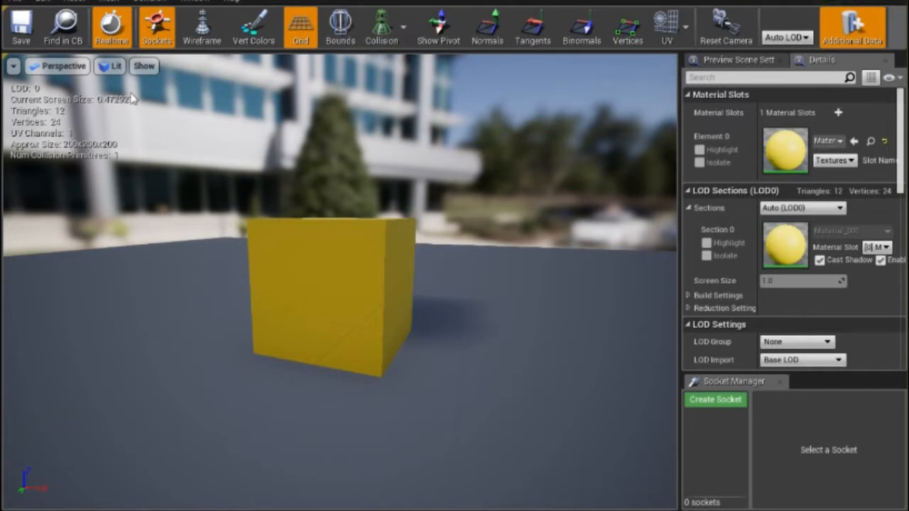
click(74, 2)
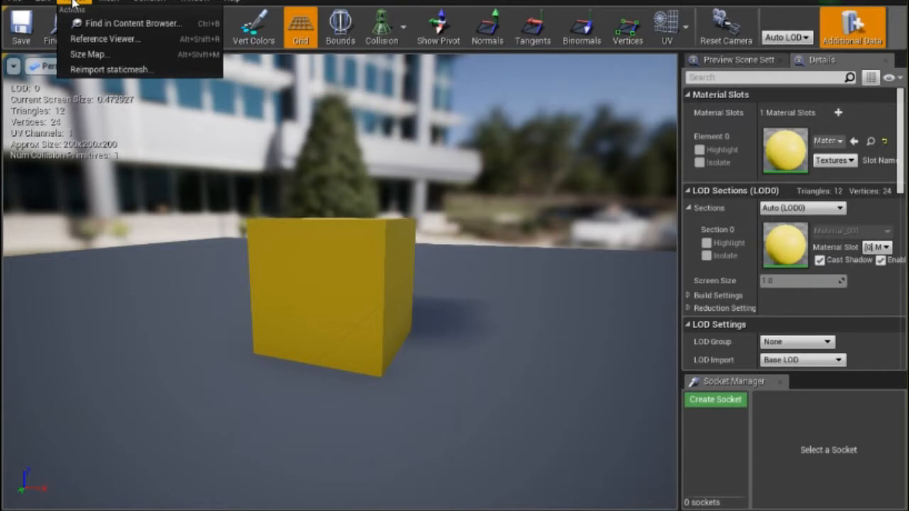
click(111, 70)
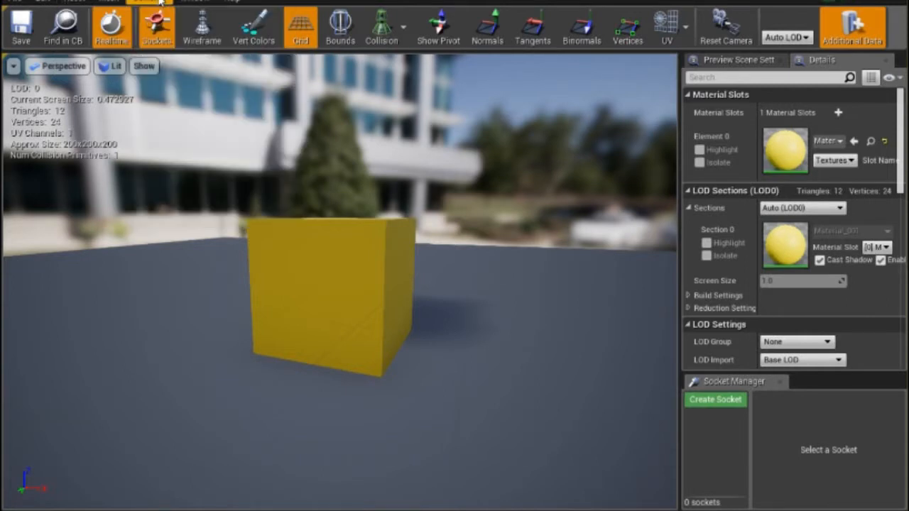
Examine the available collision commands, then the mesh's collision, import and navigation details.
click(161, 2)
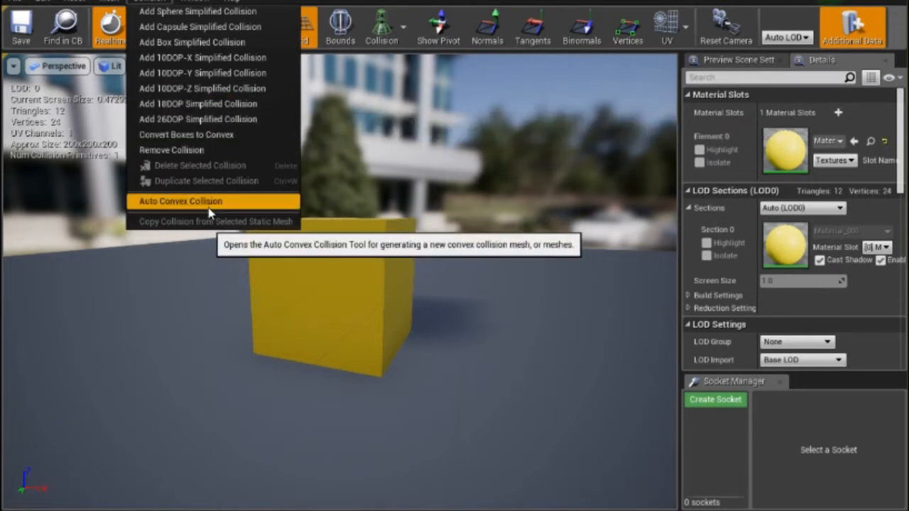
click(424, 176)
middle_drag(424, 176, 329, 99)
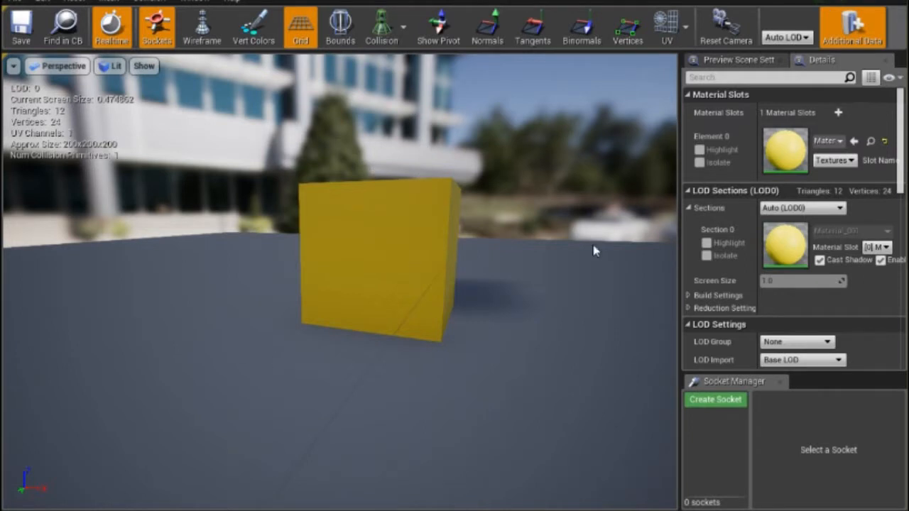
click(162, 2)
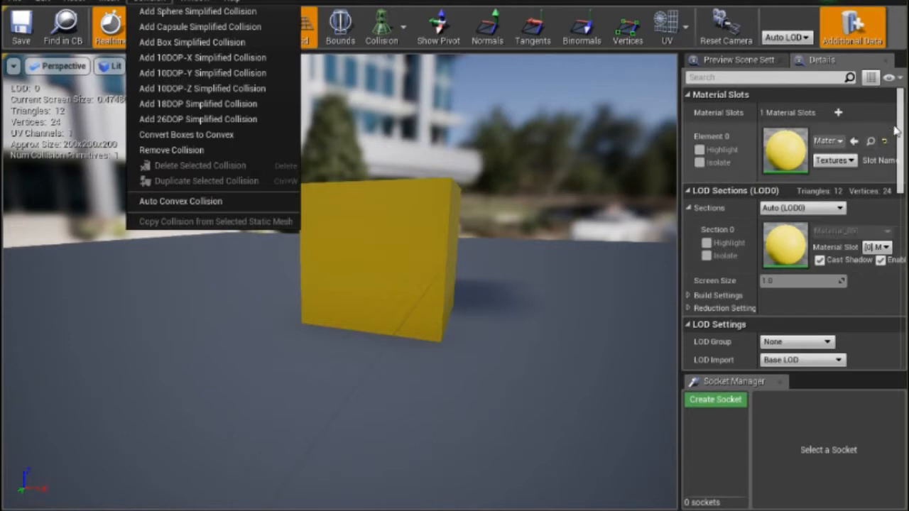
drag(900, 130, 899, 287)
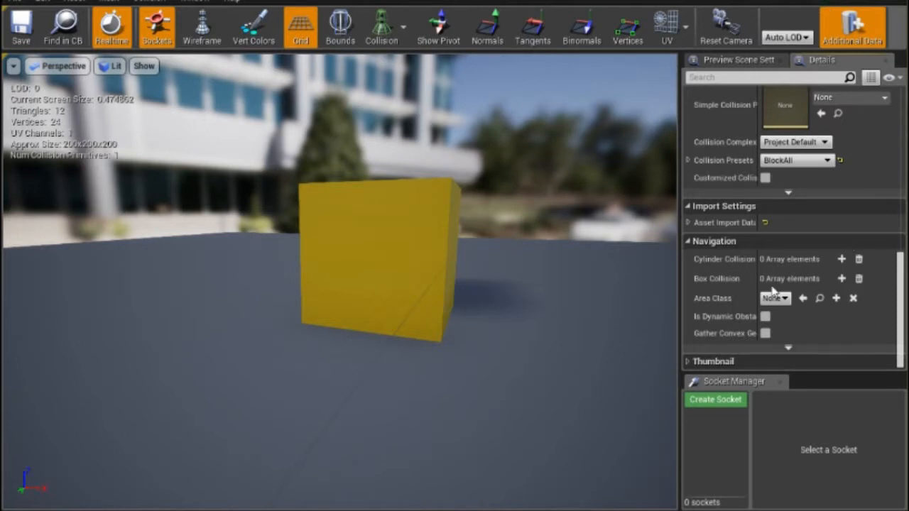
Review the static mesh's collision, general and LOD settings, and its preview scene settings.
scroll(781, 290, up, 2)
scroll(784, 285, up, 2)
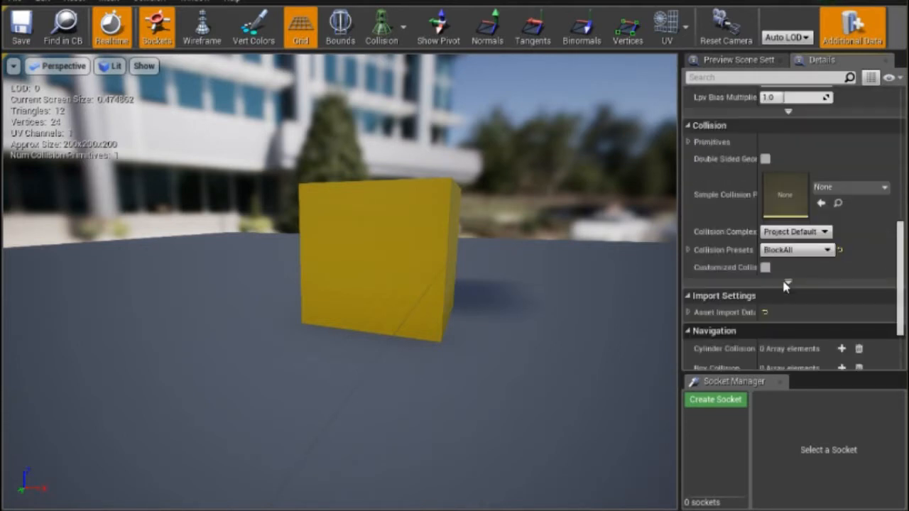
scroll(789, 286, up, 12)
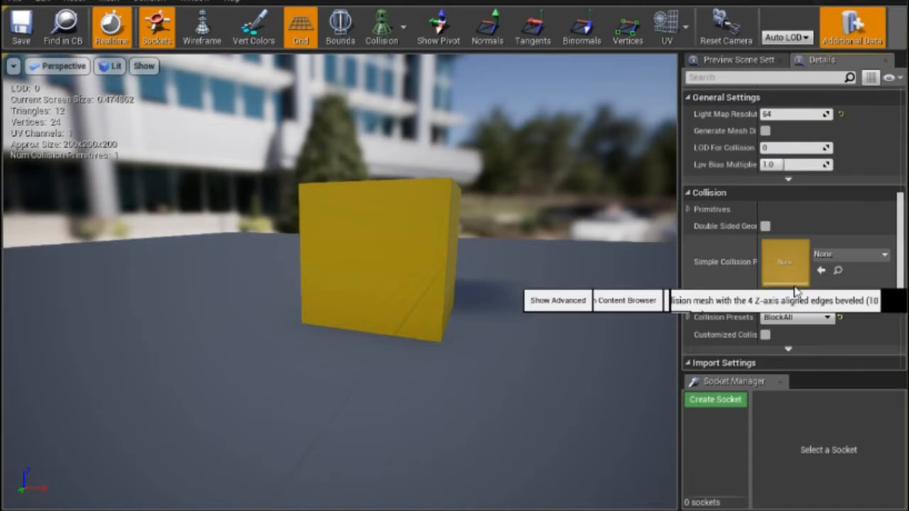
scroll(792, 286, up, 1)
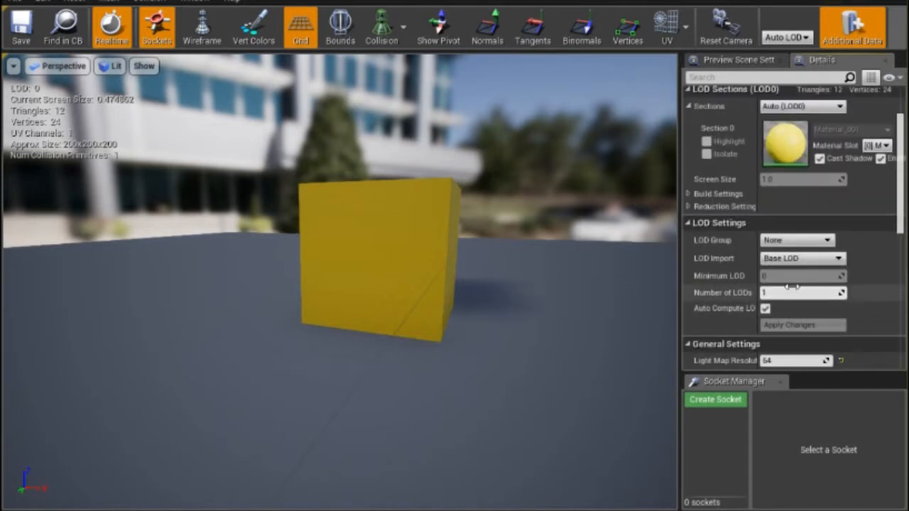
scroll(790, 291, down, 2)
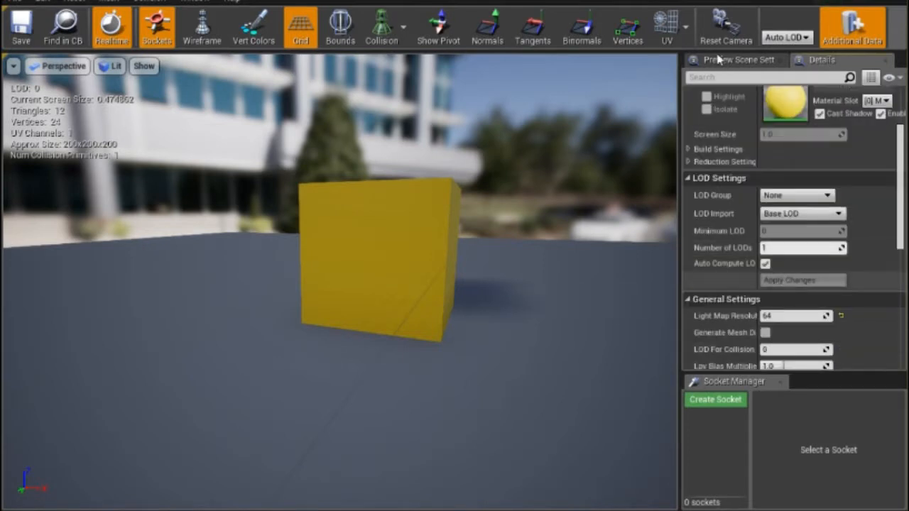
click(720, 63)
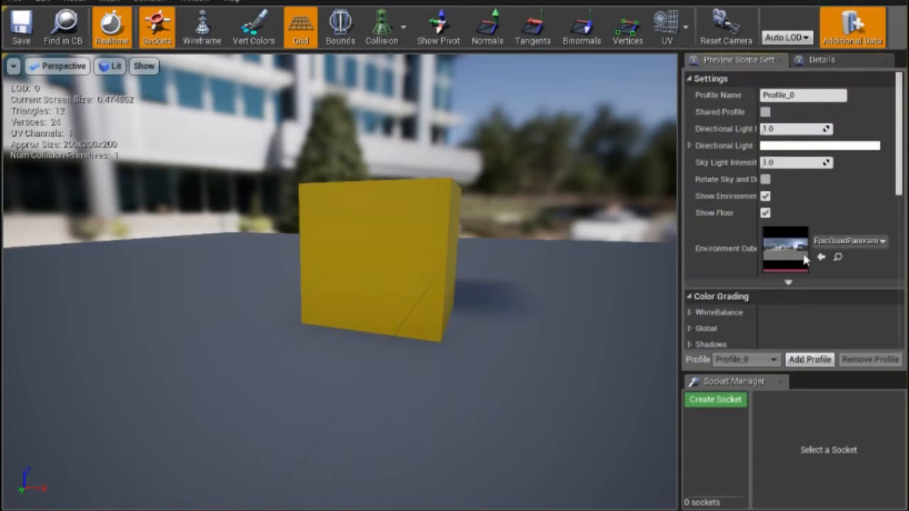
scroll(815, 263, down, 5)
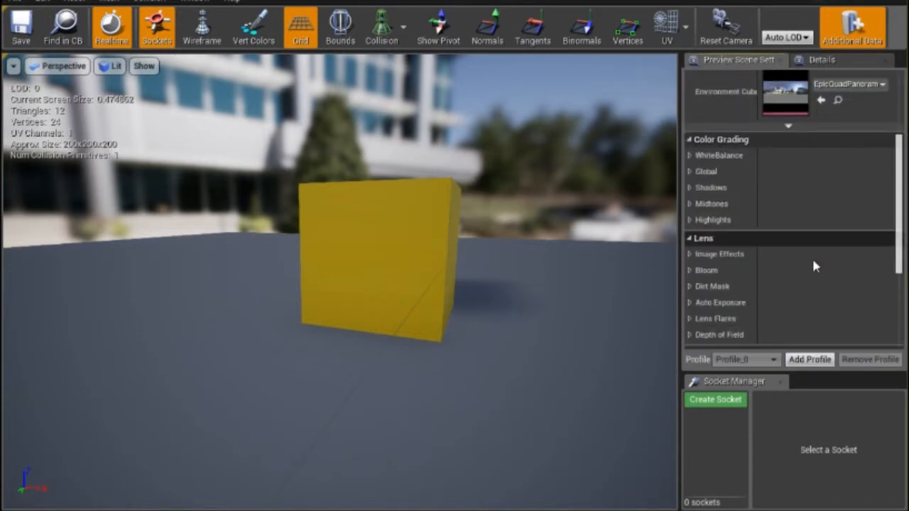
Look through the collision commands and turn on the simple and complex collision displays for the cube.
click(154, 4)
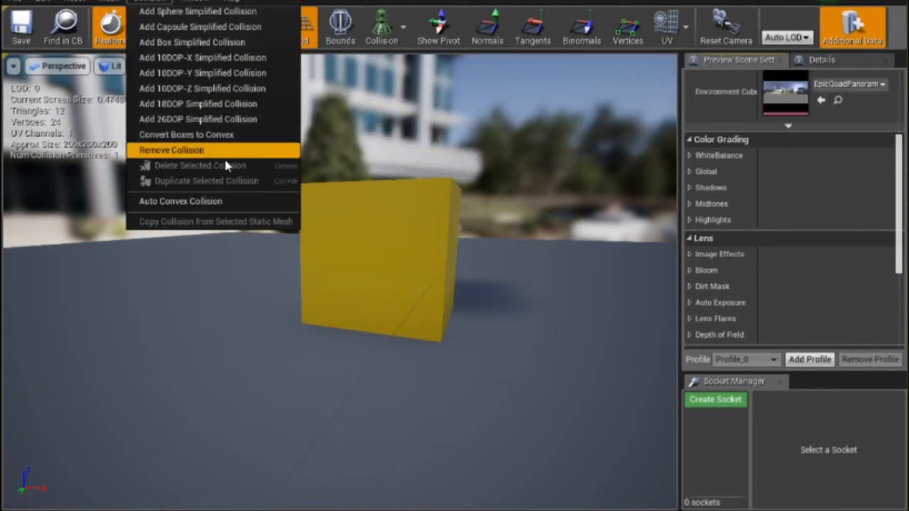
click(468, 239)
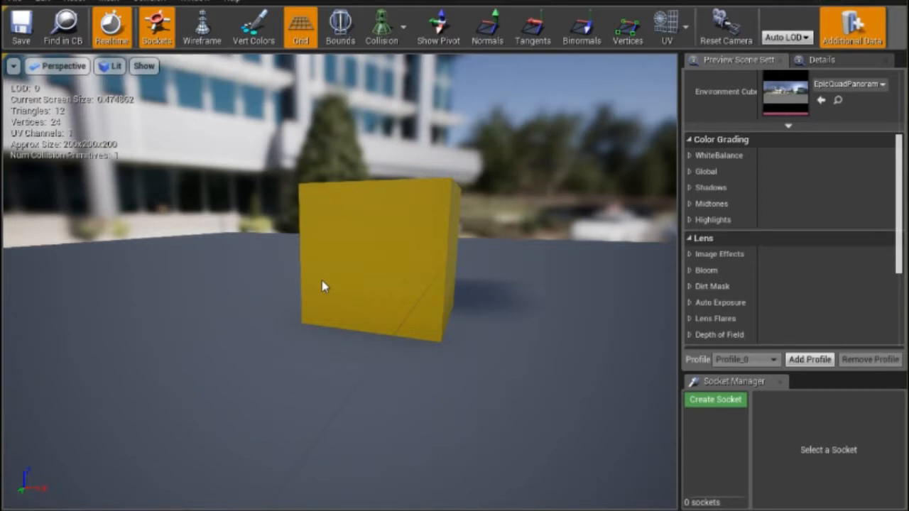
click(405, 23)
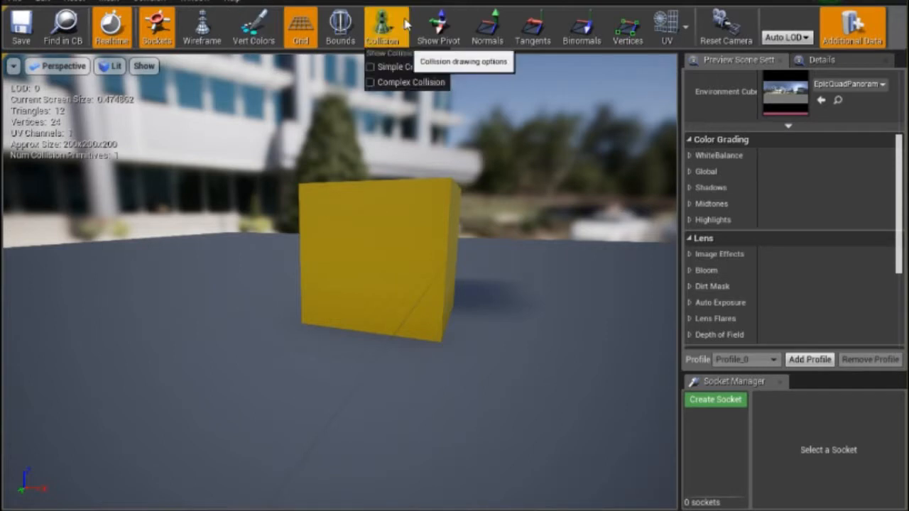
click(402, 67)
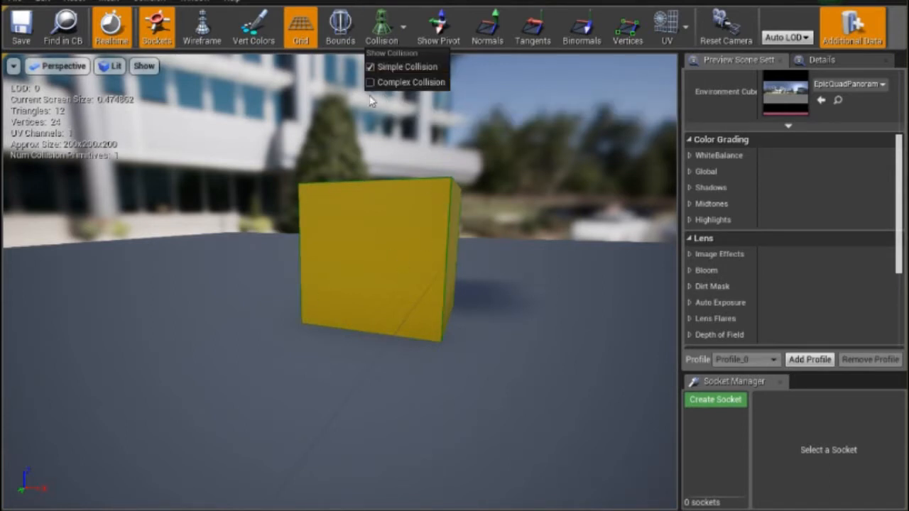
click(376, 82)
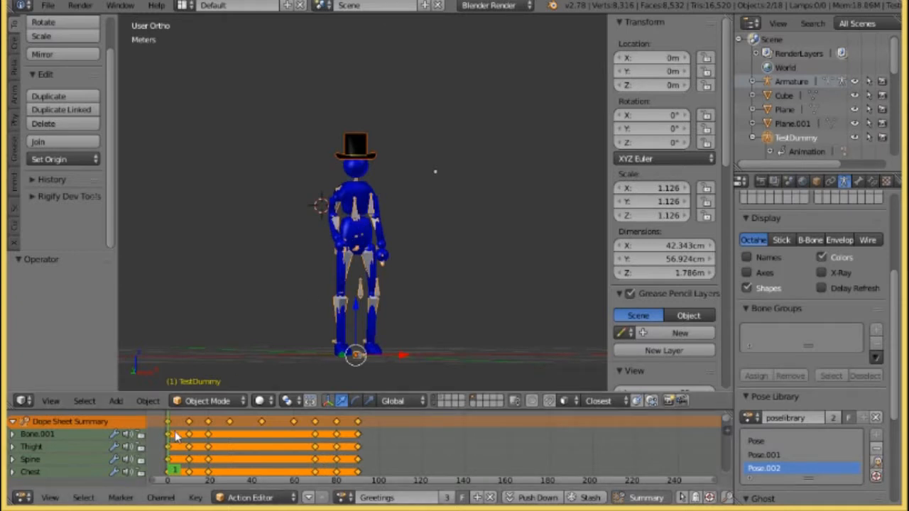
In Blender, play back the test dummy's Greetings action to preview it, set the current frame to 5 and select the top hat.
key(alt+a)
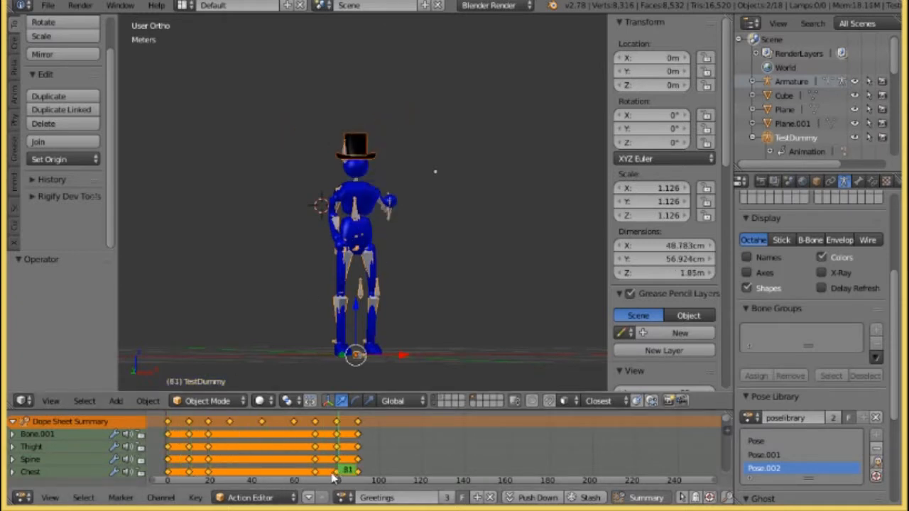
drag(185, 472, 177, 472)
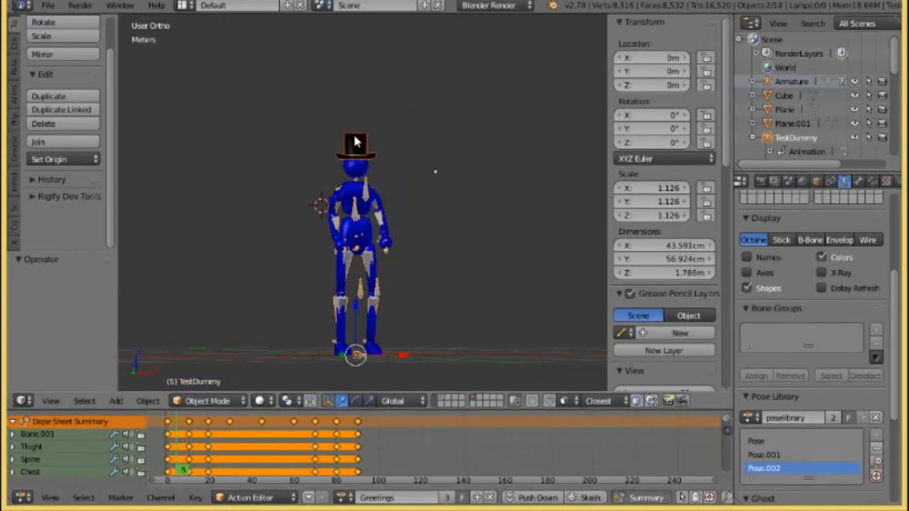
right_click(357, 142)
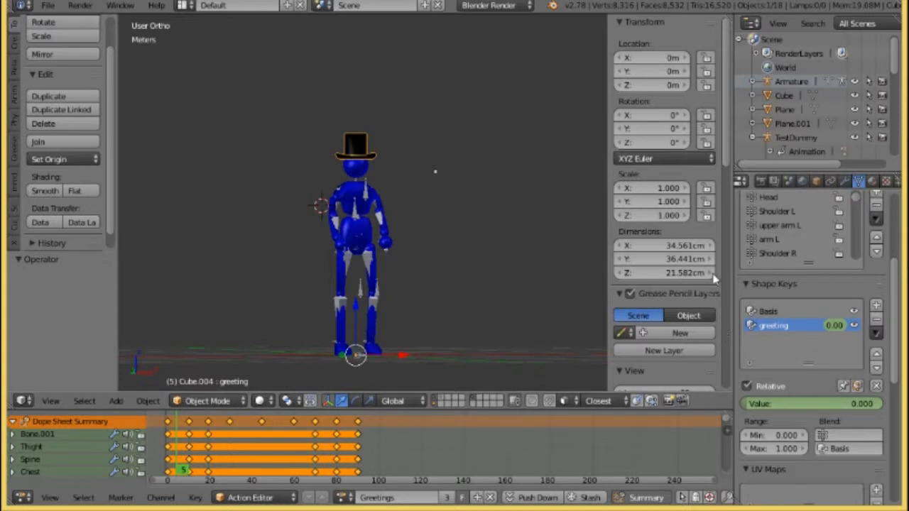
Examine the test dummy, its top hat and the surrounding bones from the front and the side.
middle_drag(468, 225, 471, 194)
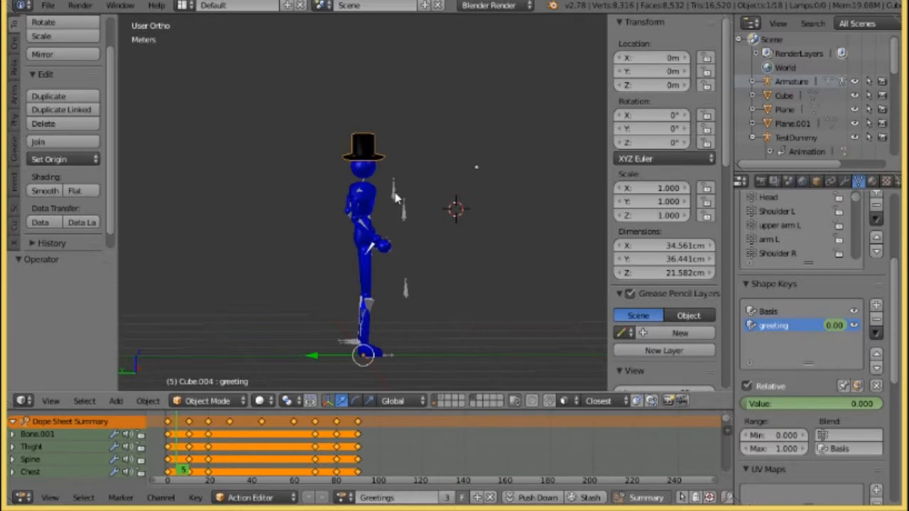
middle_drag(386, 147, 203, 169)
scroll(263, 160, up, 3)
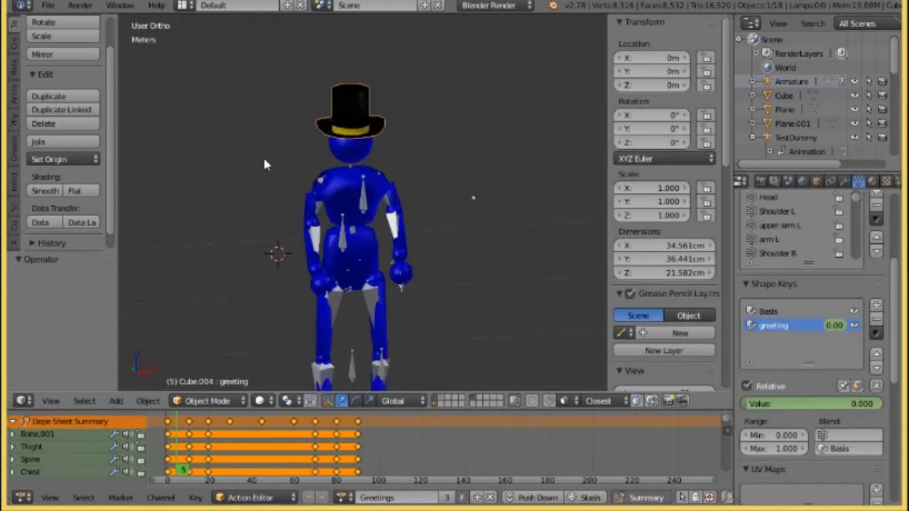
shift+middle_drag(379, 175, 395, 217)
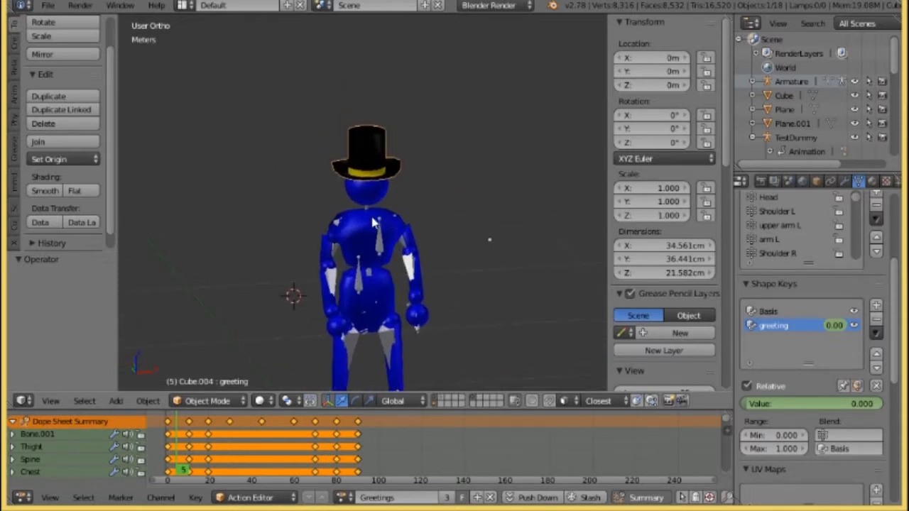
click(365, 218)
key(g)
right_click(282, 91)
middle_drag(463, 203, 568, 177)
middle_drag(535, 263, 562, 269)
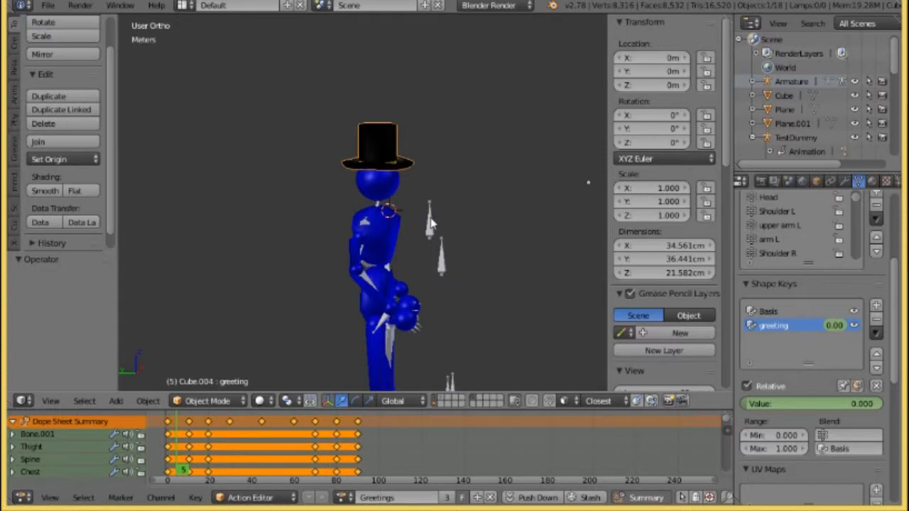
Select the TestDummy armature and start an FBX export.
right_click(431, 224)
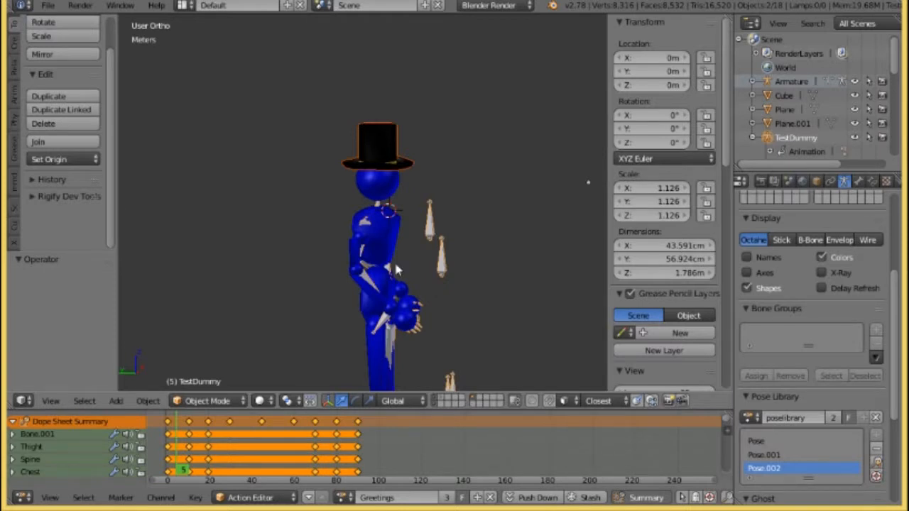
click(44, 7)
mouse_move(128, 277)
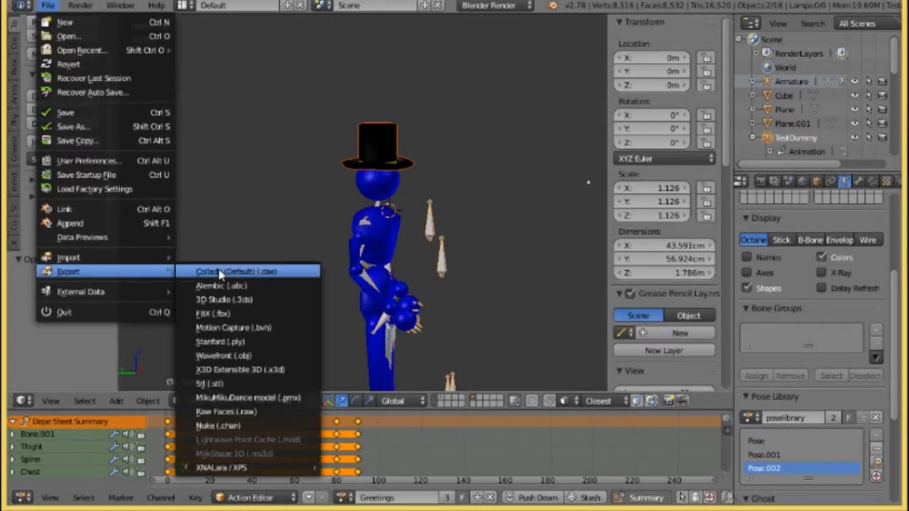
click(237, 317)
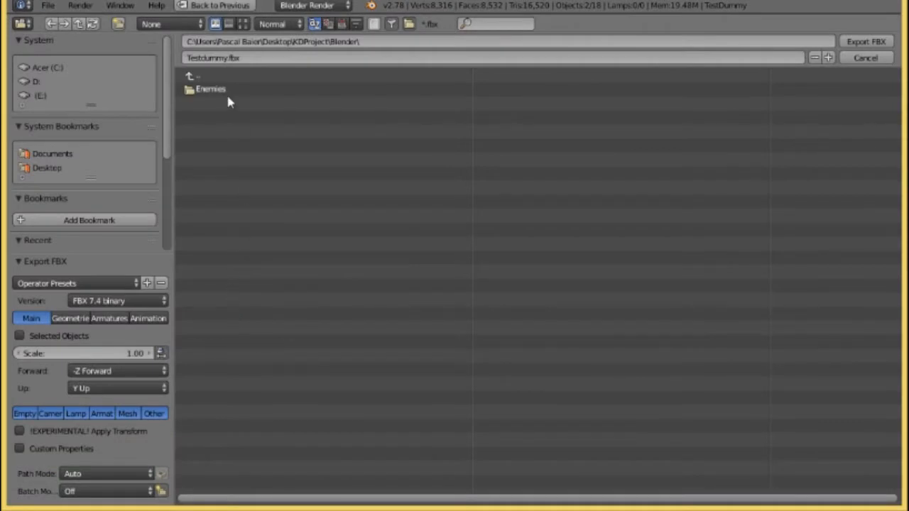
Choose tutorials/Content/Maps/NewFolder as the export location and name the file TestdummyTophat.fbx.
click(191, 76)
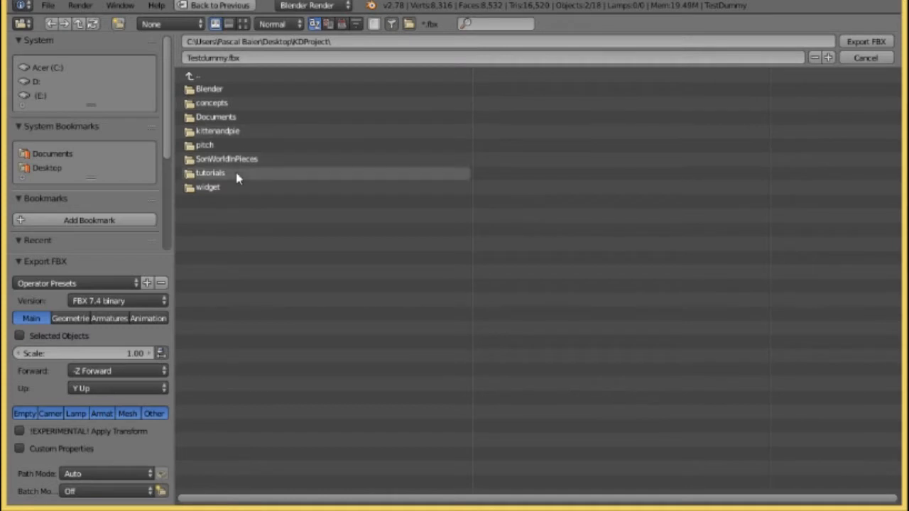
click(235, 174)
click(216, 104)
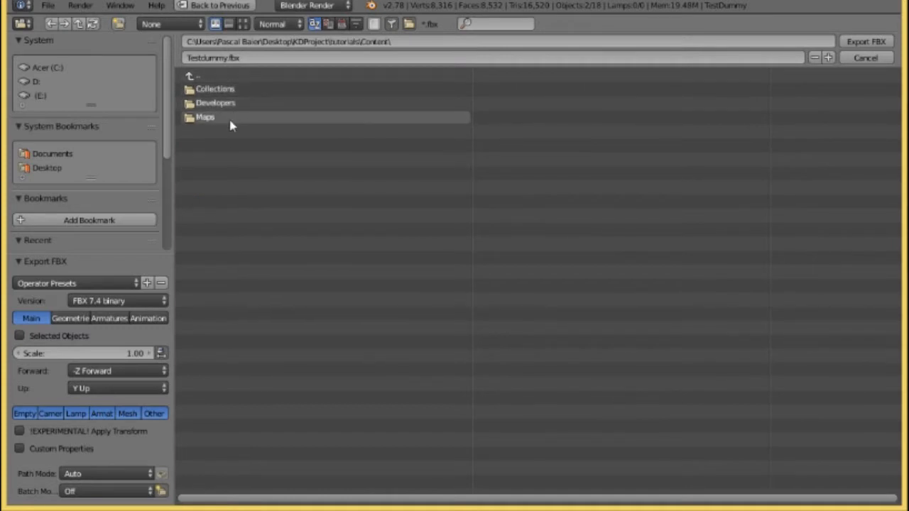
click(232, 118)
click(213, 89)
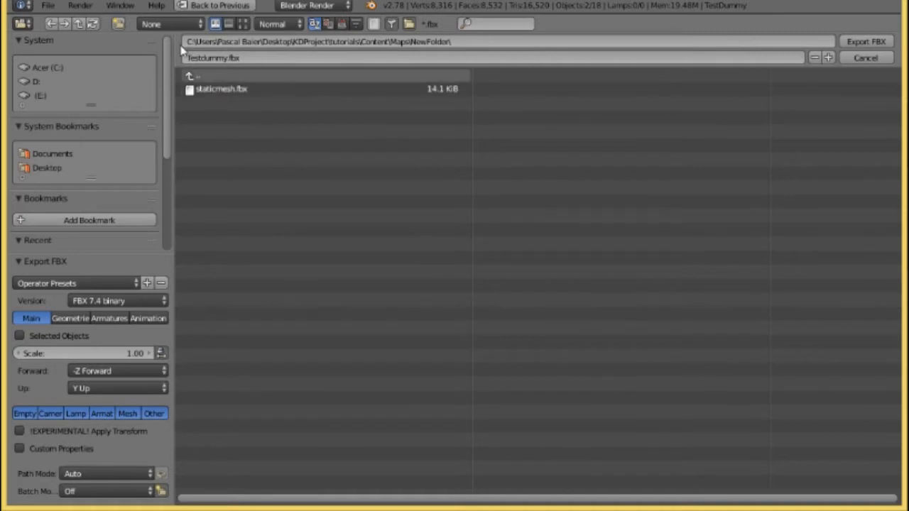
click(226, 57)
text(TopHat)
key(Return)
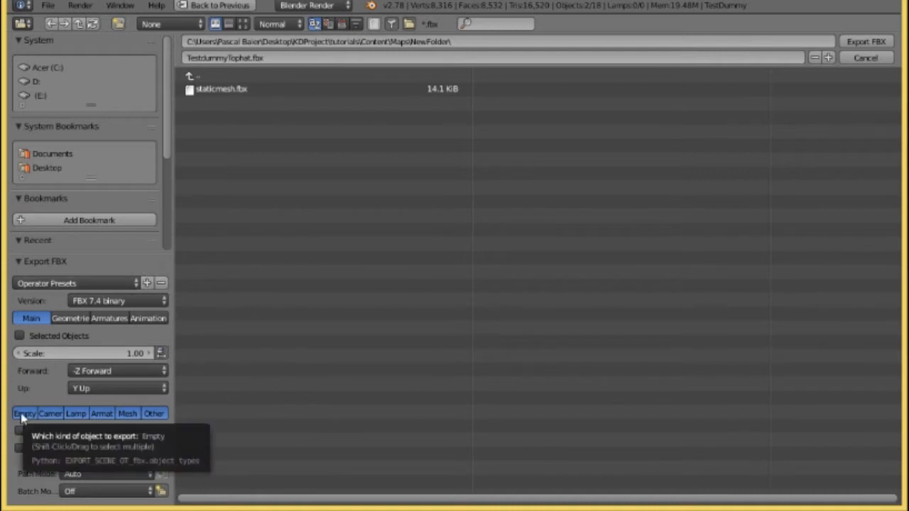
Limit the FBX export to selected objects of the Armature, Mesh and Other types.
click(129, 412)
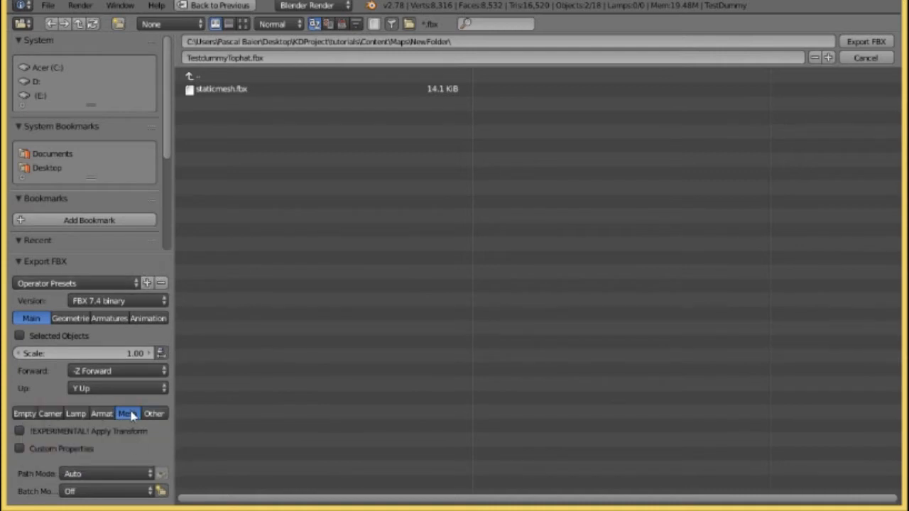
shift+click(157, 418)
shift+click(104, 415)
click(19, 337)
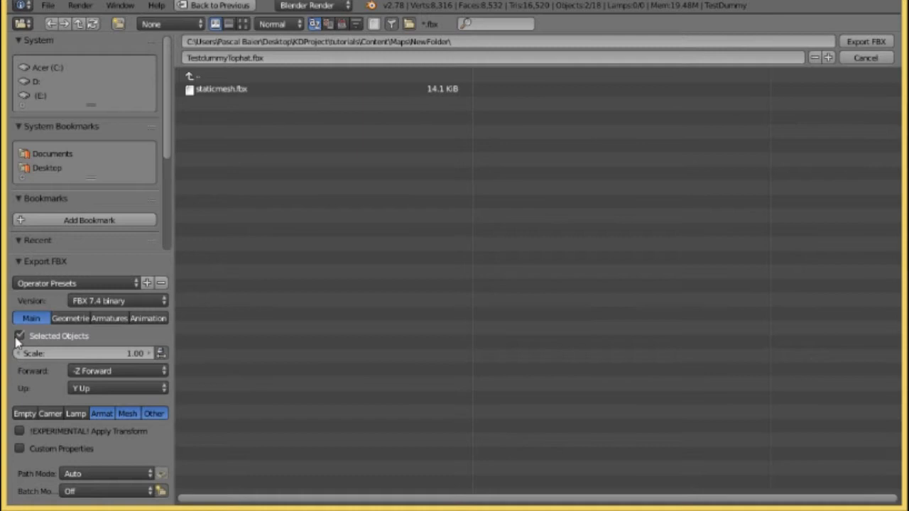
Turn off Apply Modifiers in the geometry export options and bring up the armature export options.
click(68, 321)
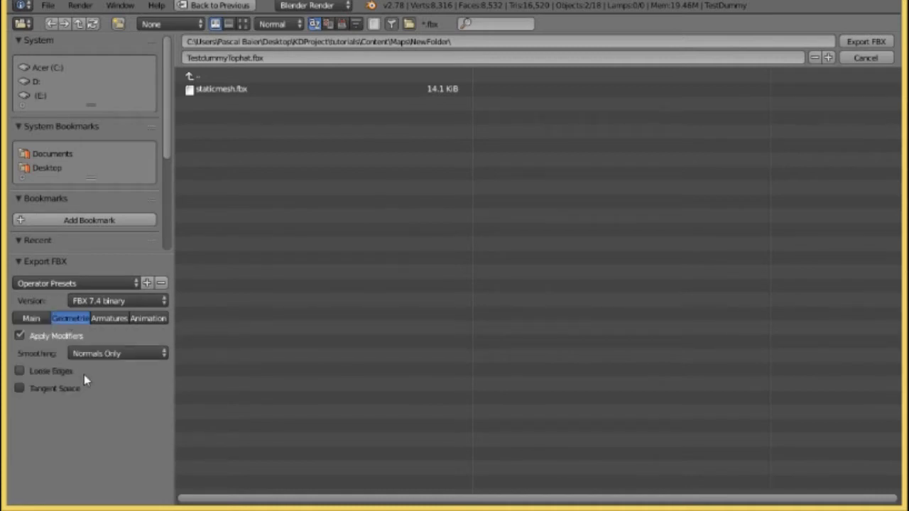
click(19, 336)
click(106, 321)
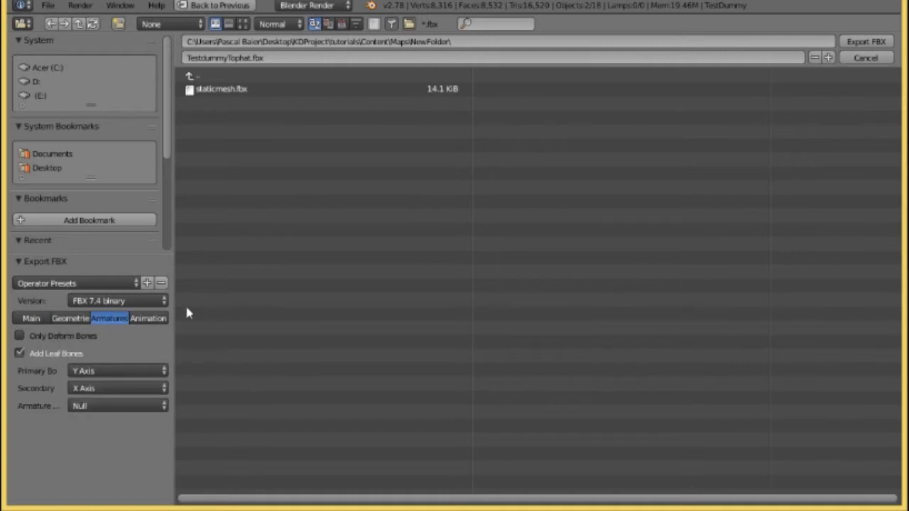
Turn off Baked Animation and export the test dummy as TestdummyTophat.fbx.
click(147, 319)
click(22, 336)
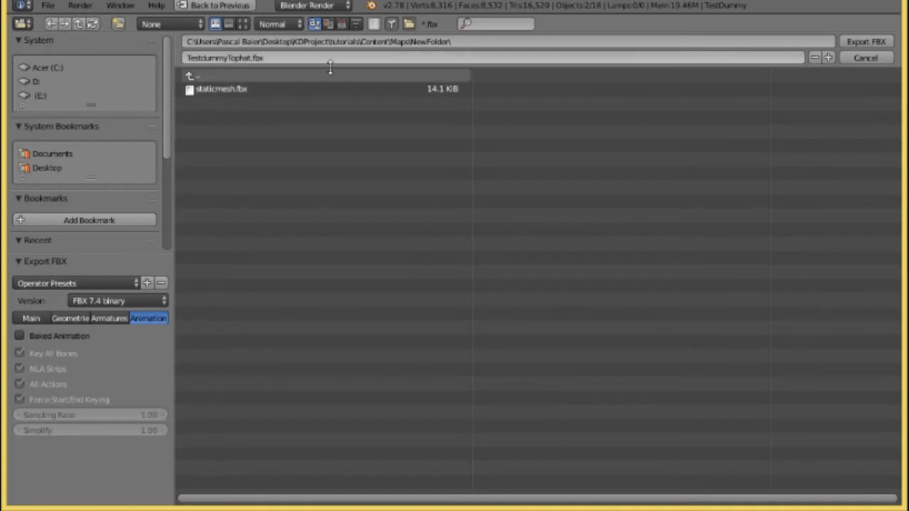
key(Escape)
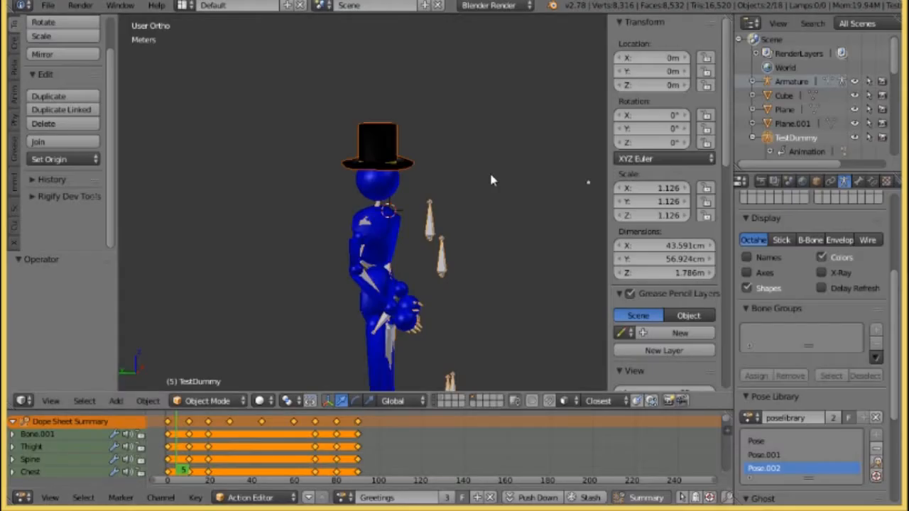
Switch to the main Unreal Editor window and accept the detected source file change to start importing TestdummyTophat as a skeletal mesh.
click(908, 186)
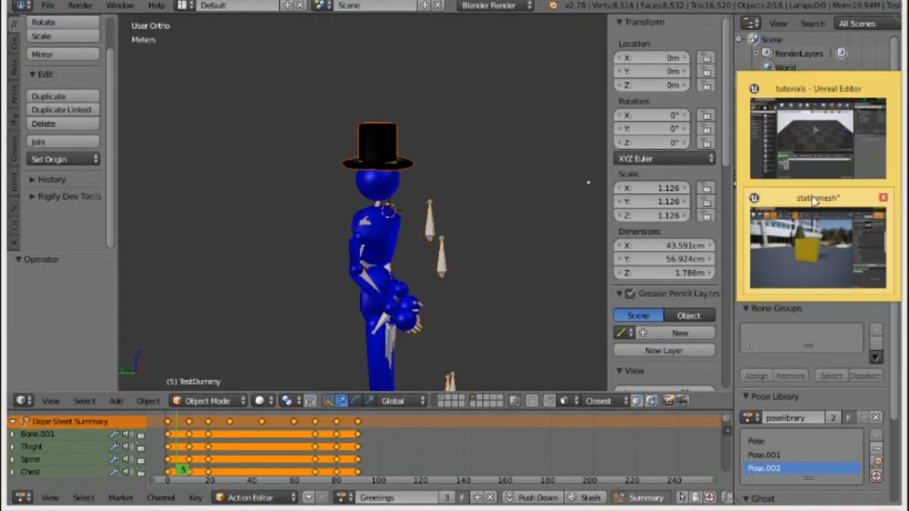
click(851, 210)
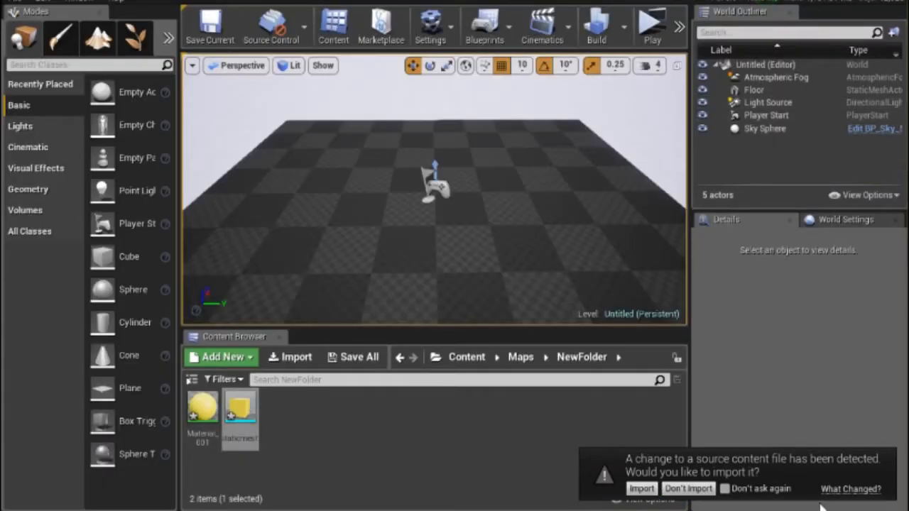
click(642, 489)
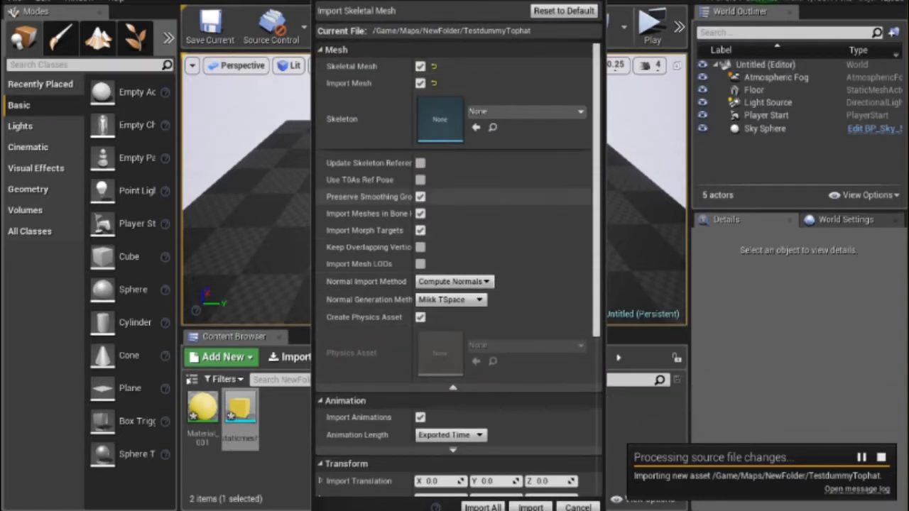
mouse_move(398, 16)
mouse_down()
mouse_move(397, 0)
mouse_move(397, 10)
mouse_up()
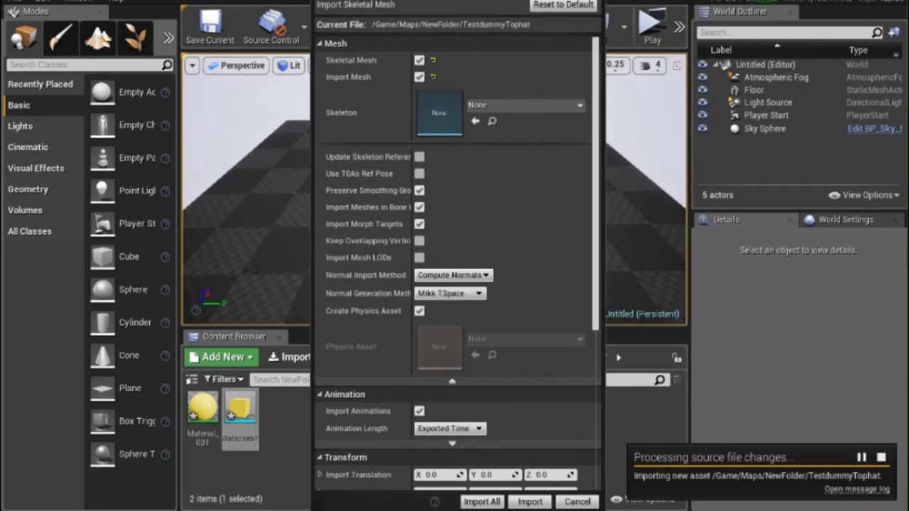
Try Testdummy_Skeleton as the skeleton for the TestdummyTophat import and clear the assignment.
click(454, 382)
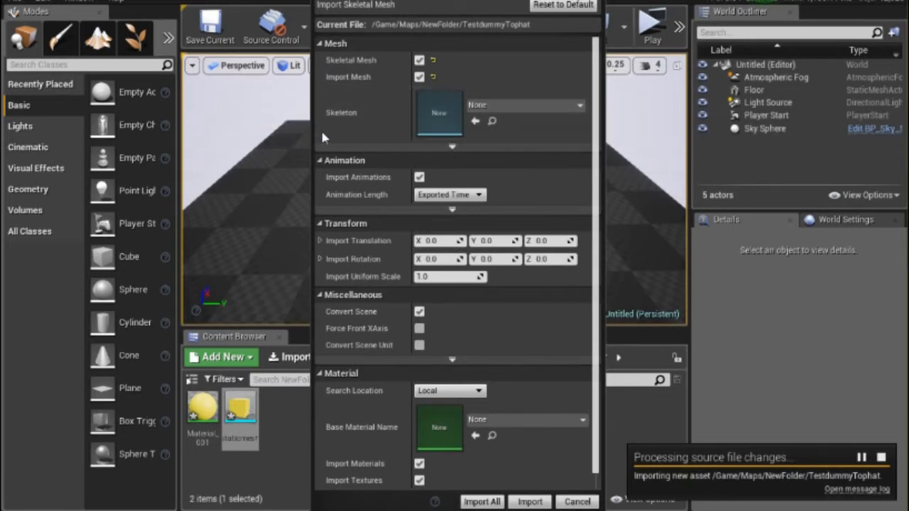
click(553, 106)
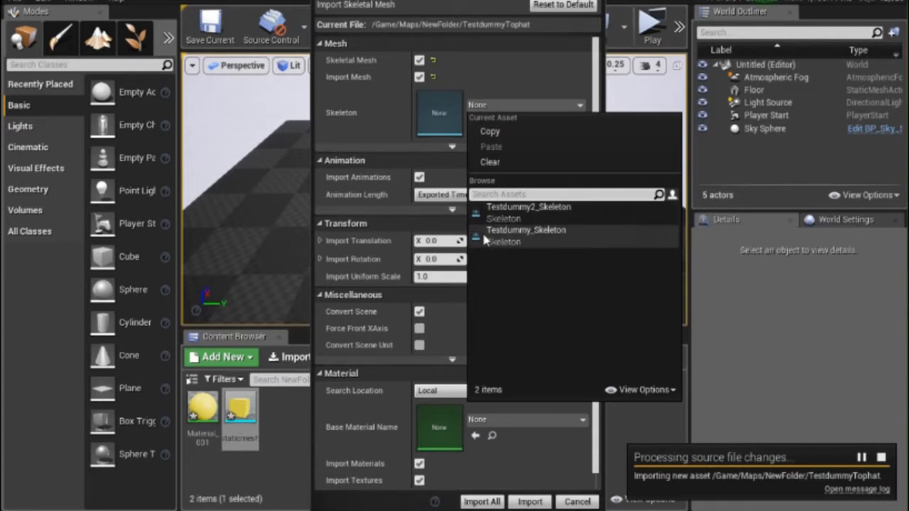
click(546, 236)
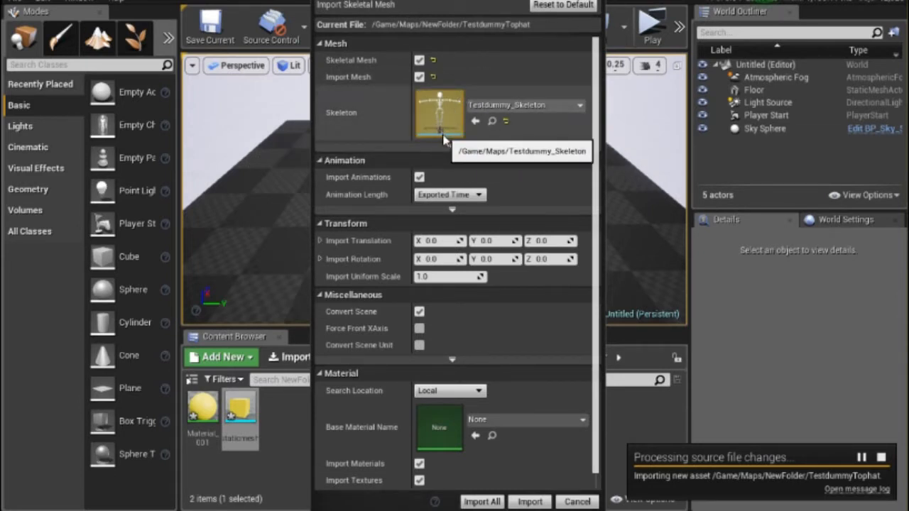
click(529, 105)
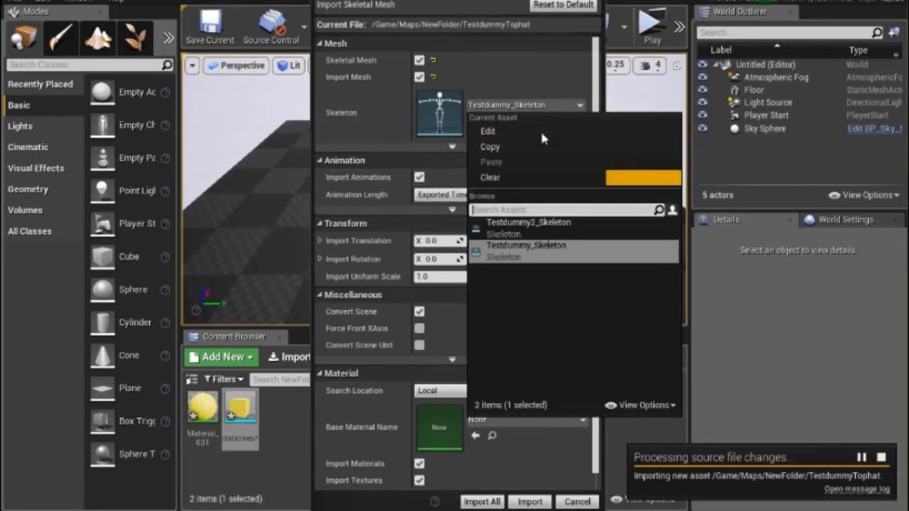
click(504, 178)
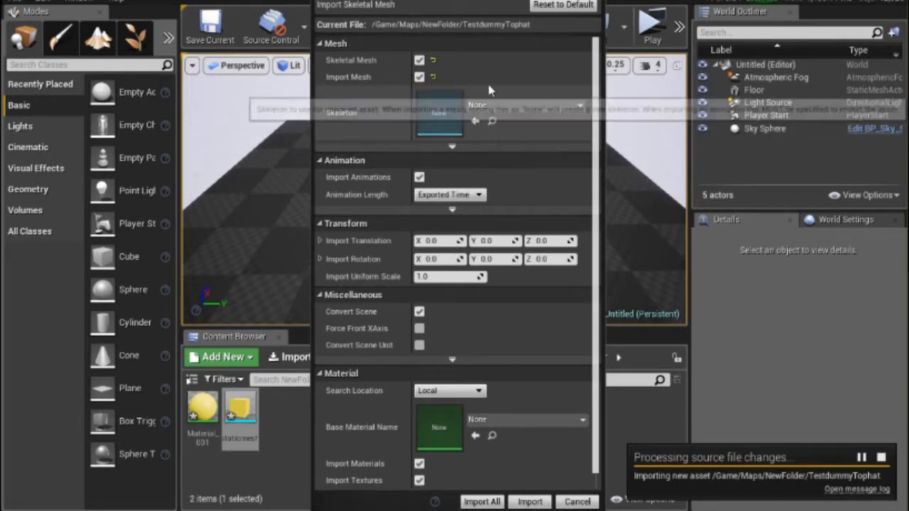
Reveal the advanced mesh import options and toggle Import Morph Targets off and back on.
click(452, 147)
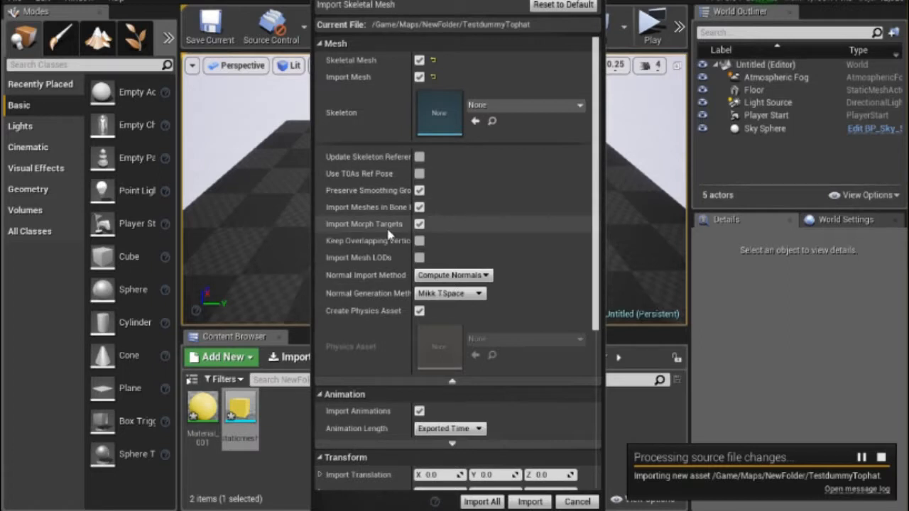
click(419, 224)
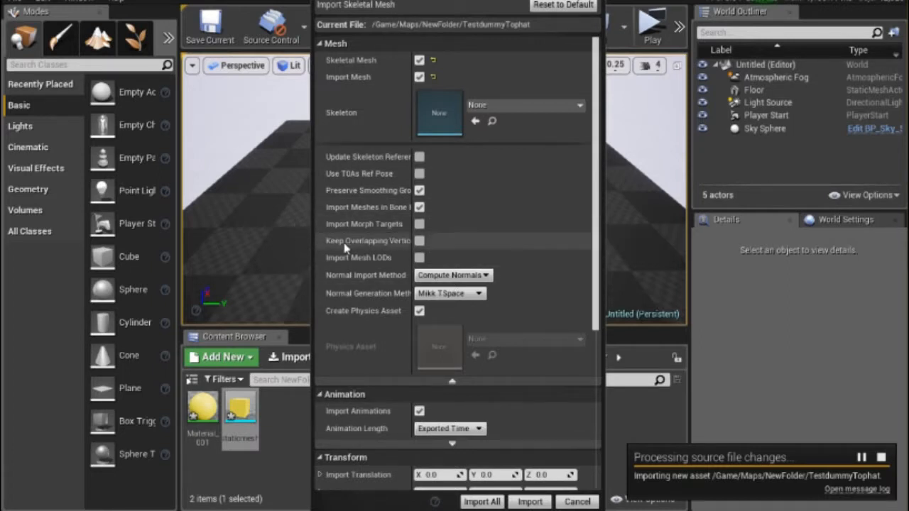
click(420, 223)
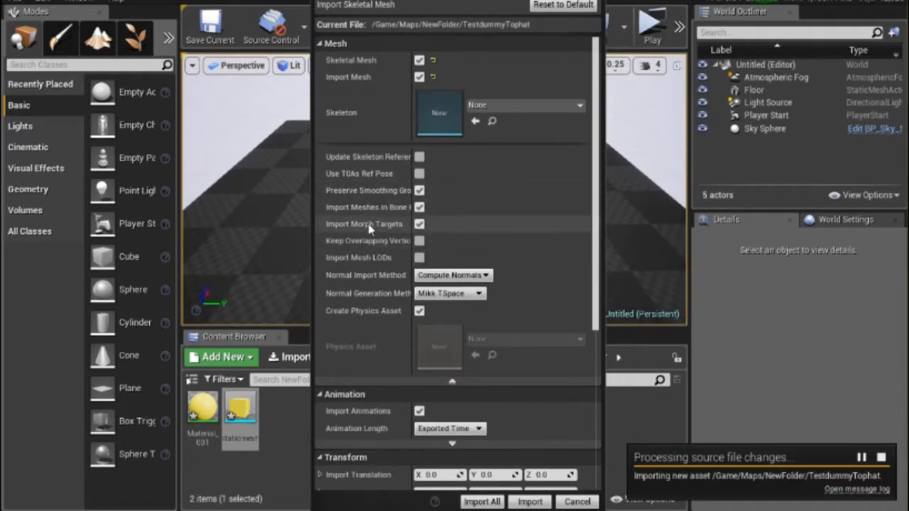
click(419, 224)
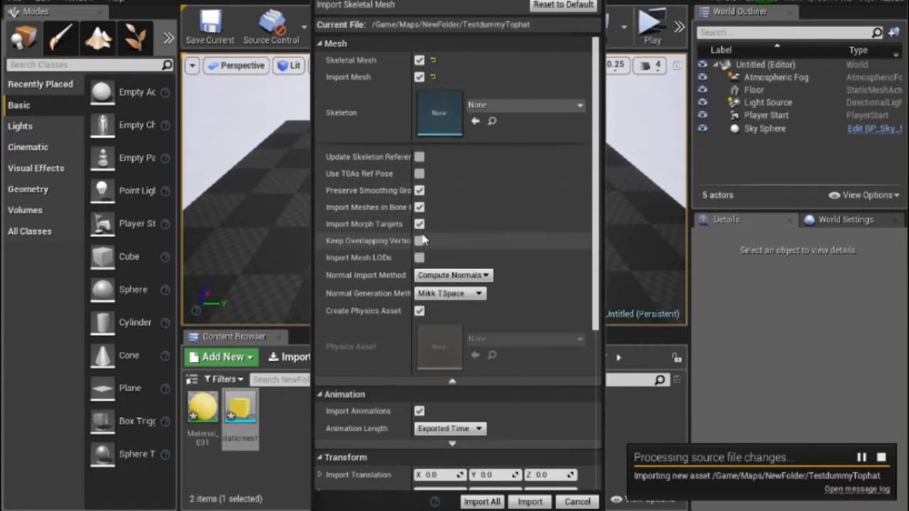
Go through the remaining skeletal mesh import options and import TestdummyTophat using the same settings for all files.
scroll(455, 221, down, 2)
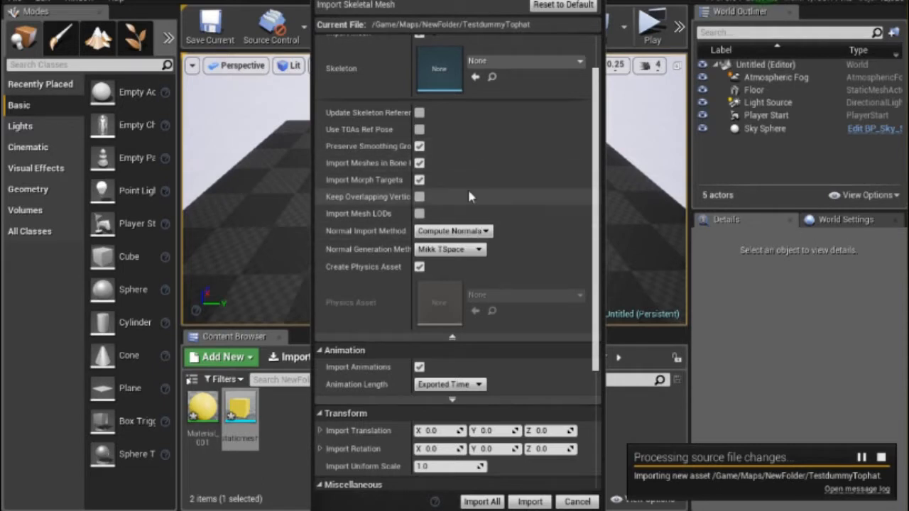
scroll(467, 187, down, 3)
scroll(468, 187, down, 1)
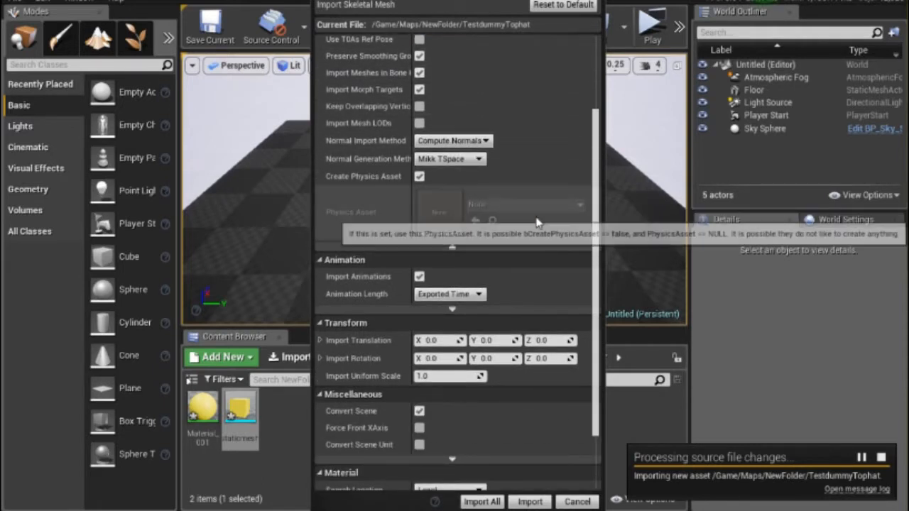
scroll(535, 223, down, 2)
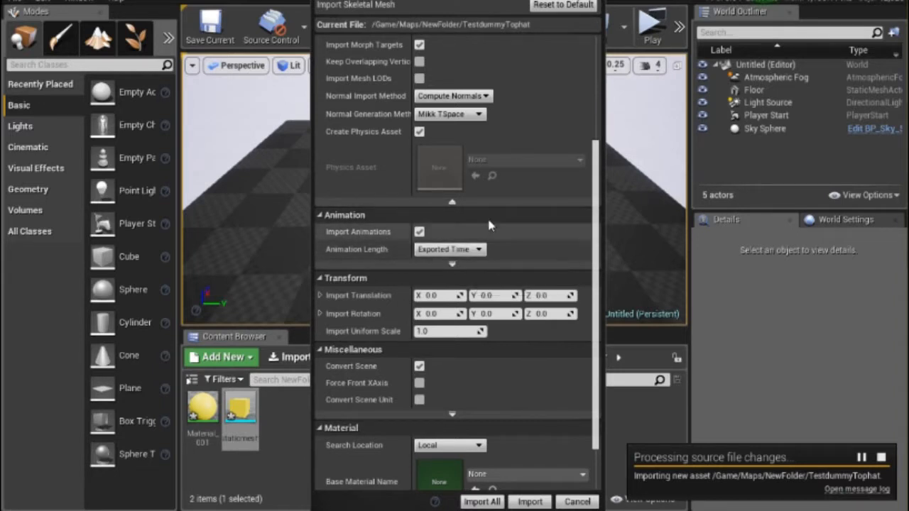
scroll(487, 306, down, 3)
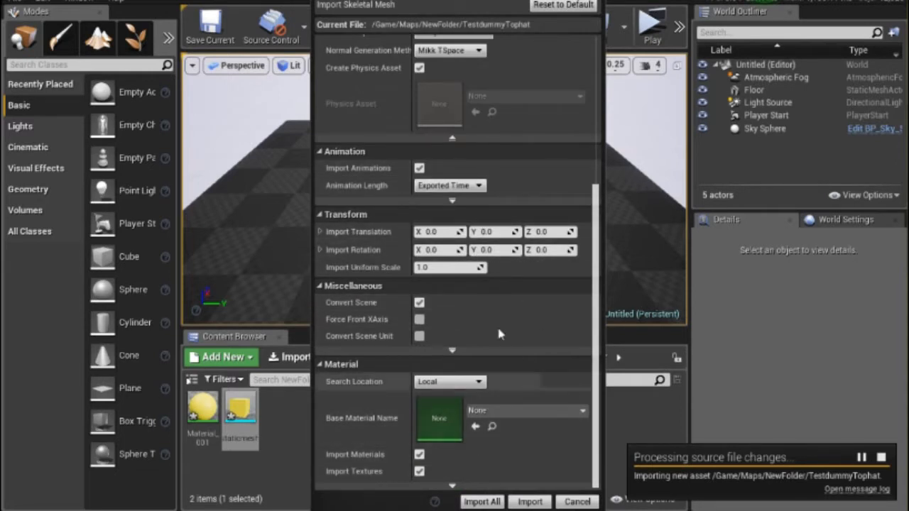
click(477, 503)
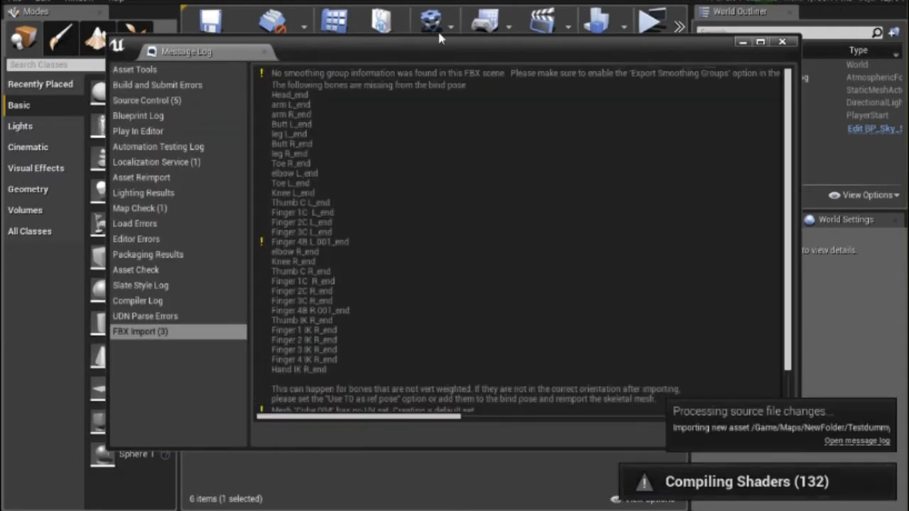
Review the FBX import warnings in the message log and close the log.
scroll(604, 244, down, 3)
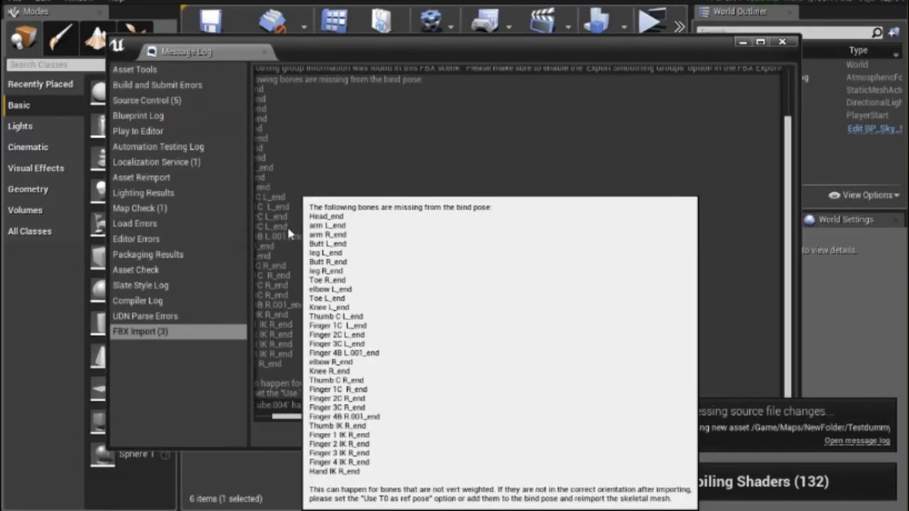
scroll(364, 158, up, 3)
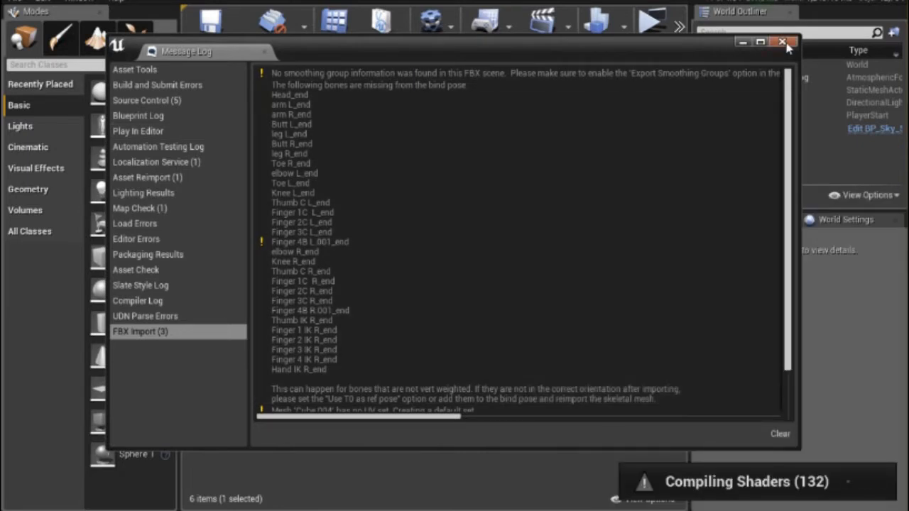
click(783, 43)
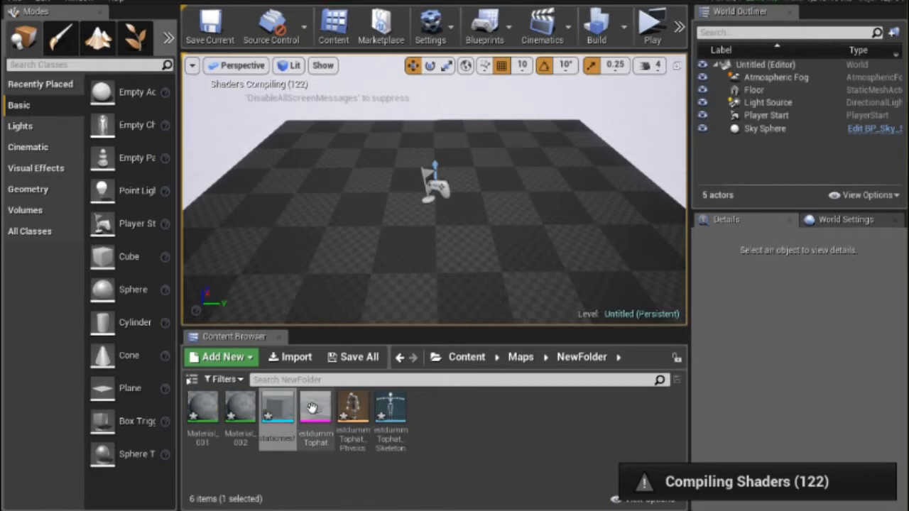
Inspect the imported TestdummyTophat mesh and the materials, physics asset and skeleton created with it.
double_click(312, 408)
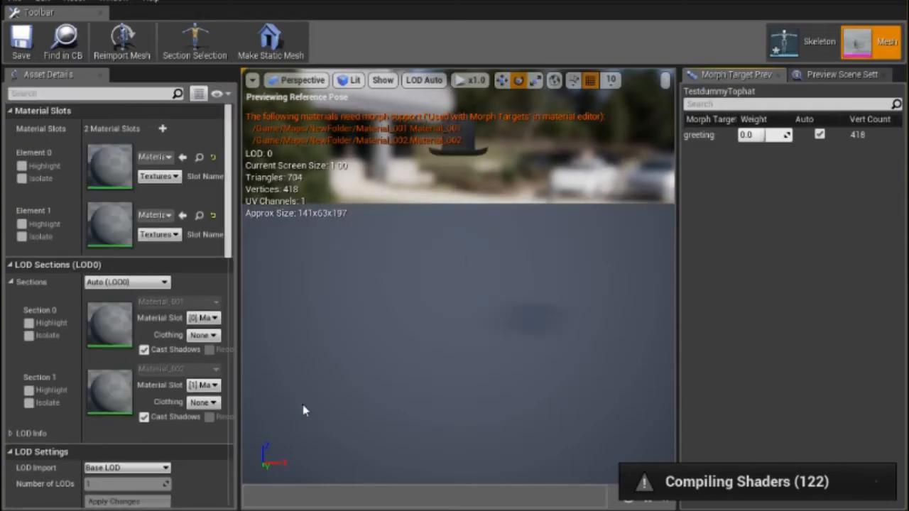
click(795, 1)
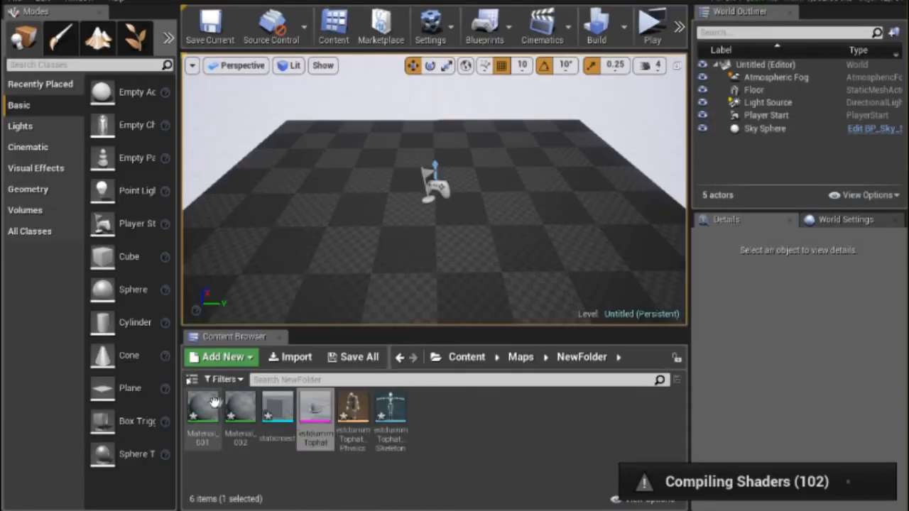
mouse_move(202, 443)
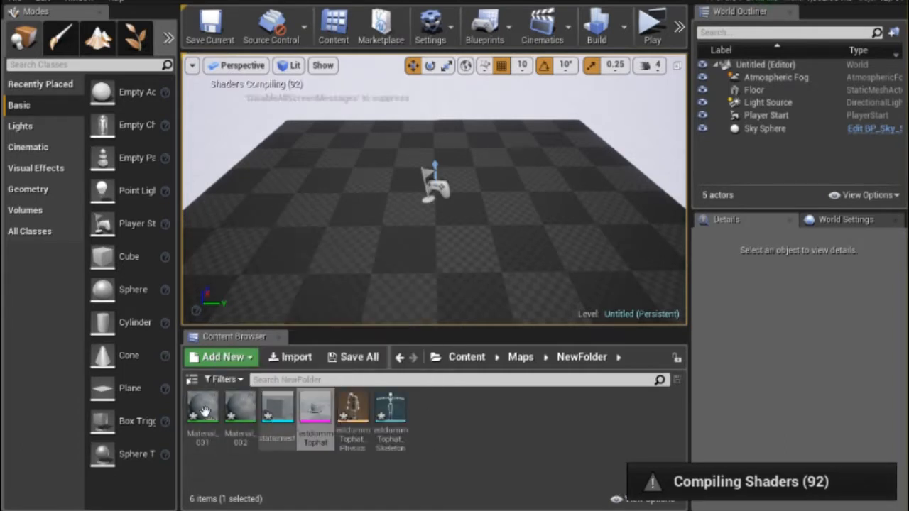
mouse_move(200, 407)
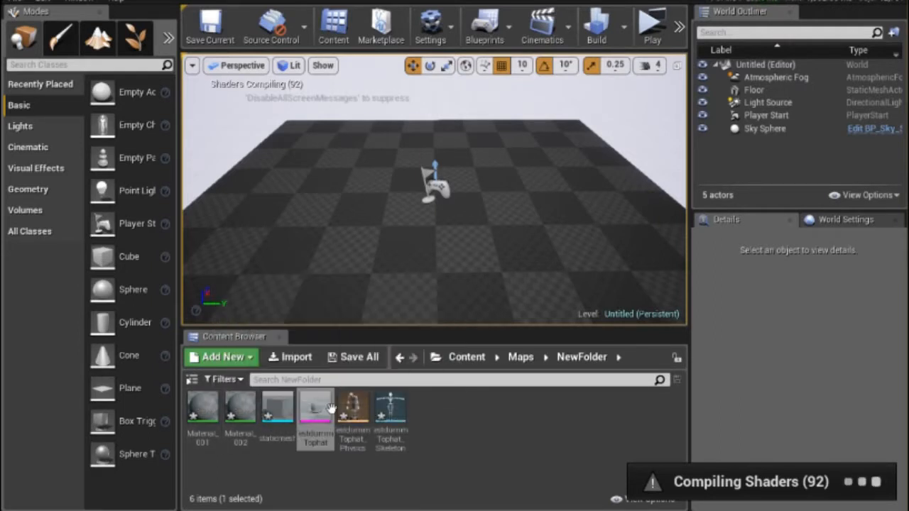
mouse_move(247, 402)
mouse_move(360, 439)
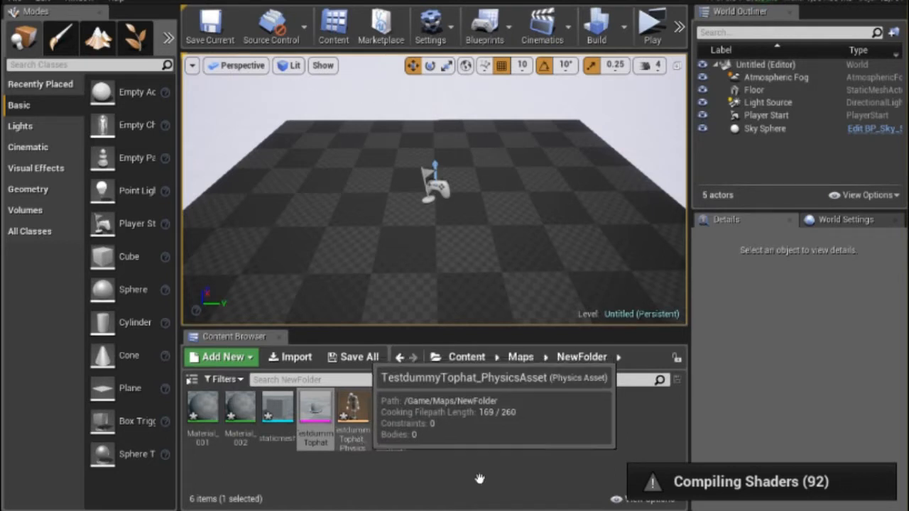
mouse_move(392, 434)
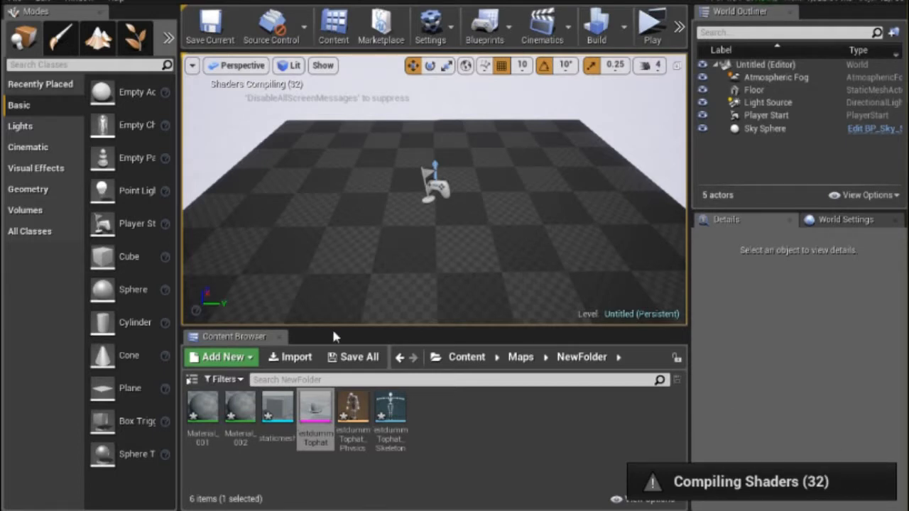
Open the TestdummyTophat skeletal mesh, save it, and set its greeting morph target weight to 1.
double_click(318, 411)
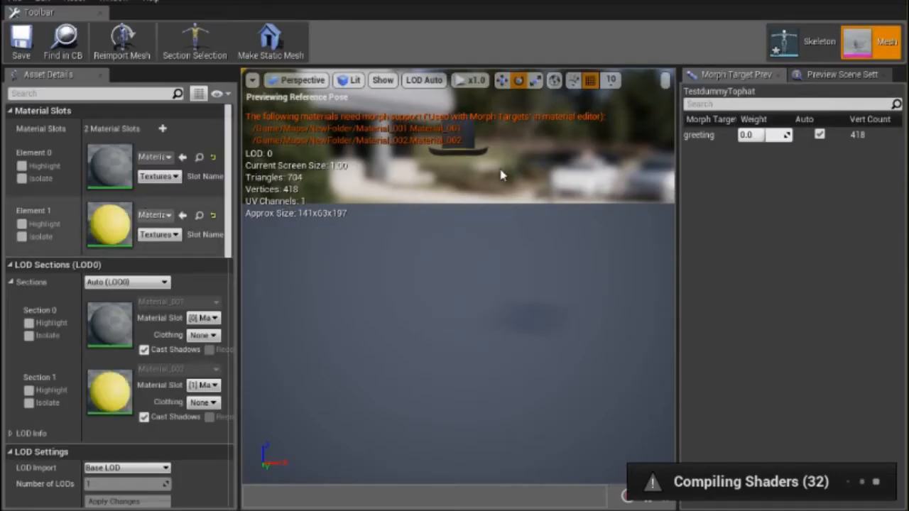
click(22, 42)
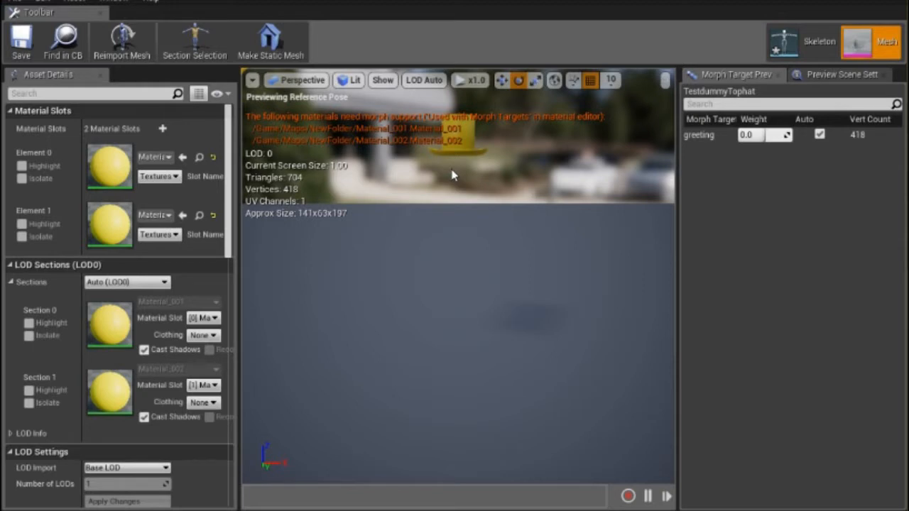
click(754, 144)
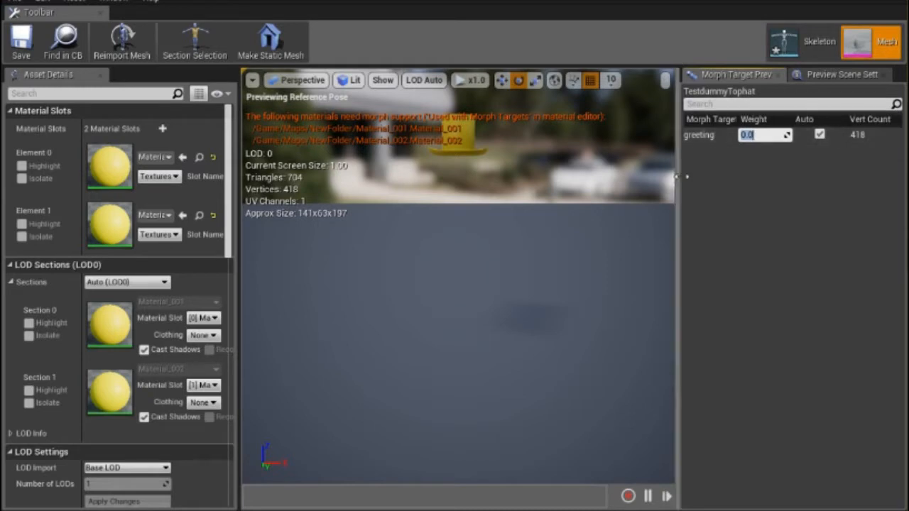
text(1)
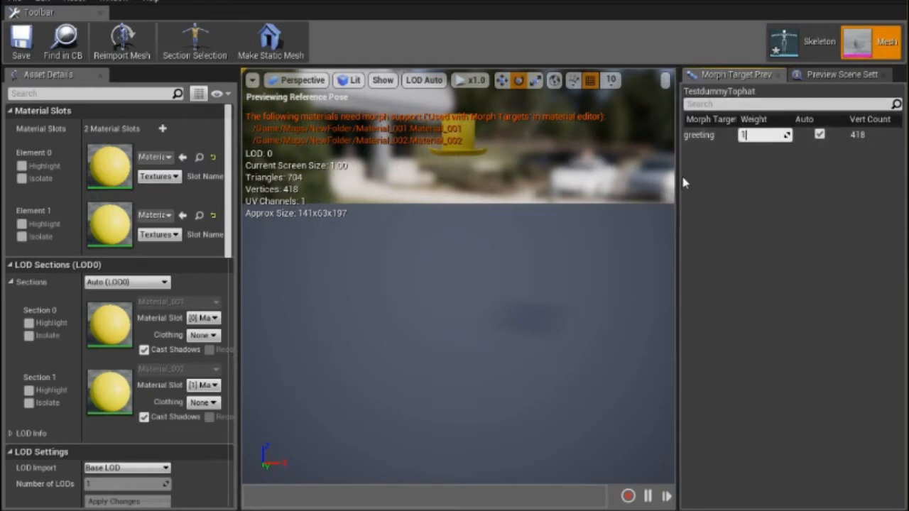
key(Return)
click(532, 225)
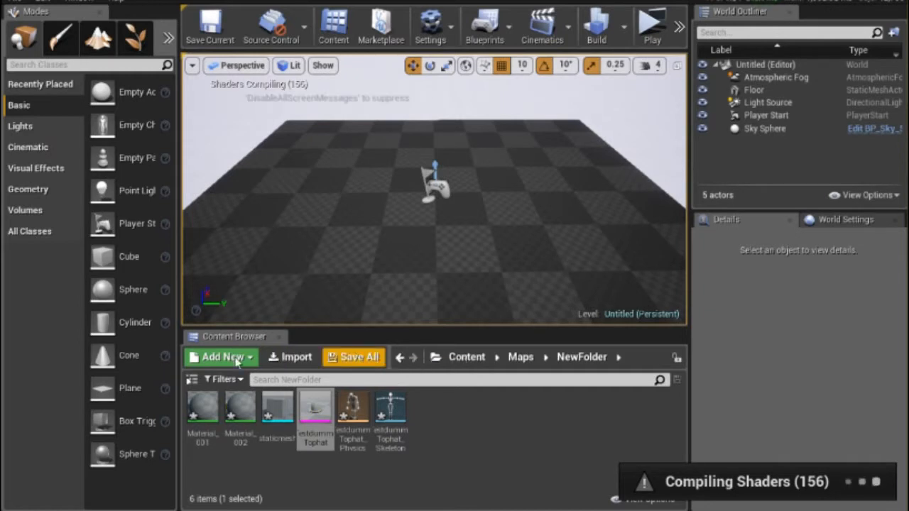
Save all modified content, including both materials, the static mesh, the physics asset and the skeleton.
click(358, 358)
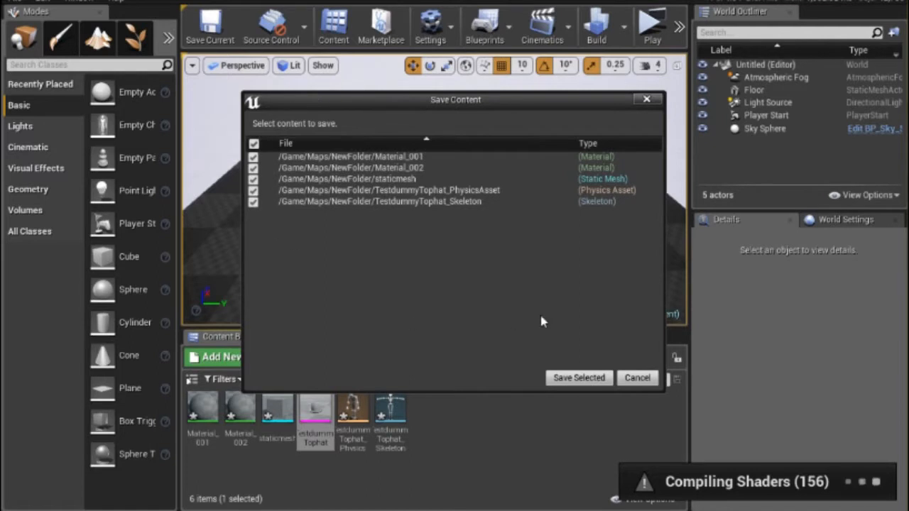
click(596, 378)
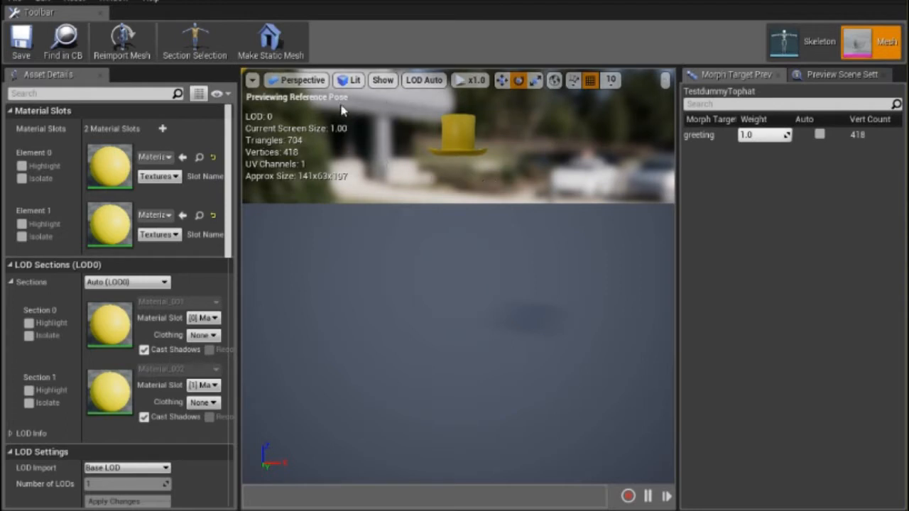
Preview the greeting morph target on the TestdummyTophat mesh by setting its weight to 0.0 and back to 1.
click(766, 134)
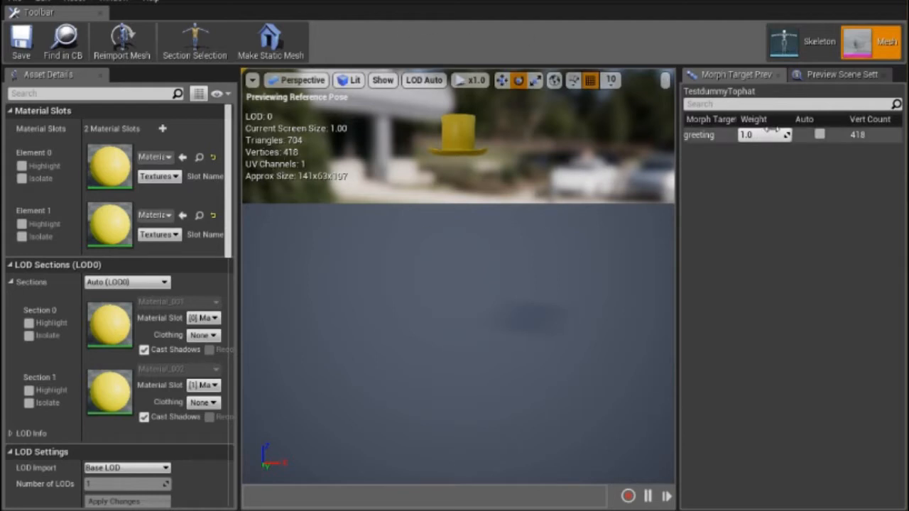
text(0.0)
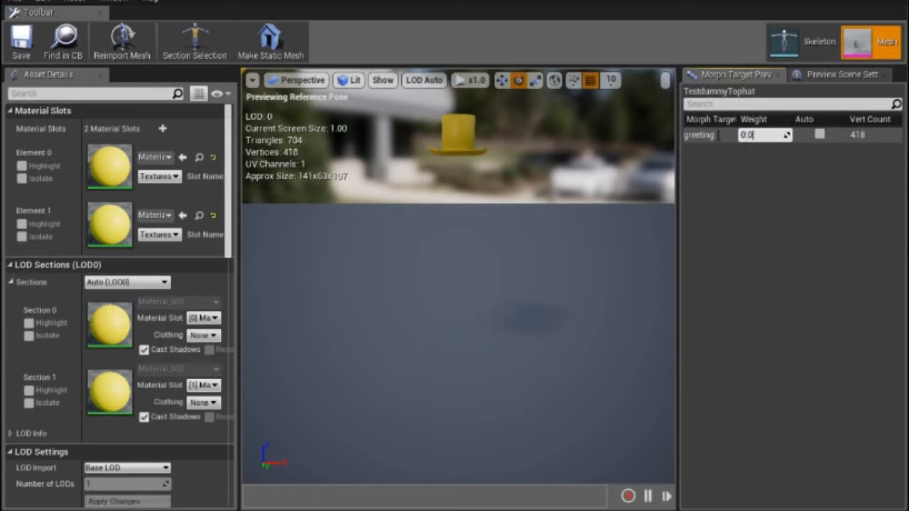
key(Return)
text(1)
key(Return)
click(707, 186)
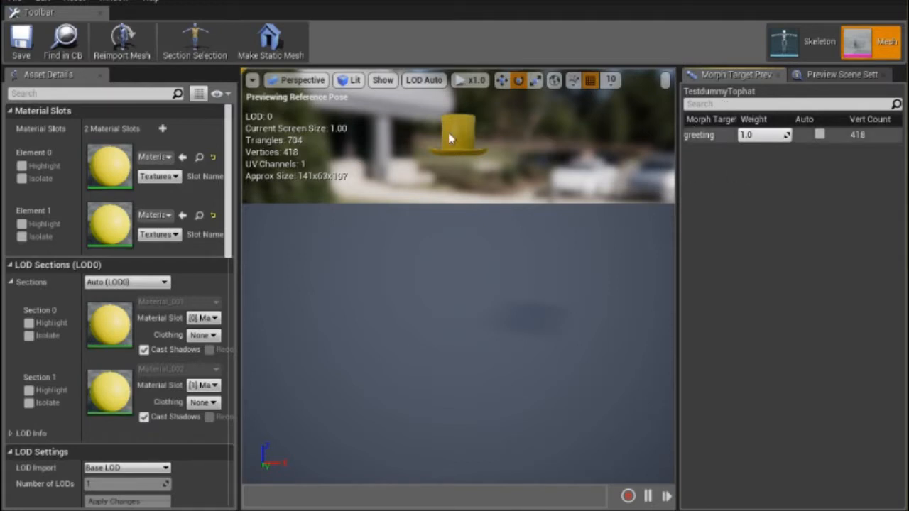
Repeat the greeting morph target change from 0.0 to 1 and save the skeletal mesh.
click(743, 134)
text(0.0)
click(768, 137)
double_click(768, 136)
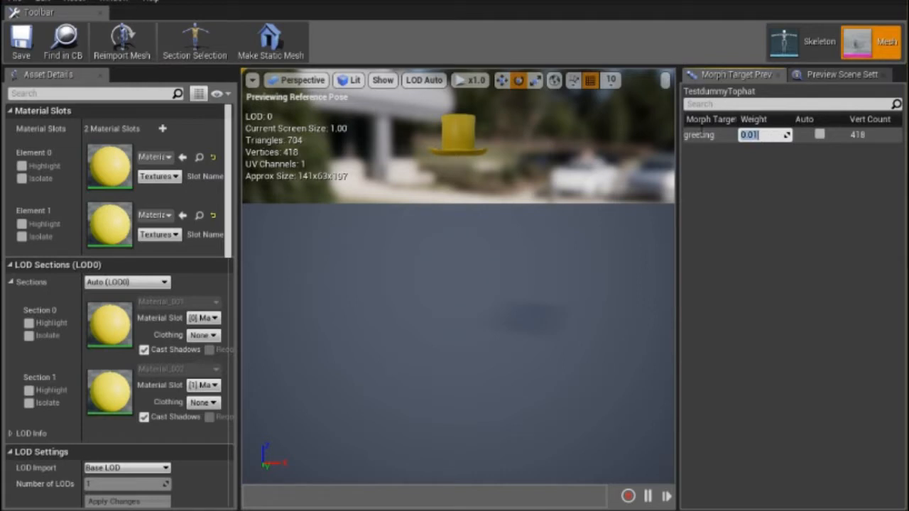
drag(756, 136, 810, 138)
text(1)
key(Return)
click(32, 44)
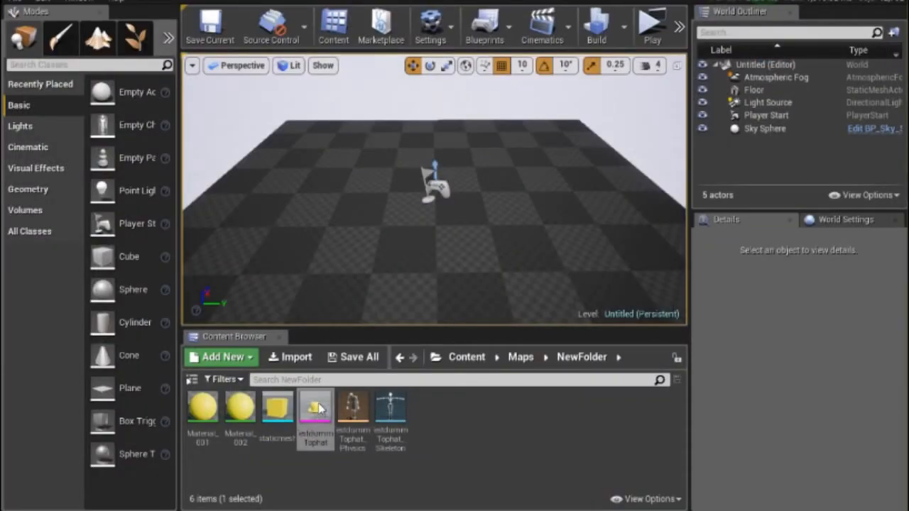
Open the TestdummyTophat skeletal mesh and preview its greeting morph target at weight 1, then back at 0.
double_click(311, 434)
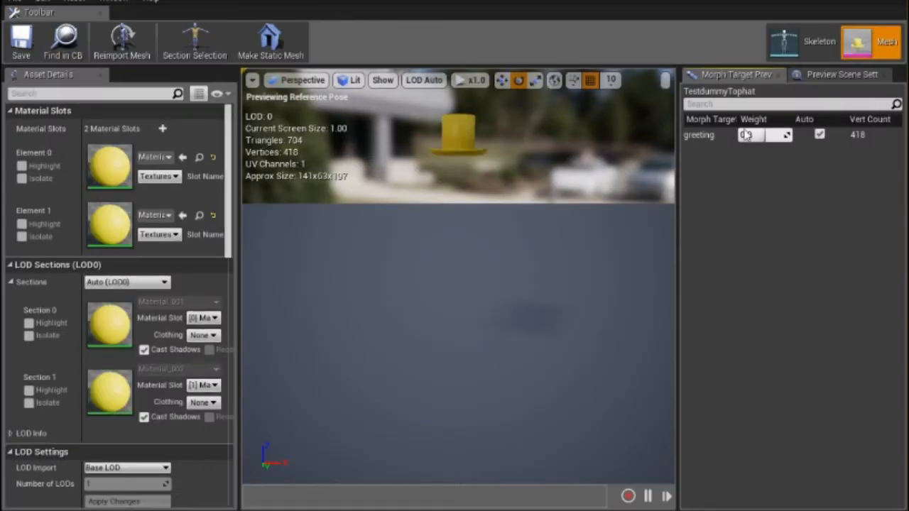
click(762, 132)
text(1)
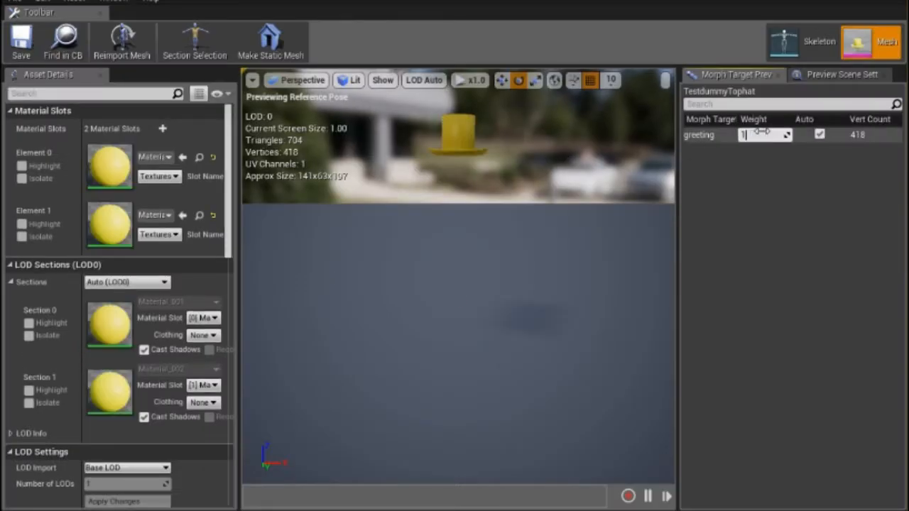
key(Return)
text(0)
key(Return)
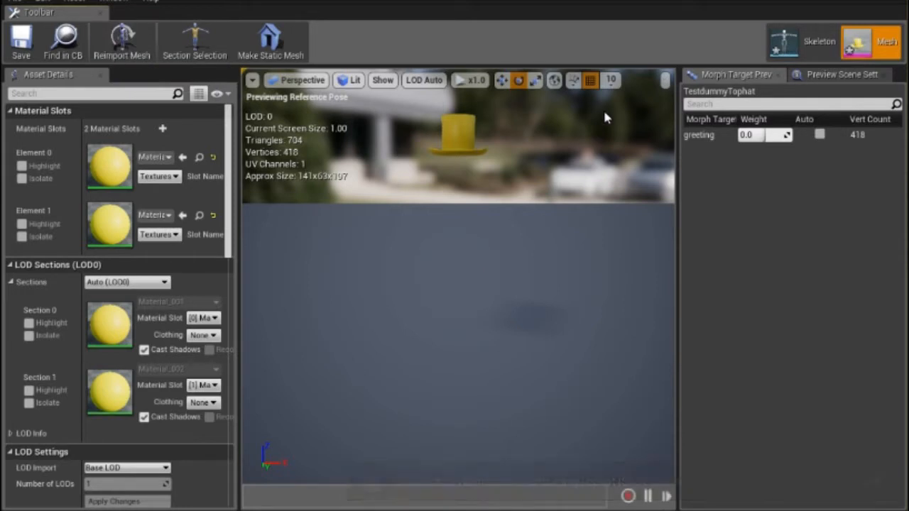
Preview the greeting morph target at weight 1 once more, return it to 0 and save the mesh.
click(753, 135)
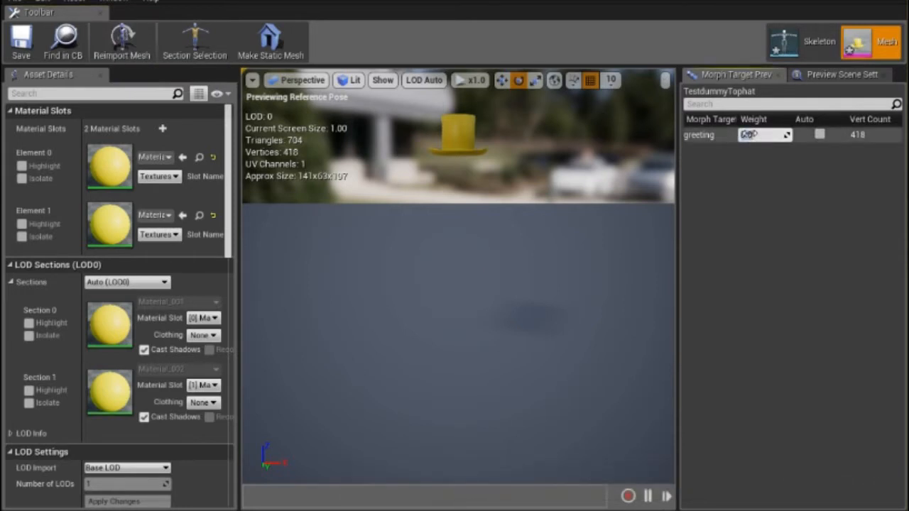
text(1)
key(Return)
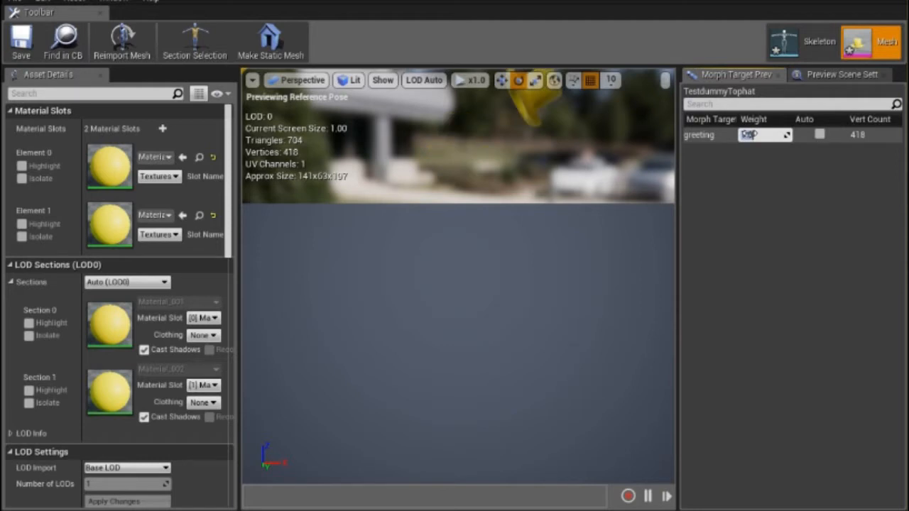
text(0)
key(Return)
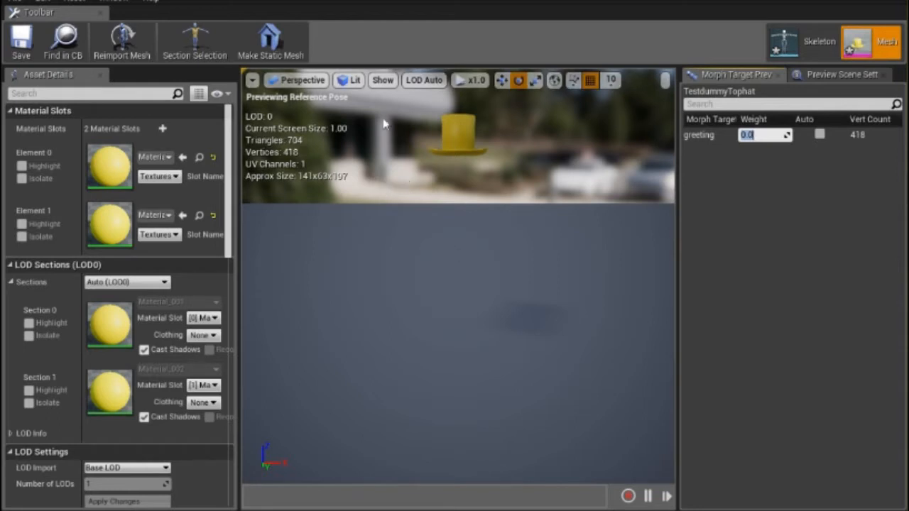
click(29, 30)
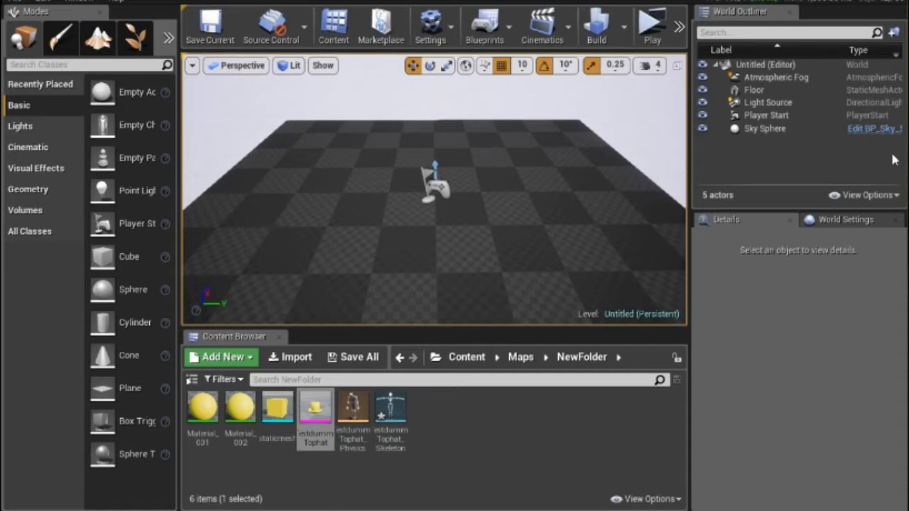
Switch to Blender and select only the TestDummy armature, leaving the top hat out of the selection.
click(815, 153)
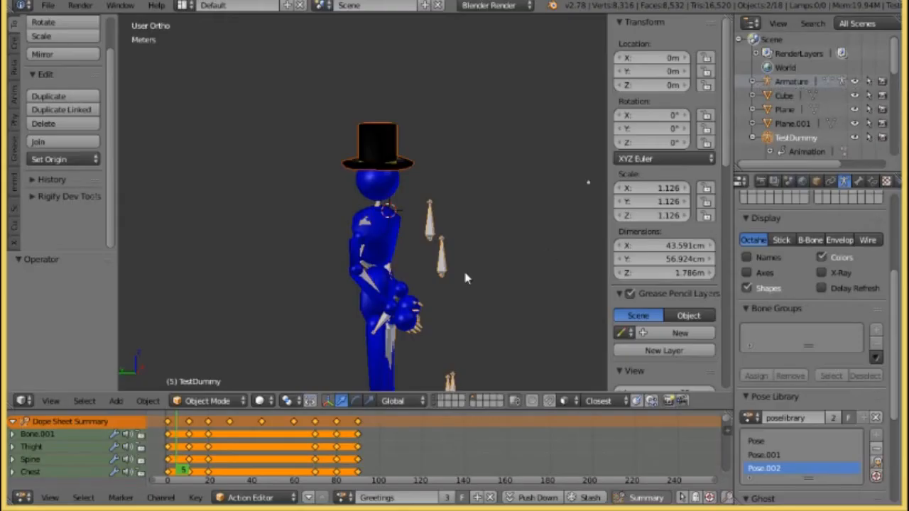
right_click(440, 228)
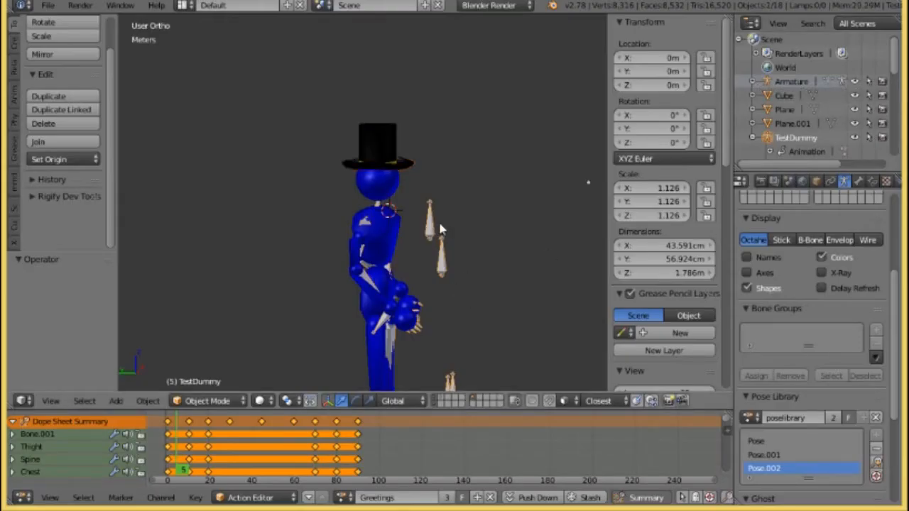
middle_drag(495, 251, 367, 275)
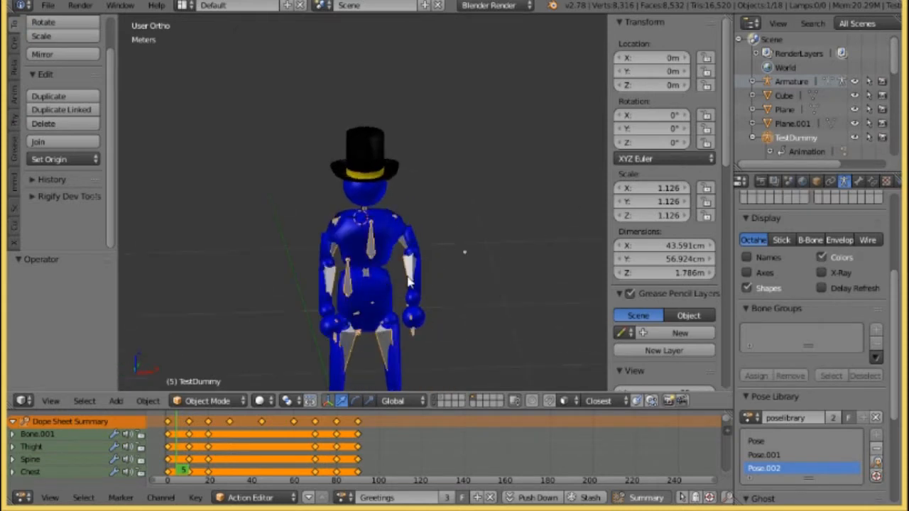
click(48, 5)
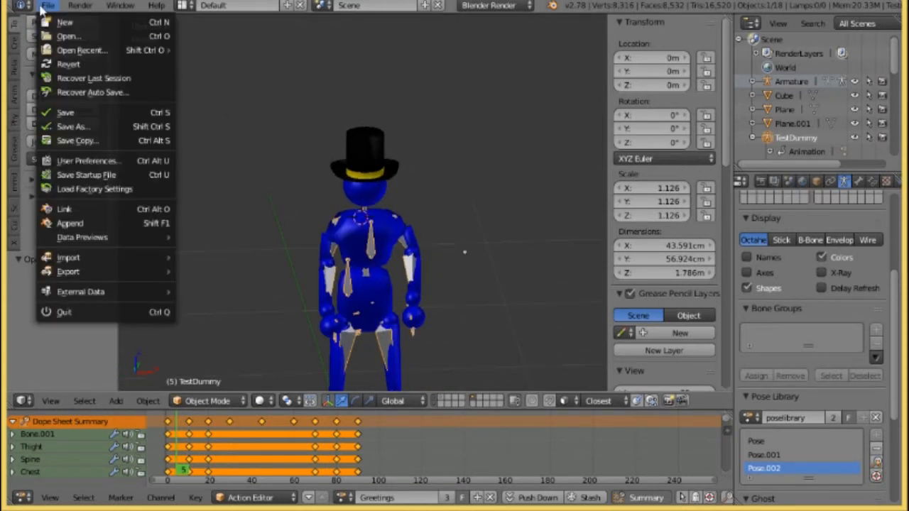
middle_drag(291, 260, 408, 227)
Export the scene in FBX format to NewFolder under the file name TestdummyAnim.fbx.
click(48, 5)
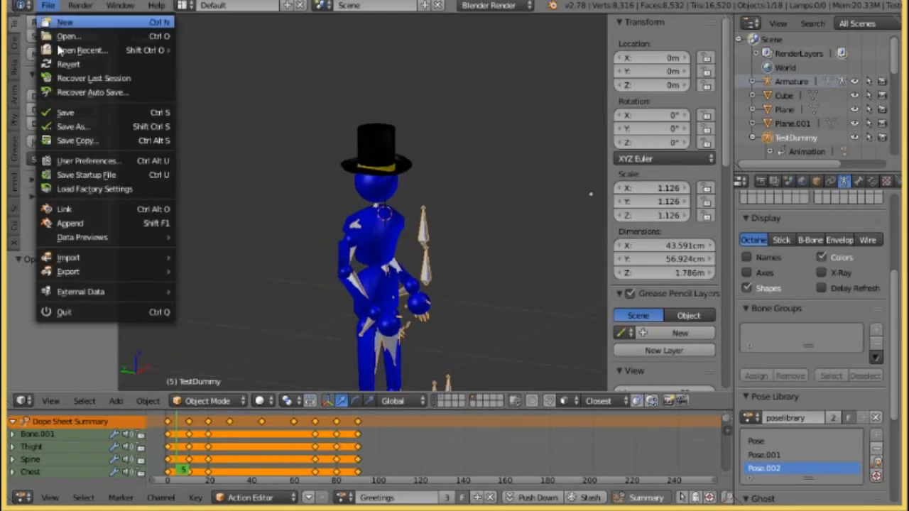
mouse_move(99, 271)
click(311, 314)
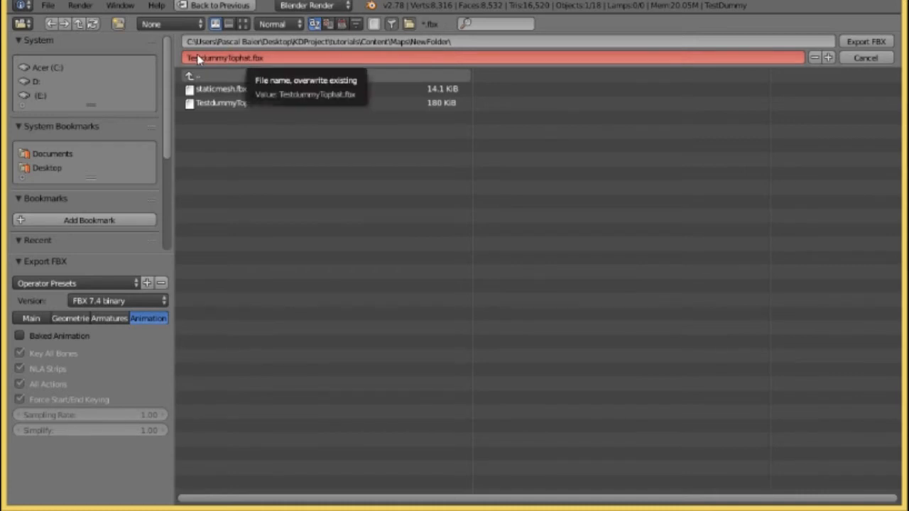
click(243, 60)
click(250, 57)
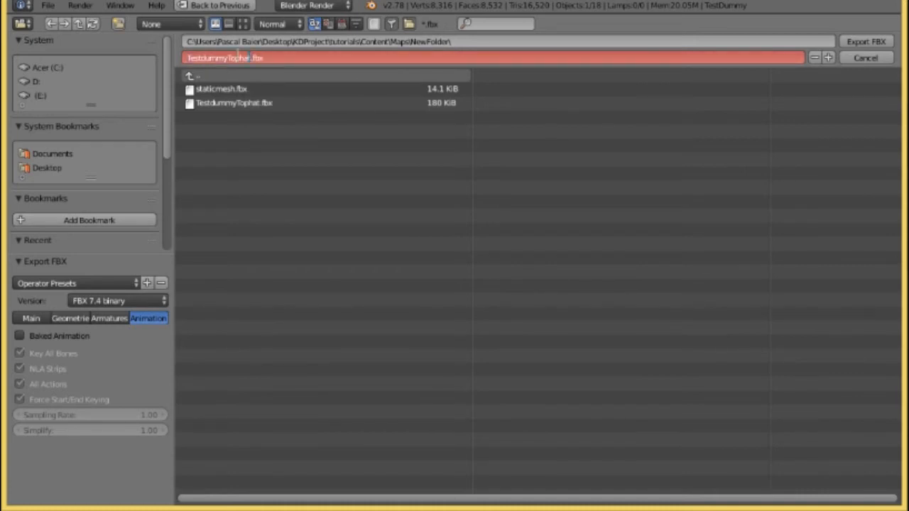
key(BackSpace)
text(Anim)
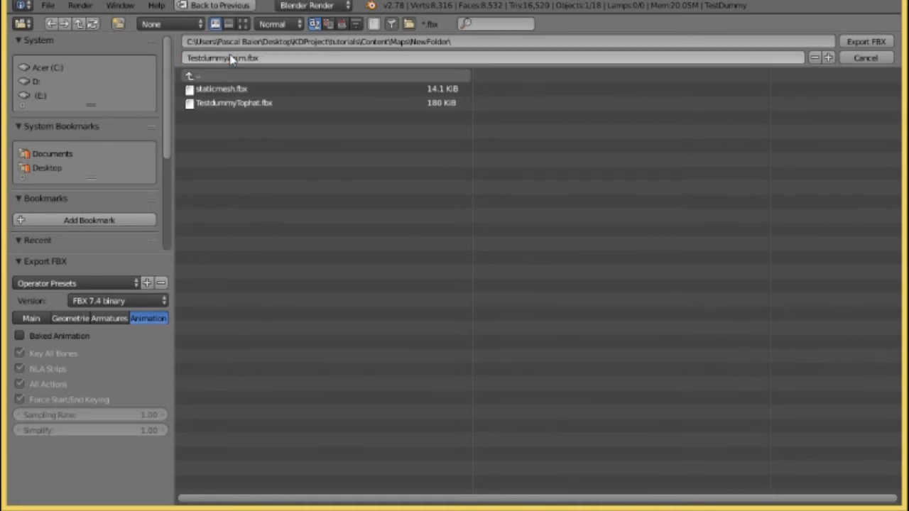
key(Return)
click(856, 42)
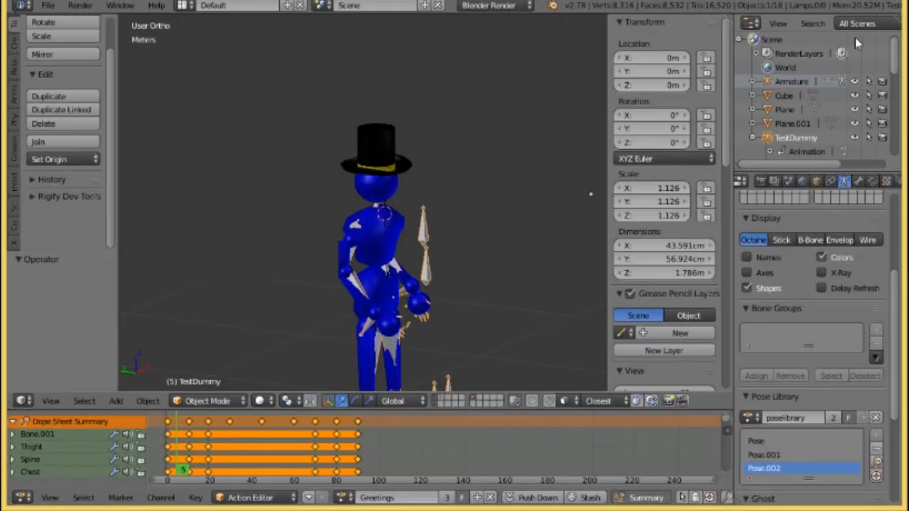
Start another FBX export of TestdummyAnim.fbx, reset the operator preset, and limit the export to selected objects of armature type.
click(48, 5)
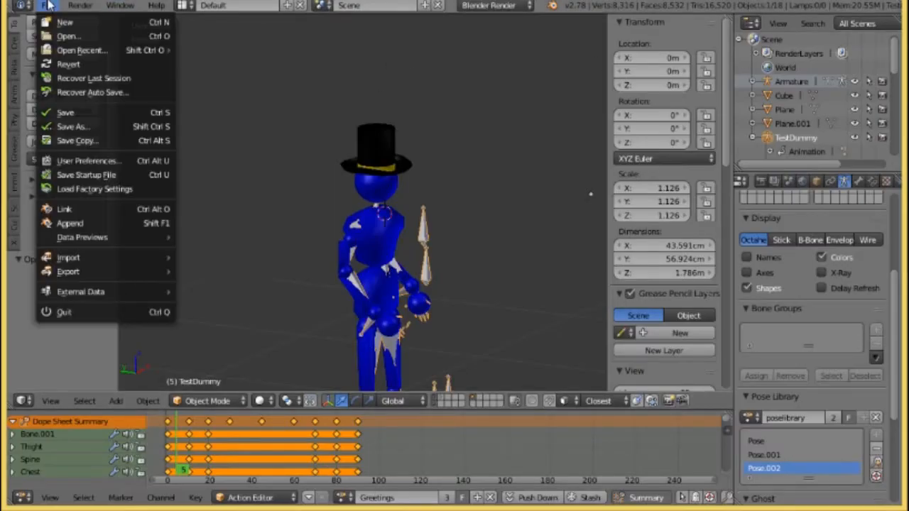
mouse_move(87, 272)
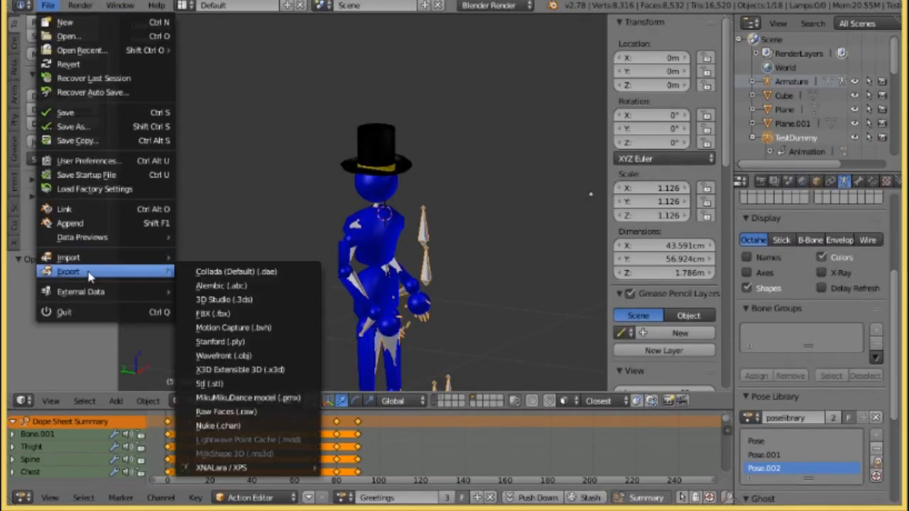
click(254, 316)
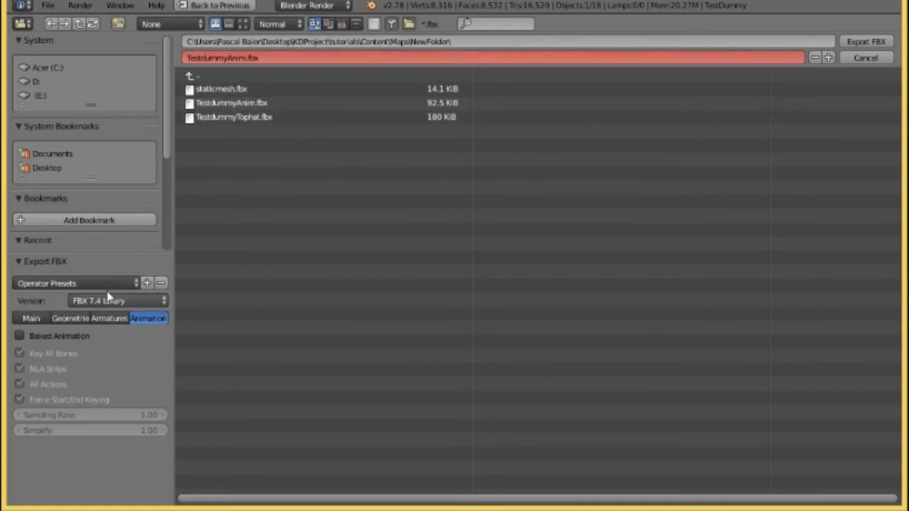
click(71, 284)
click(67, 300)
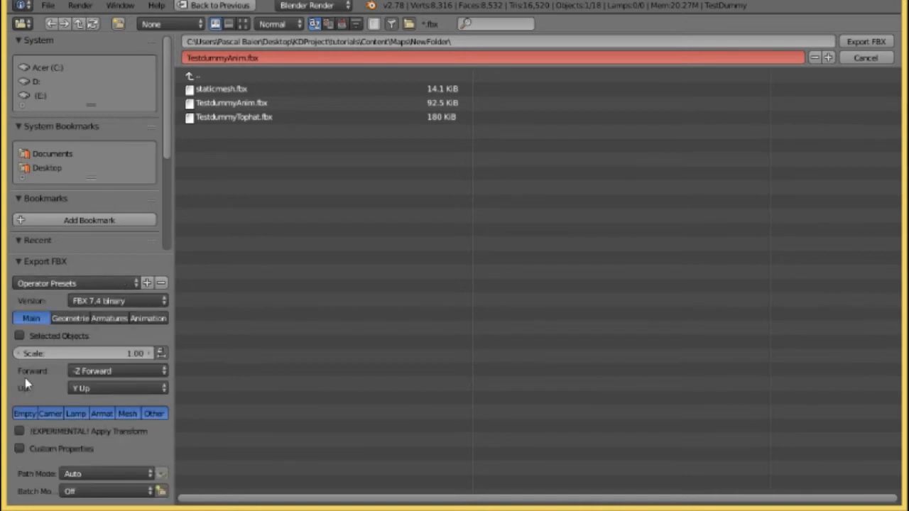
click(17, 338)
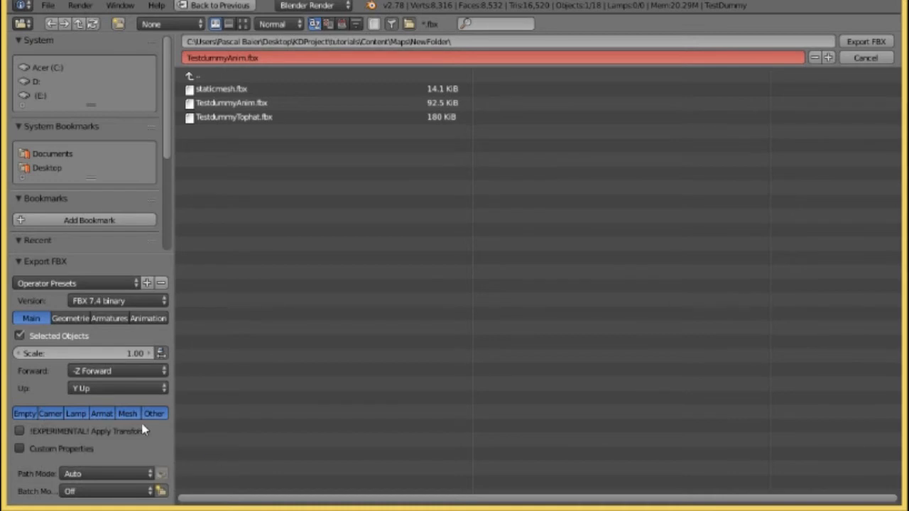
click(101, 415)
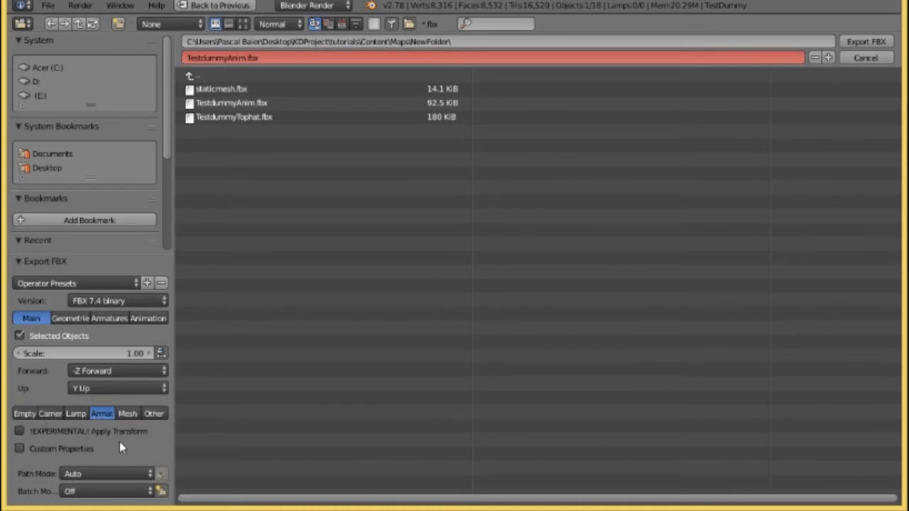
Turn off Apply Modifiers in the geometry export options and review the armature, baked animation and main settings.
click(67, 319)
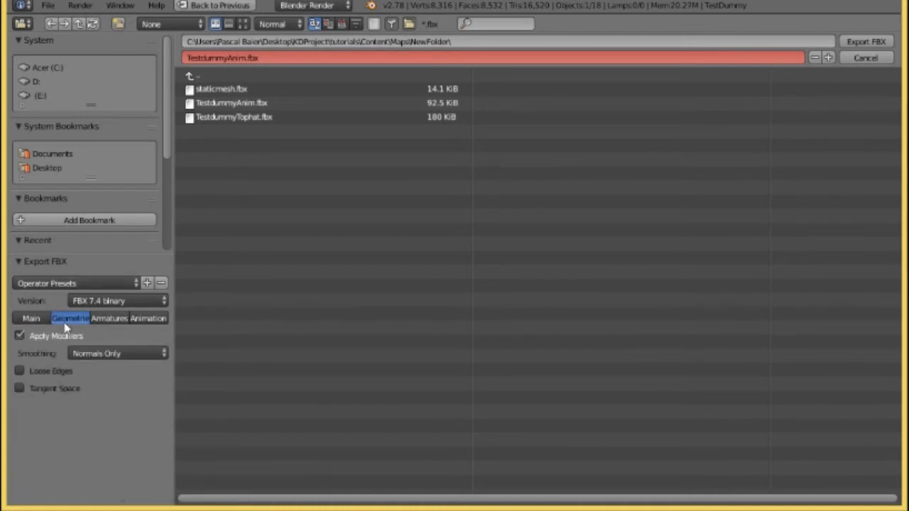
click(19, 338)
click(109, 319)
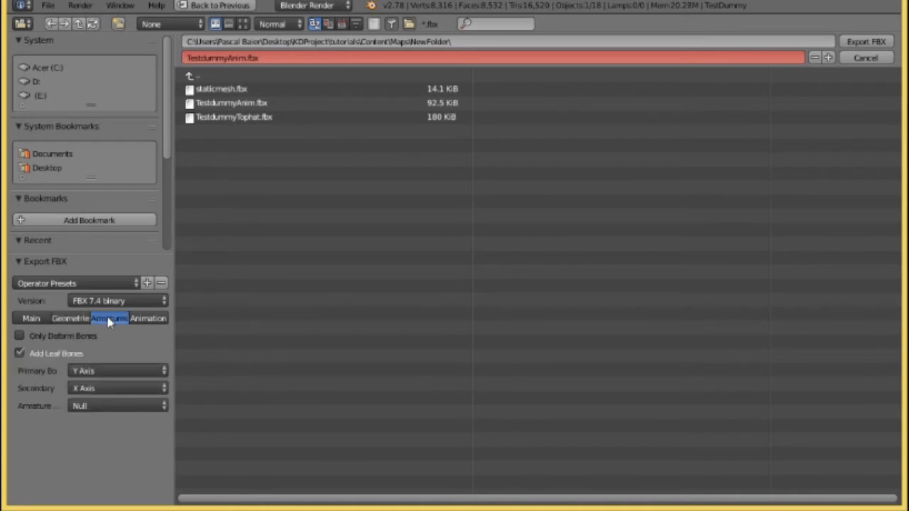
click(159, 320)
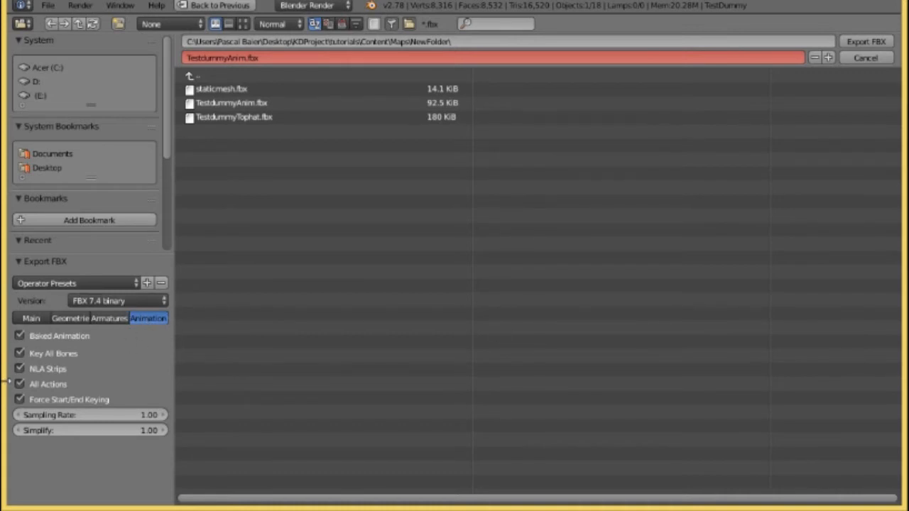
click(31, 318)
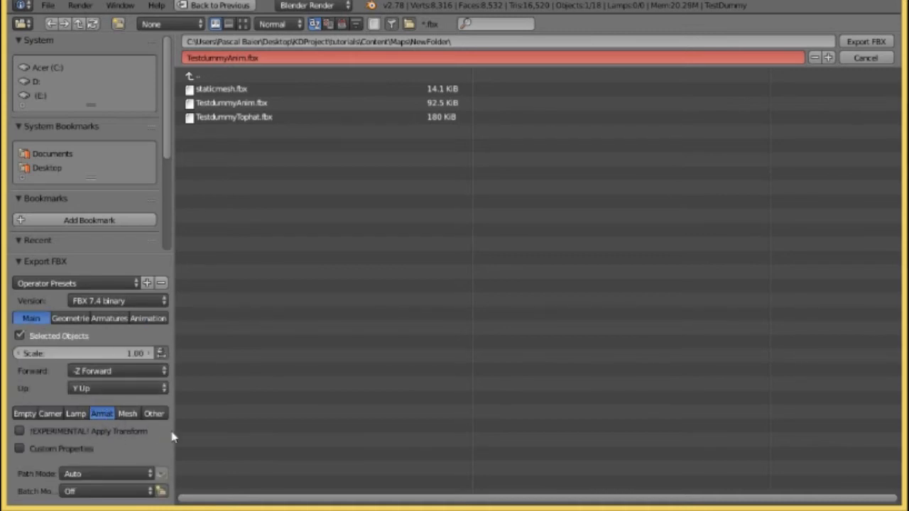
click(149, 319)
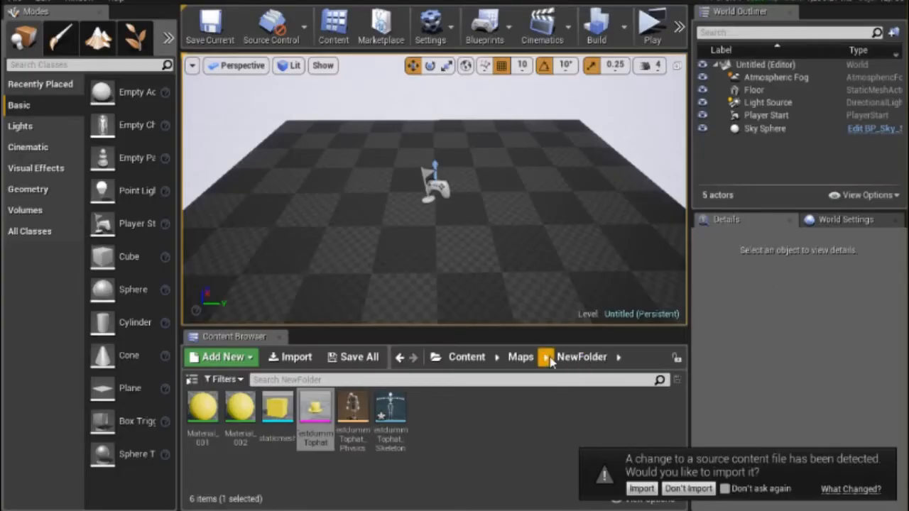
In Unreal Engine, accept importing the changed TestdummyAnim source file, expand the advanced animation options and view the available skeletons.
click(644, 490)
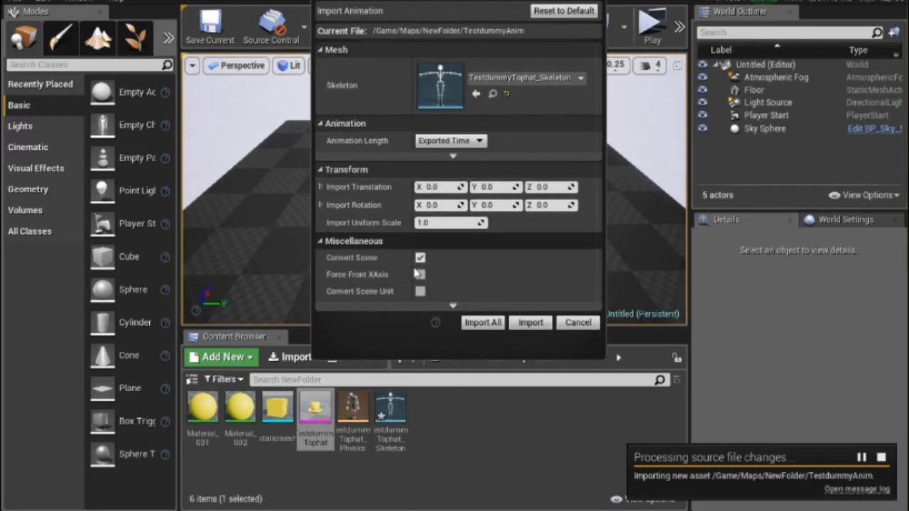
click(474, 152)
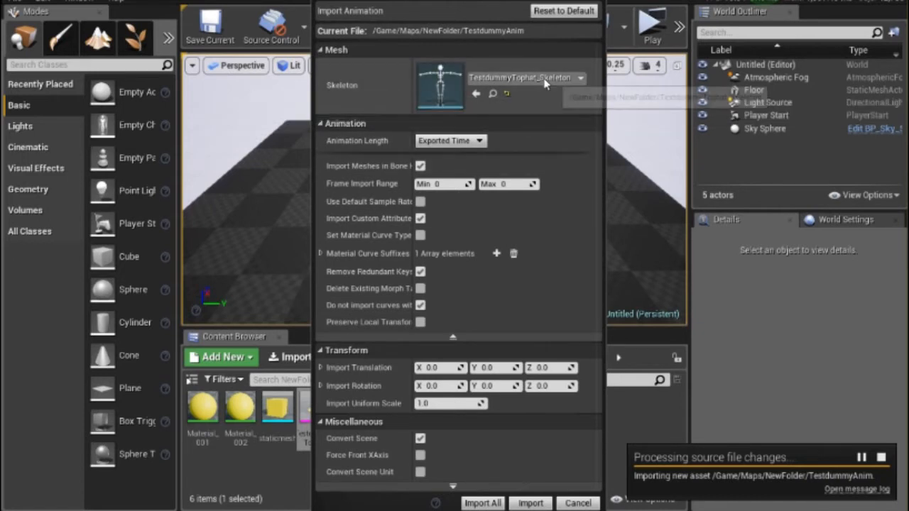
click(581, 78)
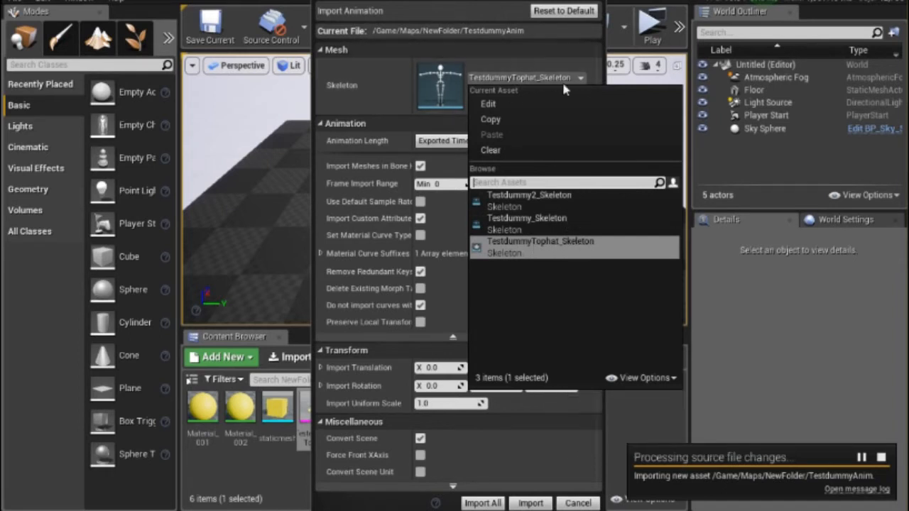
click(559, 62)
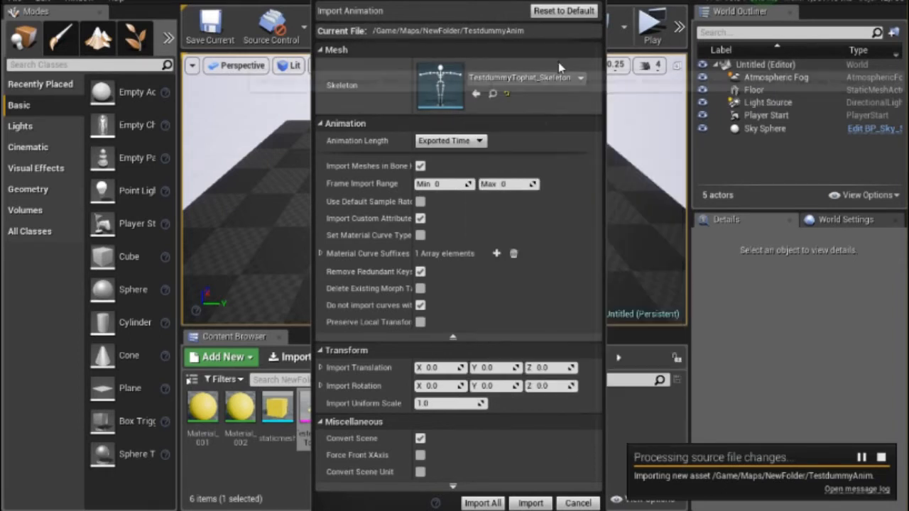
Reset the skeleton for the TestdummyAnim import and assign Testdummy_Skeleton instead.
click(507, 93)
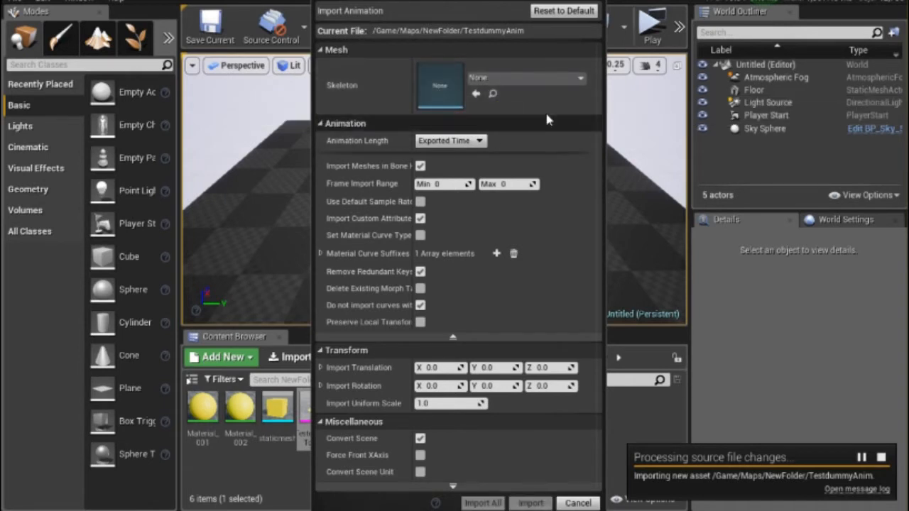
click(526, 77)
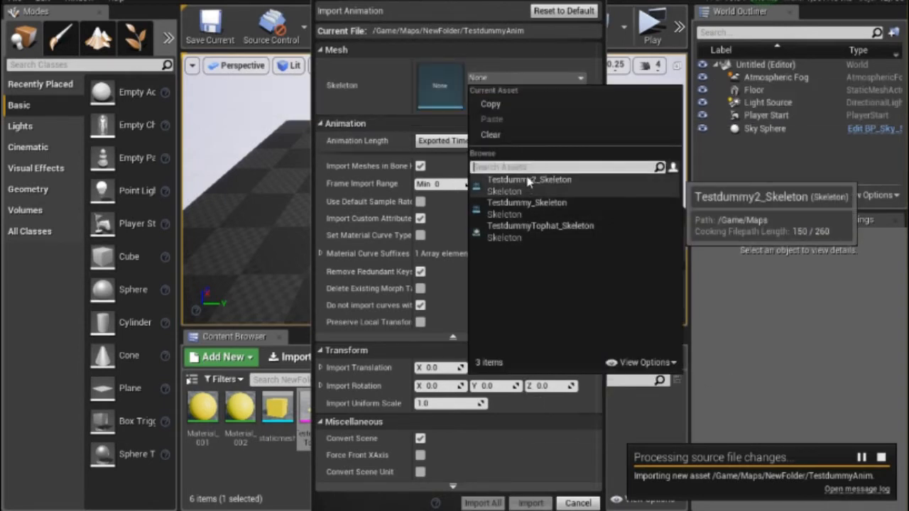
click(530, 207)
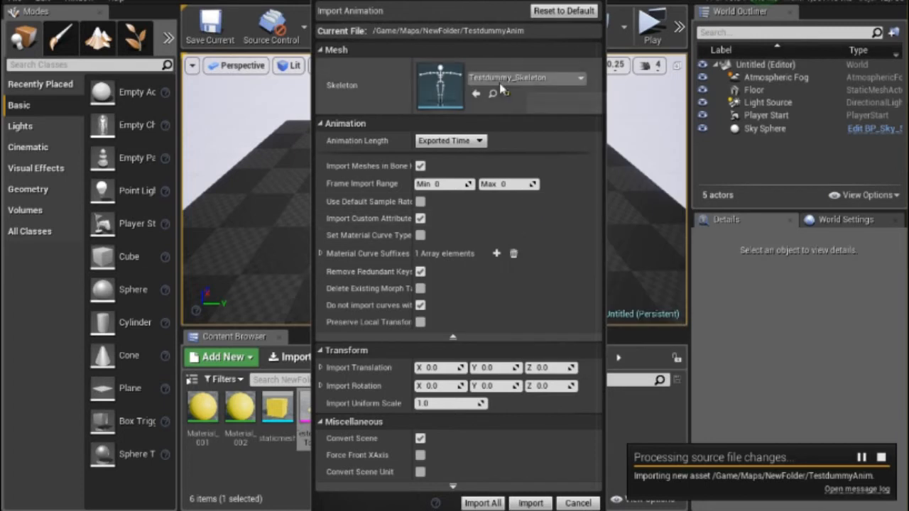
Assign TestdummyTophat_Skeleton to the TestdummyAnim import, expand the material curve suffixes and import all animations.
click(504, 79)
click(529, 242)
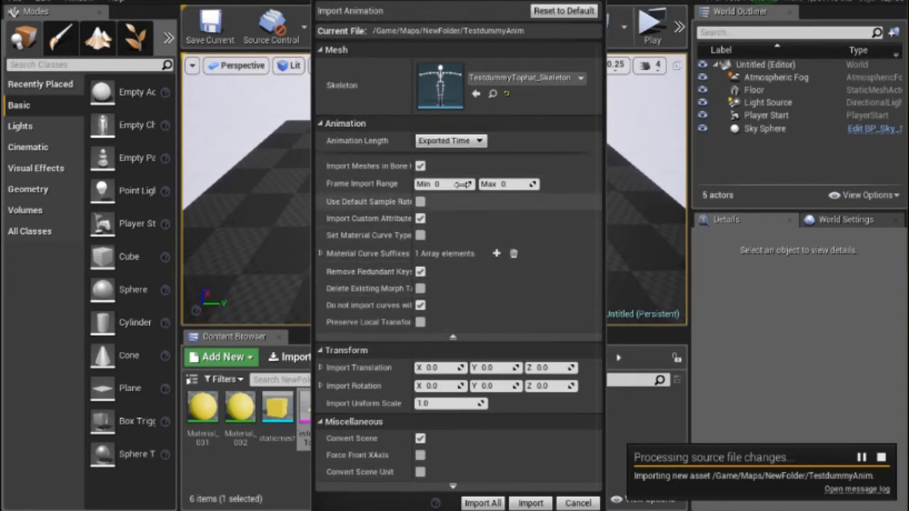
click(321, 253)
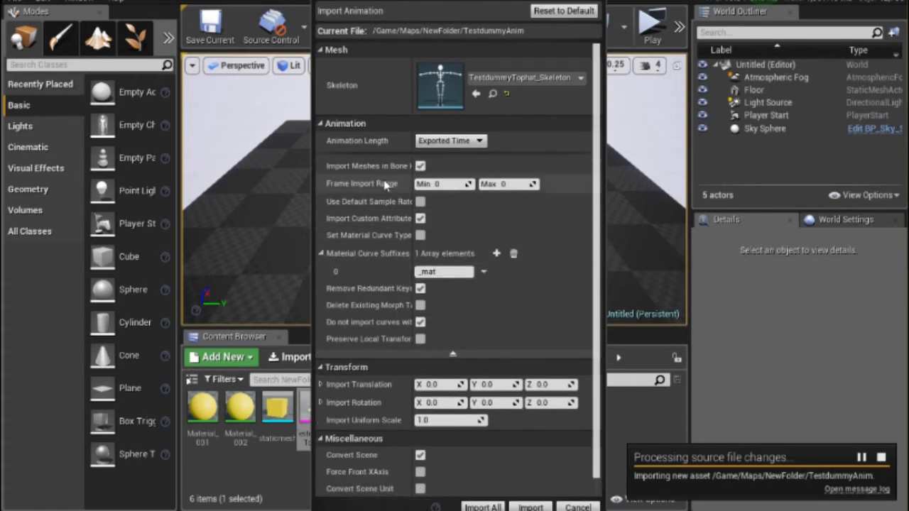
scroll(375, 263, down, 1)
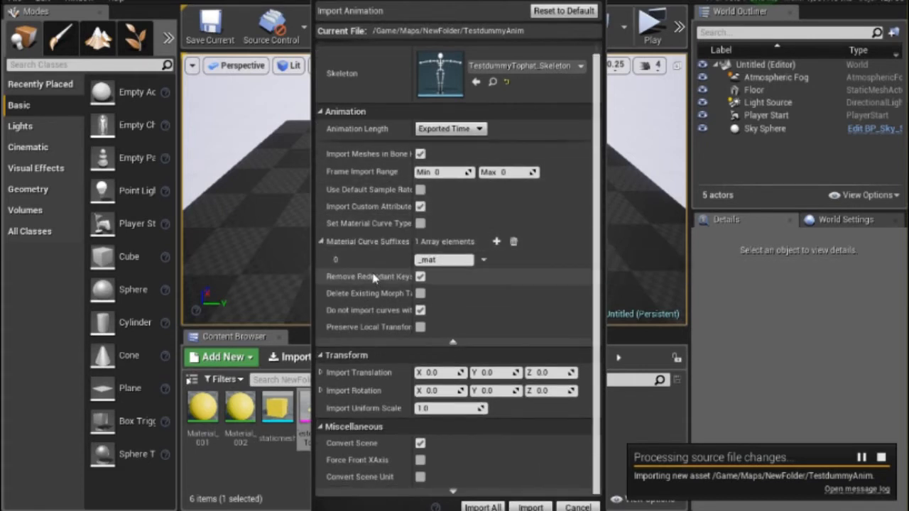
click(483, 508)
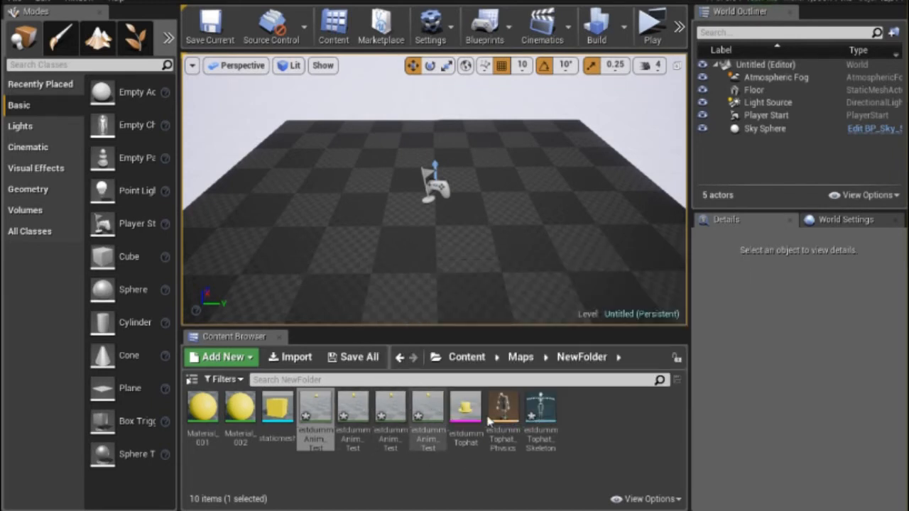
Open the first imported TestdummyAnim animation in its editor window and check the available preview meshes.
double_click(316, 423)
mouse_move(904, 206)
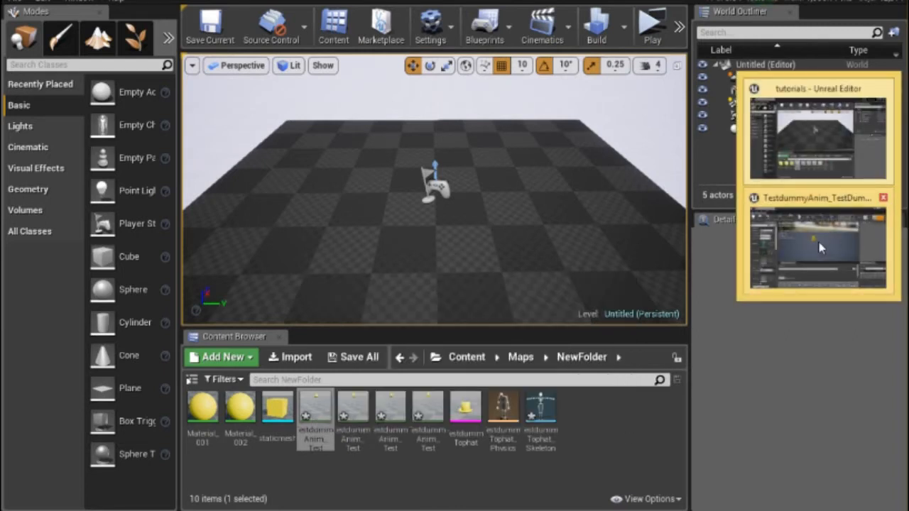
click(820, 247)
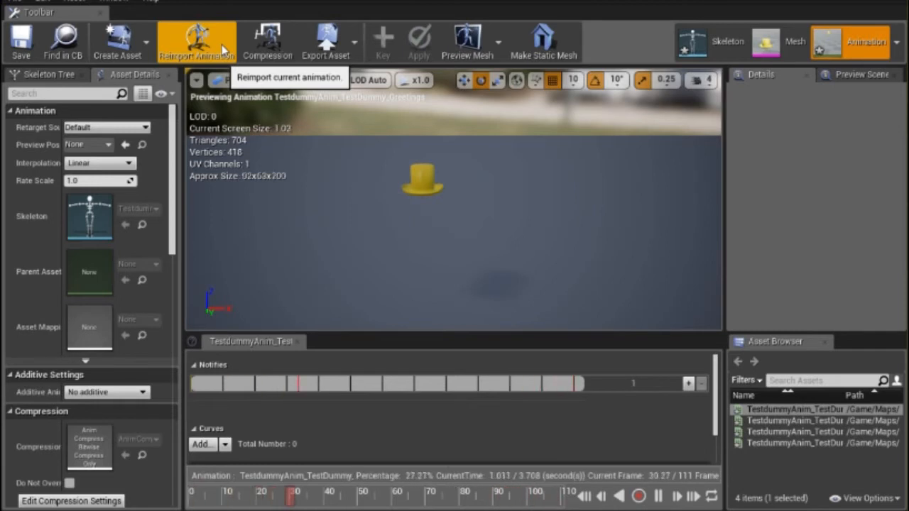
click(499, 45)
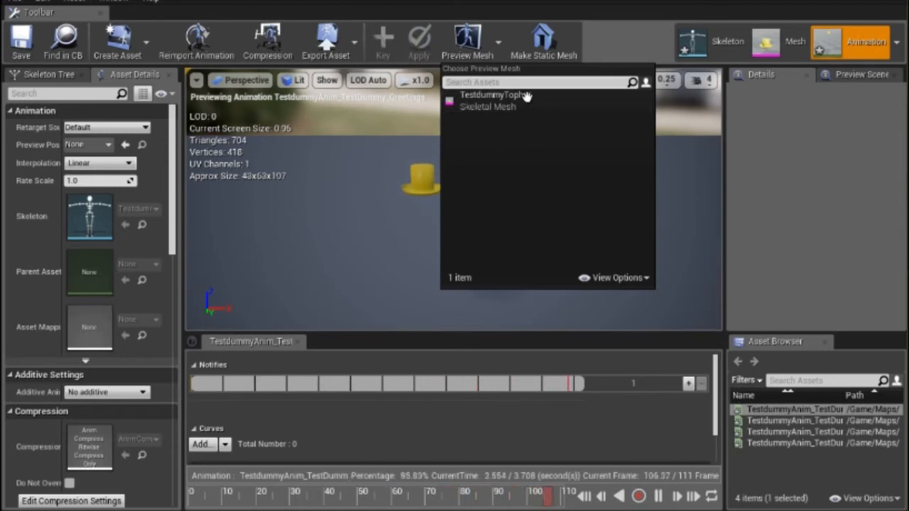
click(503, 38)
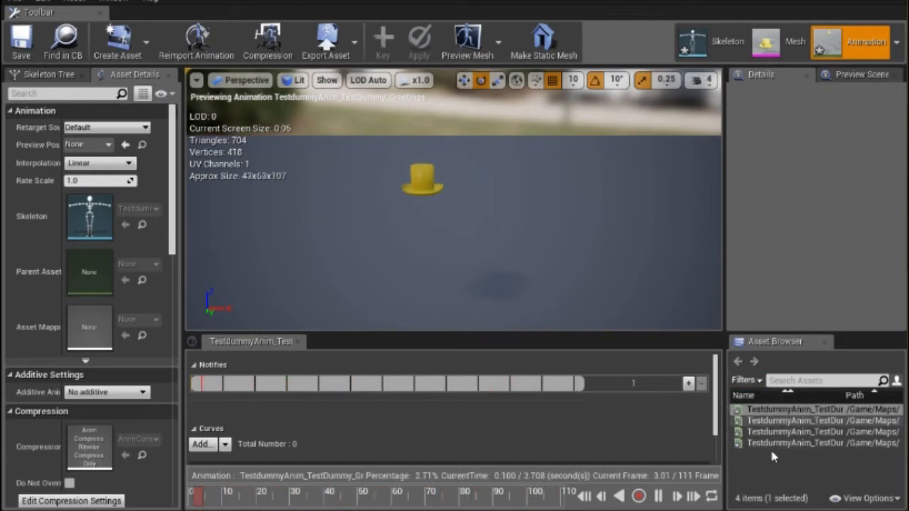
Preview the IdleTest, IdleToWalktest and WalkTest animations, and return to the Greetings animation.
mouse_move(754, 432)
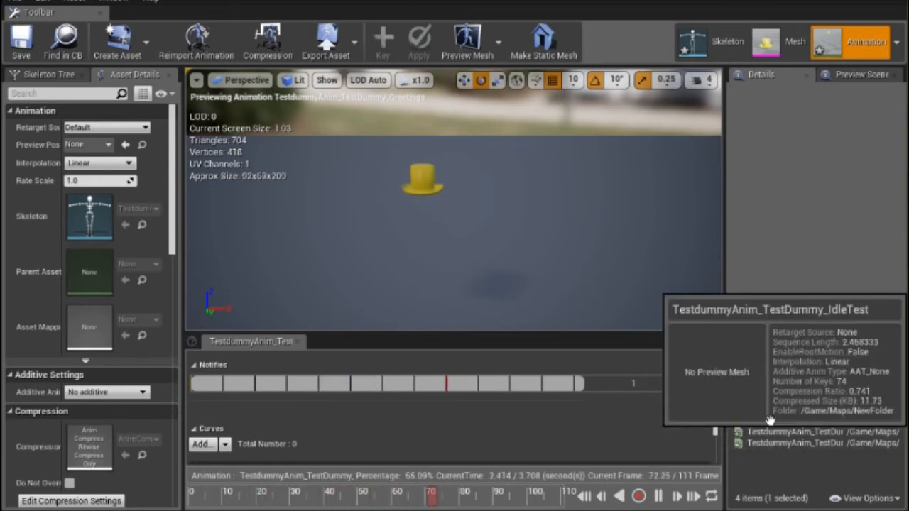
click(771, 420)
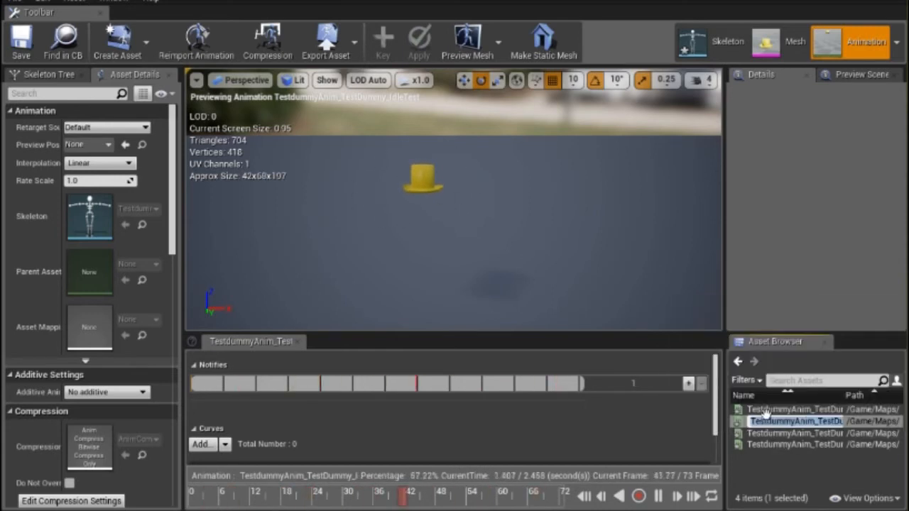
double_click(760, 436)
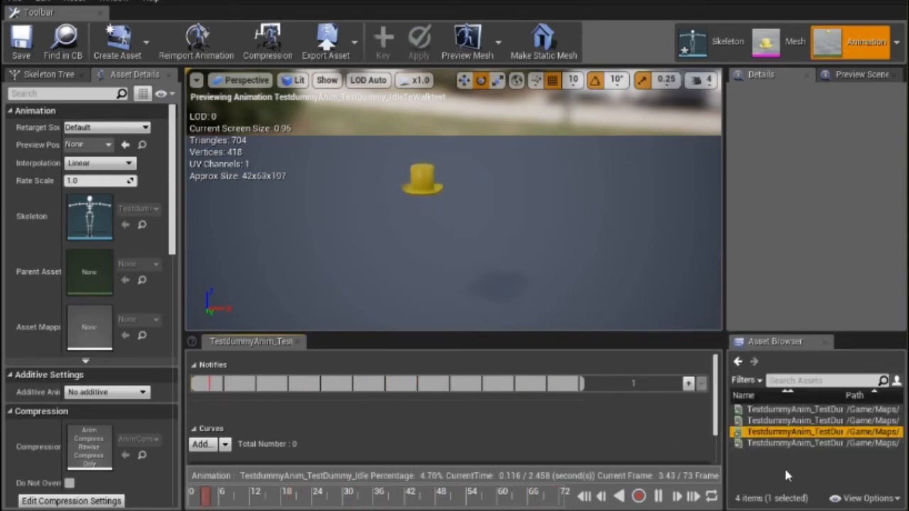
mouse_move(785, 444)
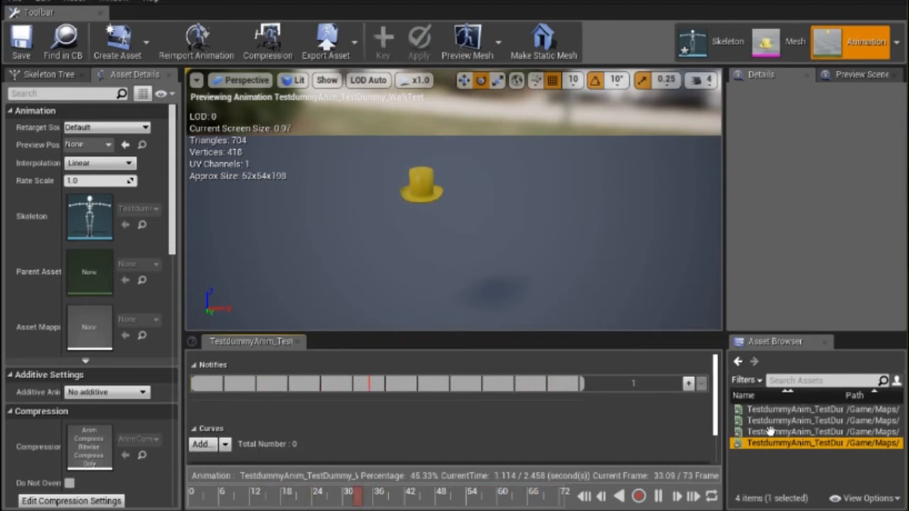
mouse_move(775, 421)
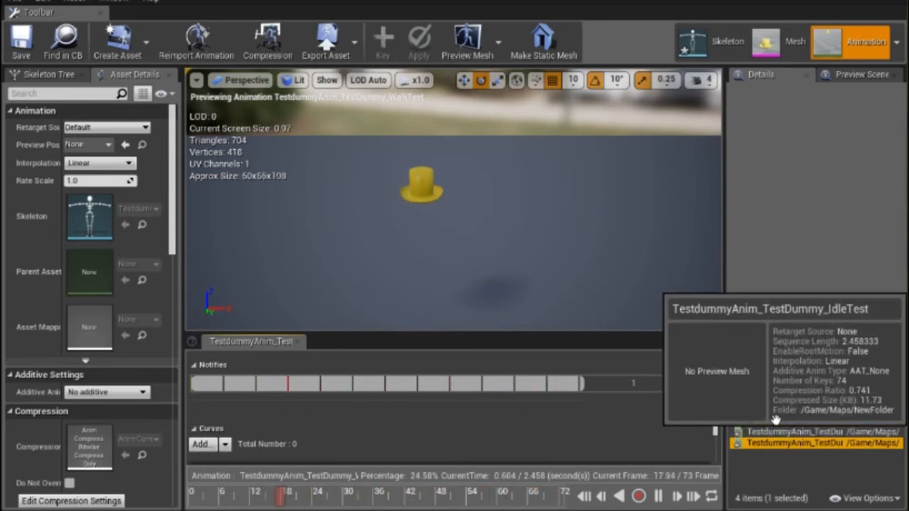
double_click(779, 412)
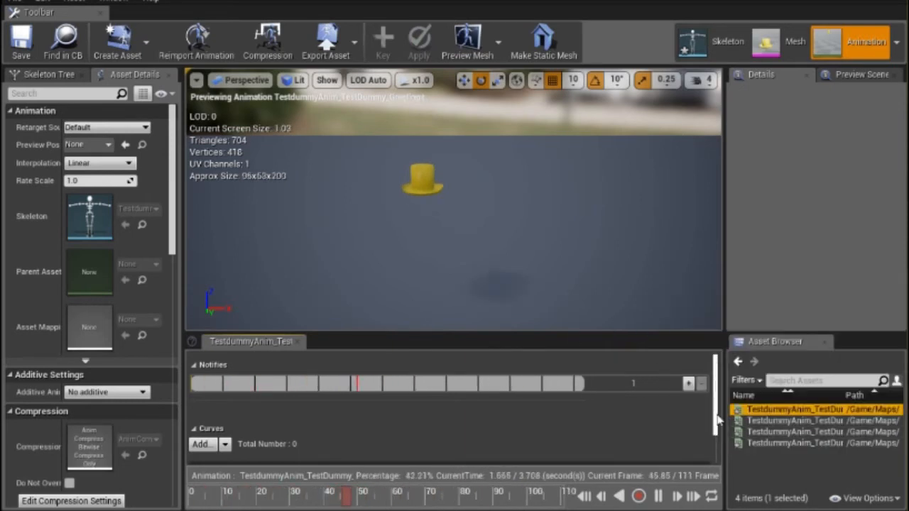
Add the existing greeting variable curve to the Greetings animation and expand its curve graph.
scroll(718, 421, down, 2)
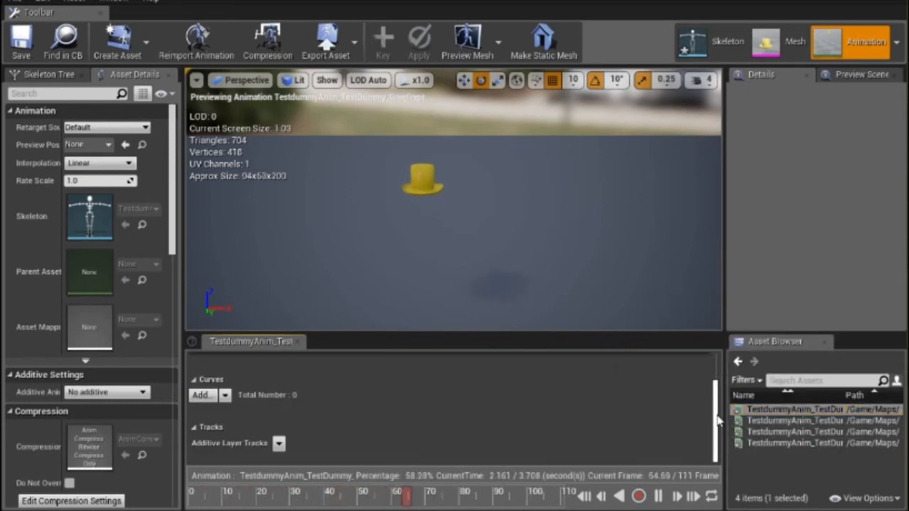
click(206, 399)
mouse_move(248, 450)
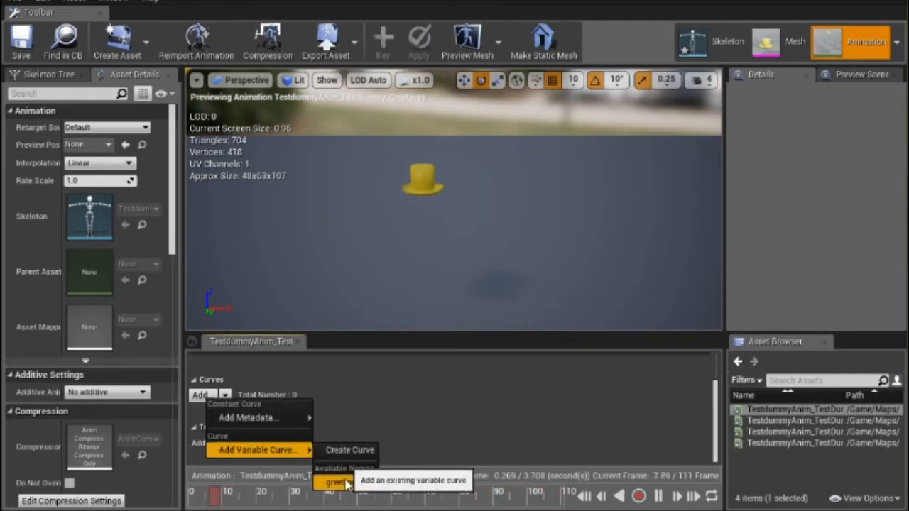
click(340, 483)
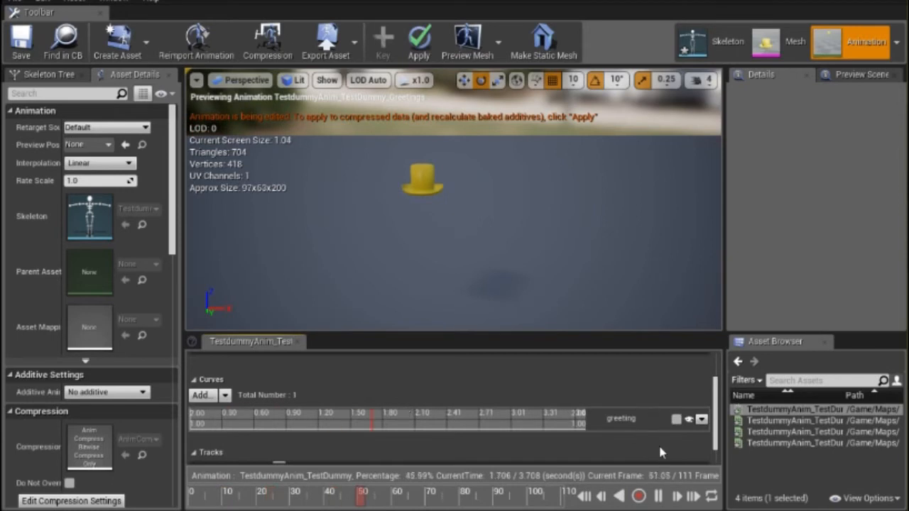
click(676, 419)
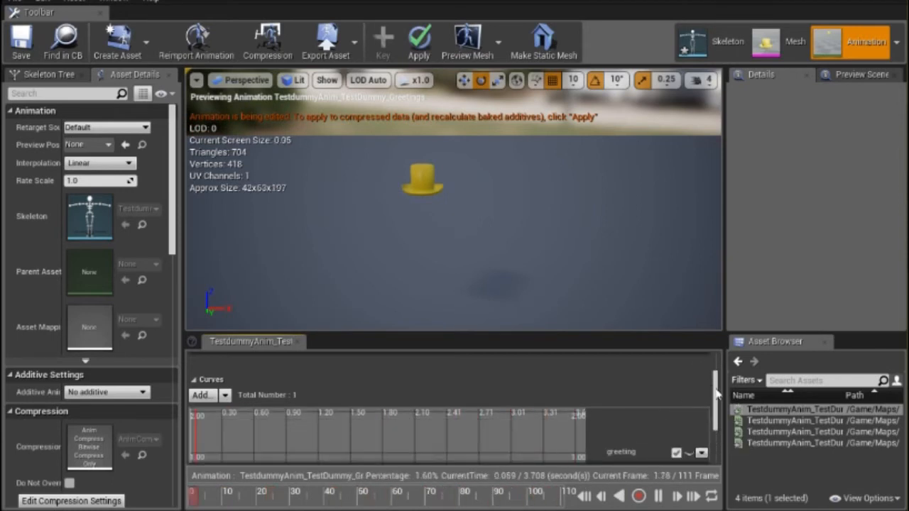
Key the greeting curve at about 0 at the start, 1 near the middle and 0 near the end, and save the animation.
scroll(711, 388, down, 2)
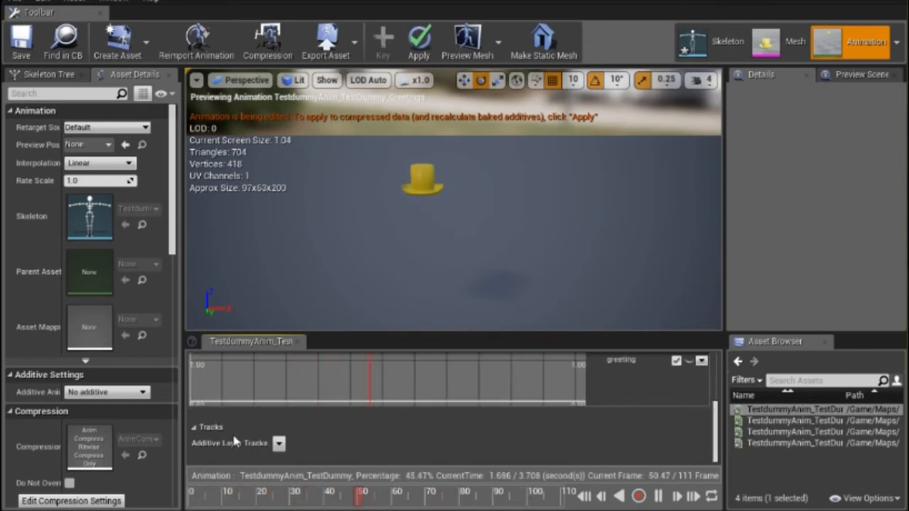
right_click(194, 406)
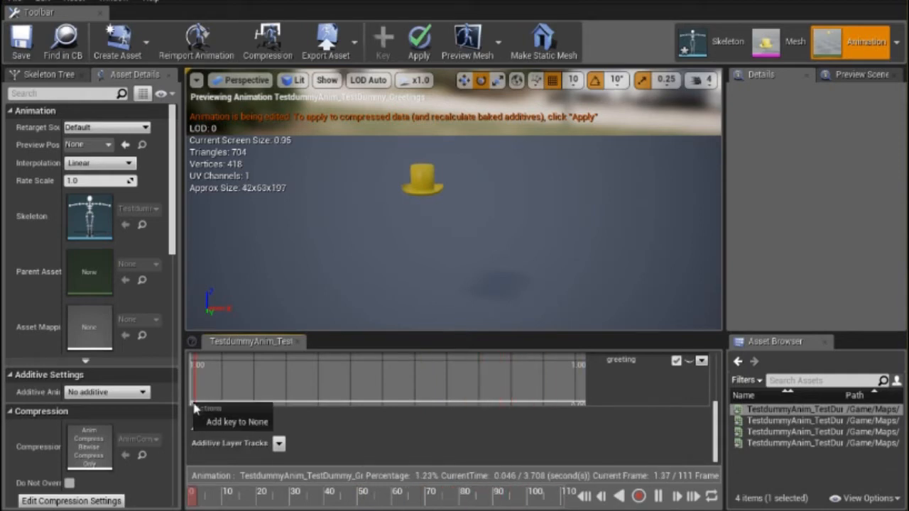
click(237, 422)
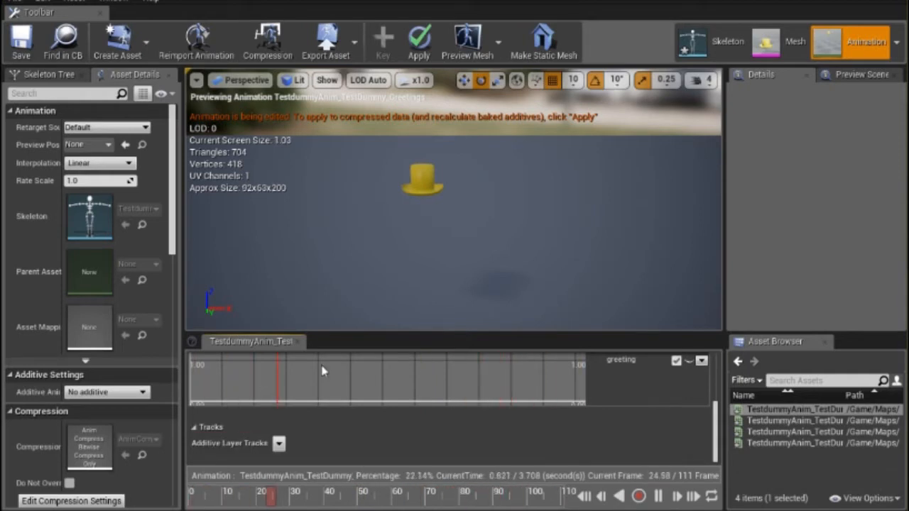
right_click(380, 365)
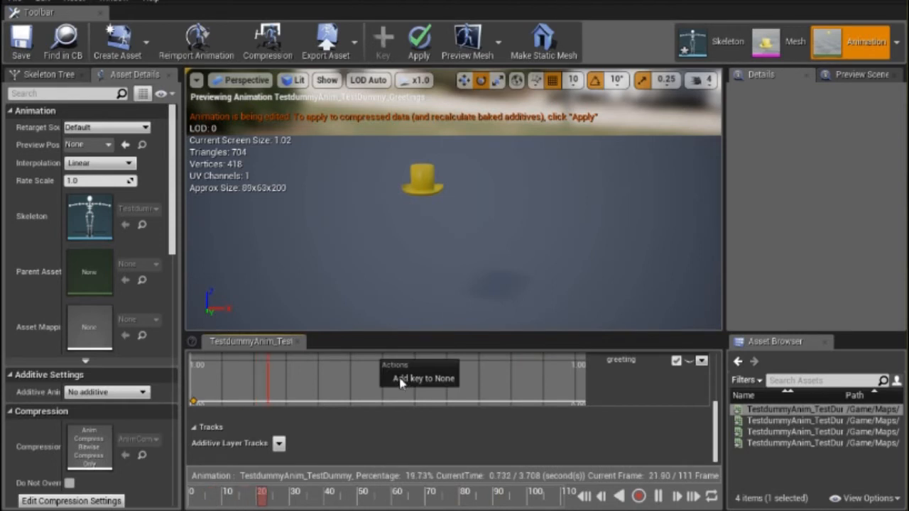
click(421, 379)
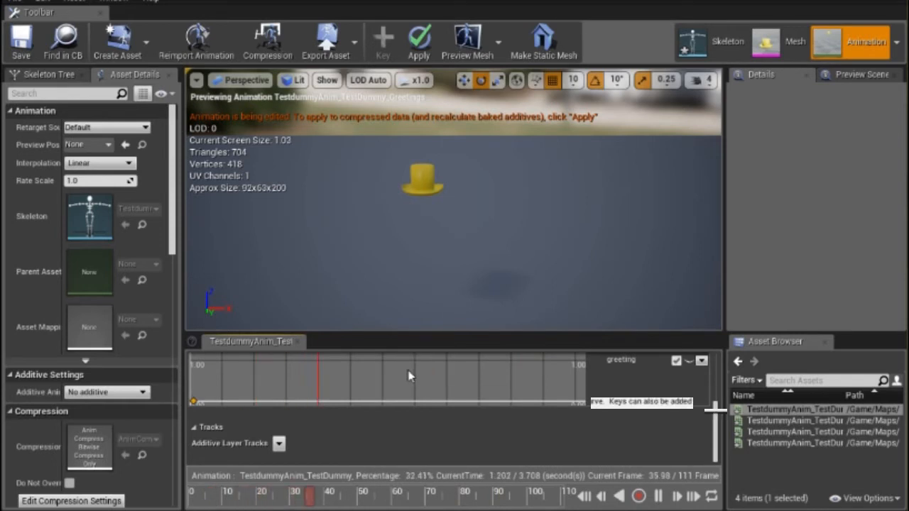
right_click(558, 406)
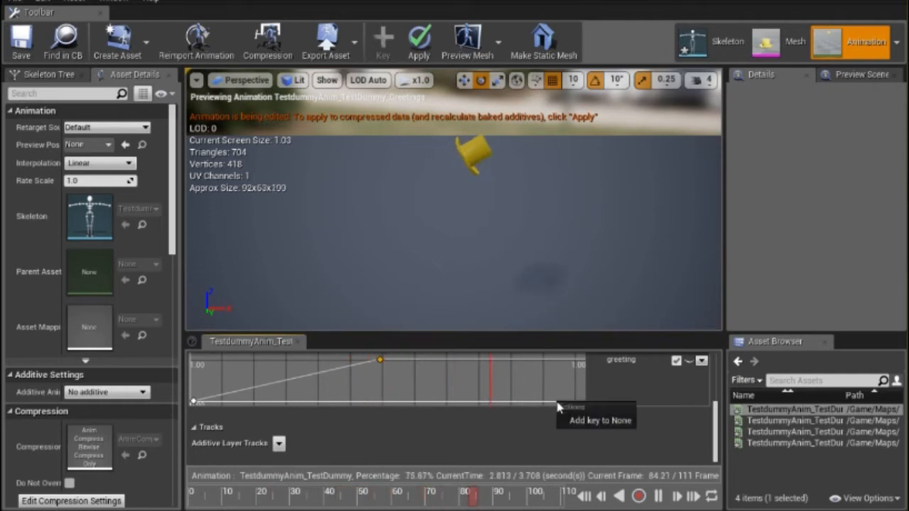
click(582, 421)
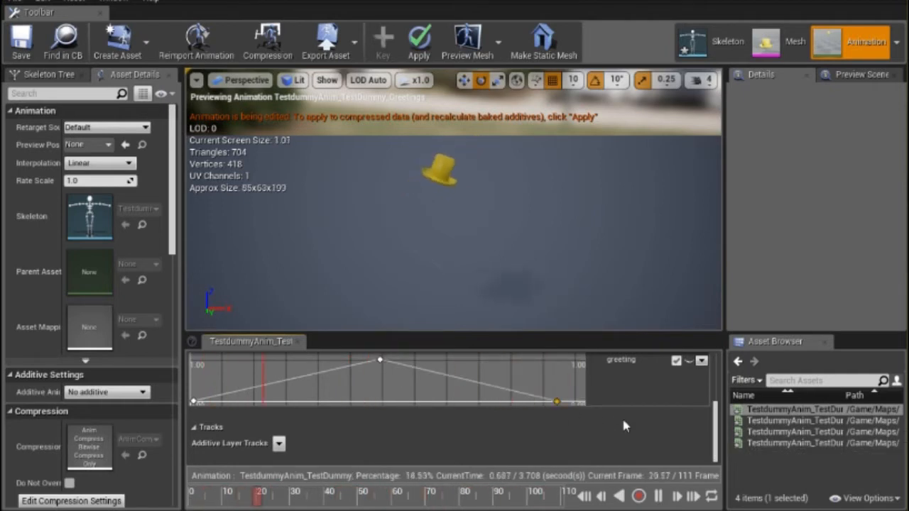
click(17, 39)
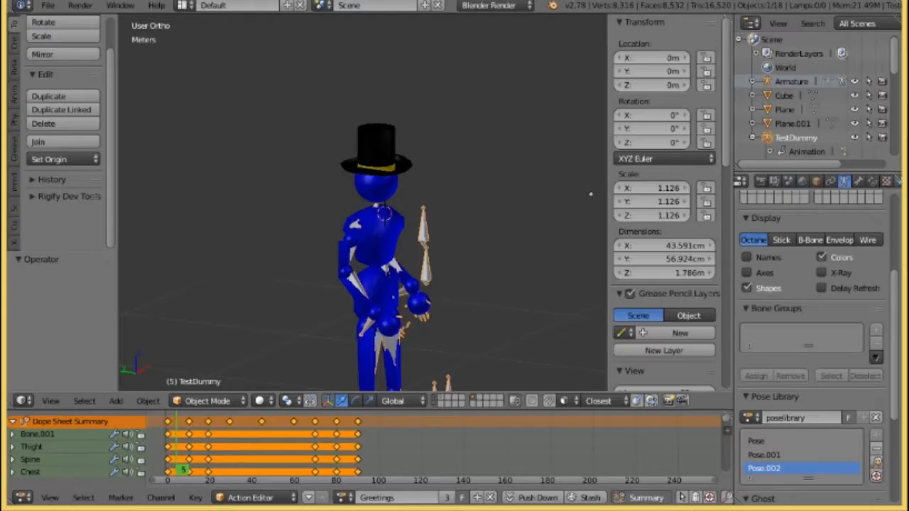
In Blender, select the dummy's head sphere together with the TestDummy armature and inspect them from several angles.
middle_drag(324, 255, 360, 184)
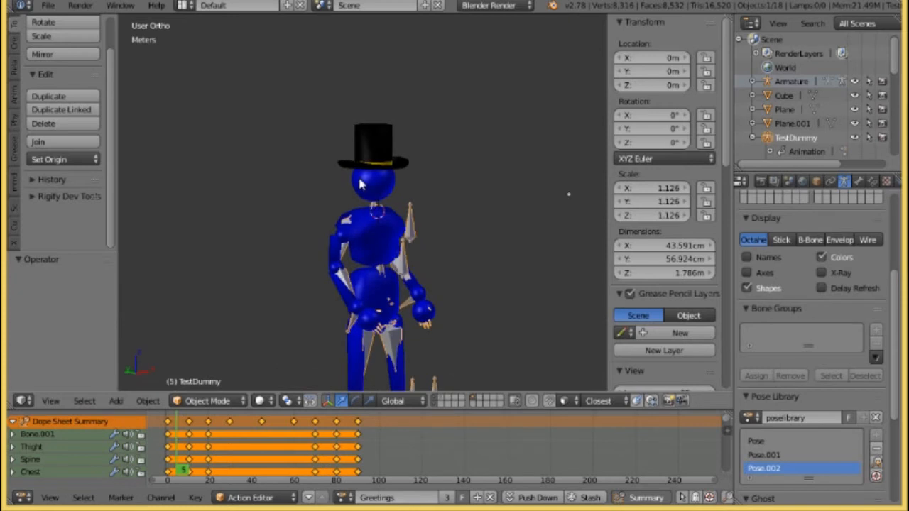
right_click(360, 184)
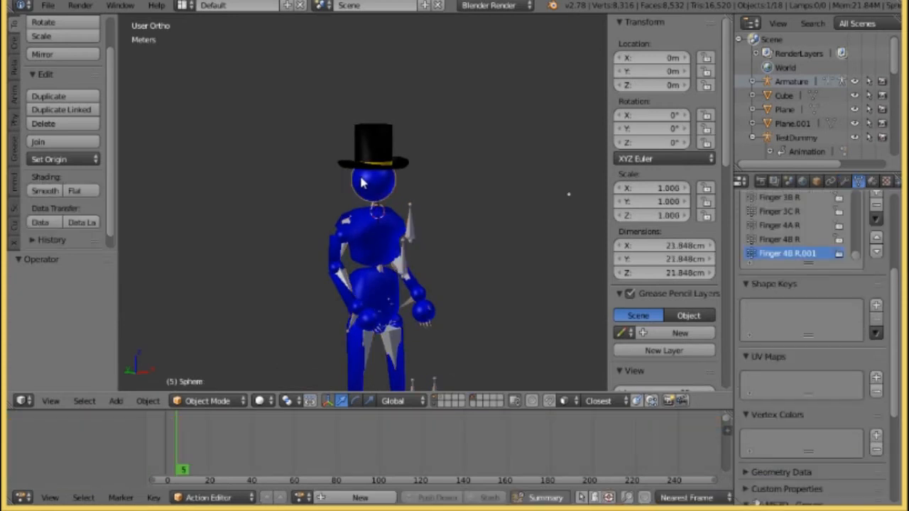
shift+right_click(415, 213)
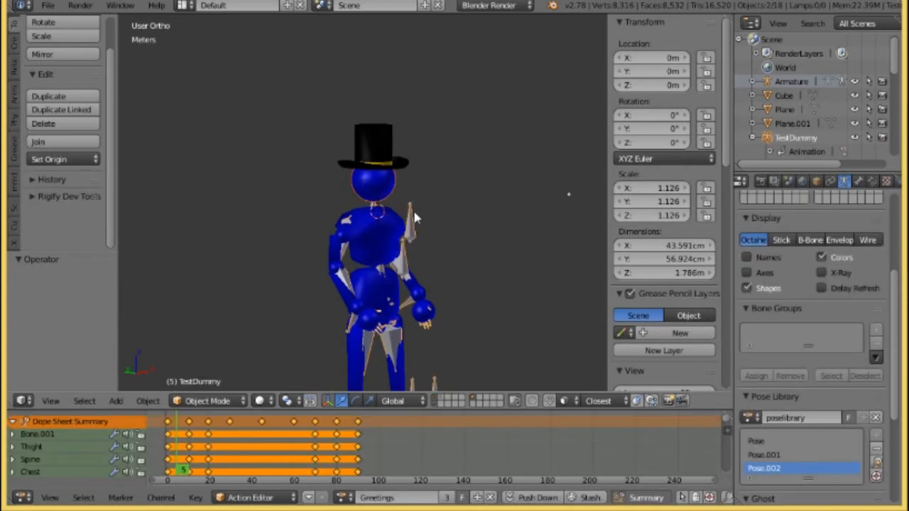
middle_drag(364, 210, 410, 200)
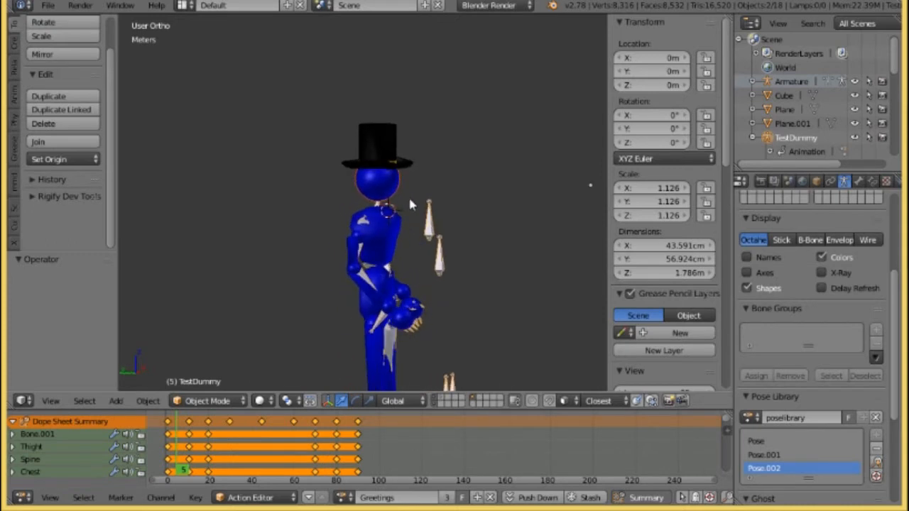
middle_drag(497, 185, 431, 197)
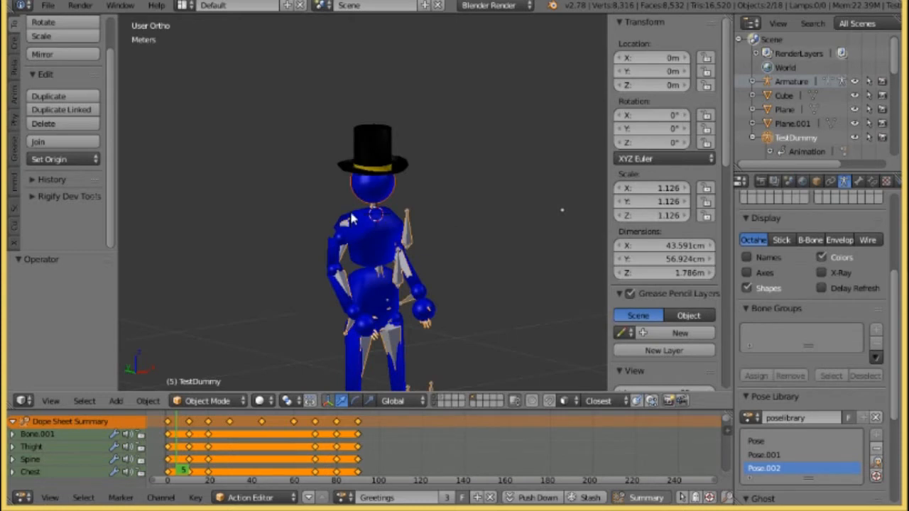
middle_drag(476, 249, 361, 150)
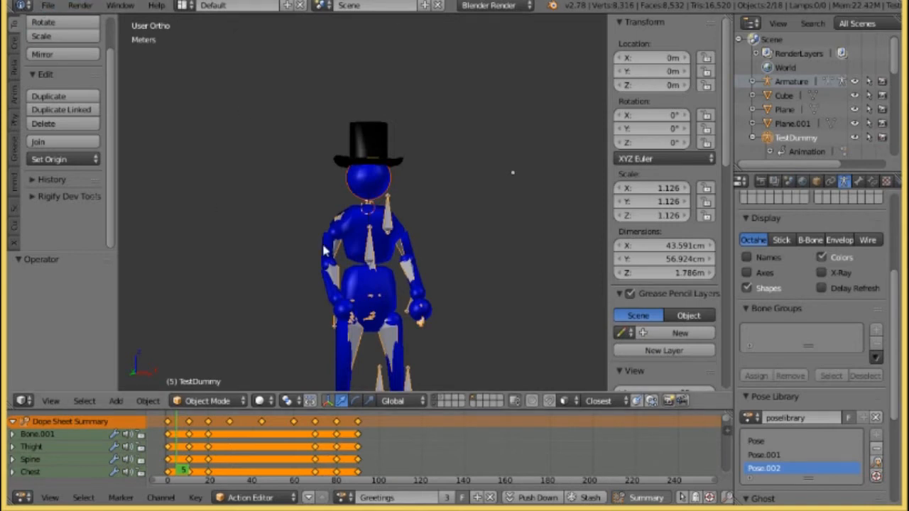
middle_drag(305, 190, 327, 200)
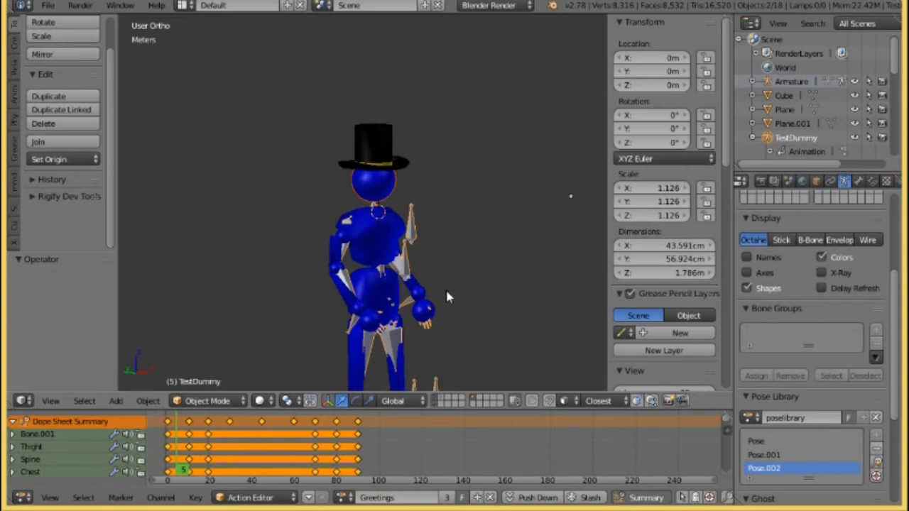
Start an FBX export of the scene and name the file TestdummyAall.fbx.
click(46, 7)
mouse_move(89, 277)
click(45, 6)
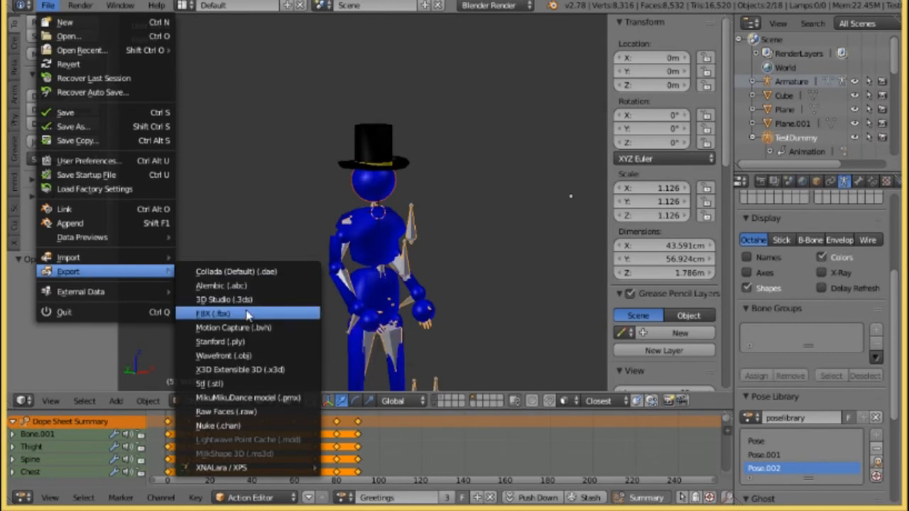
click(248, 314)
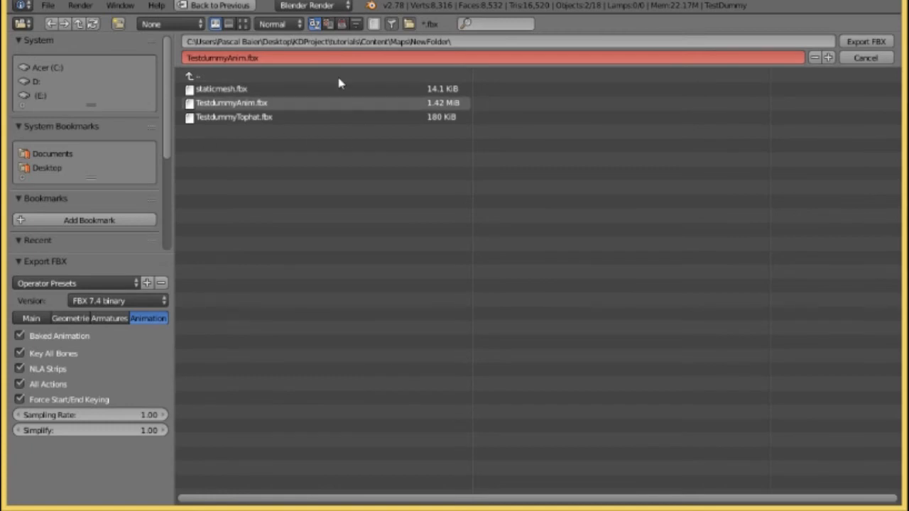
click(227, 58)
click(246, 57)
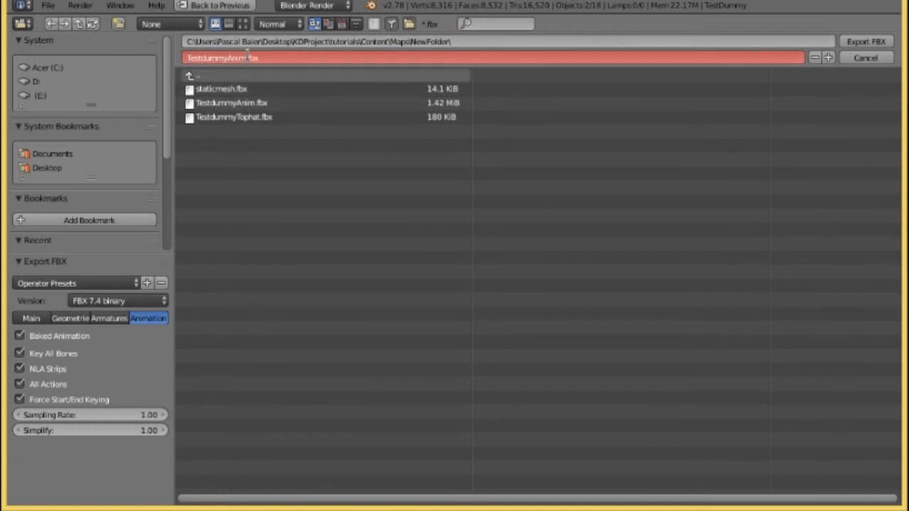
key(BackSpace)
key(Return)
Load the Animation export preset and limit the export to selected objects of the armature and mesh types.
click(57, 285)
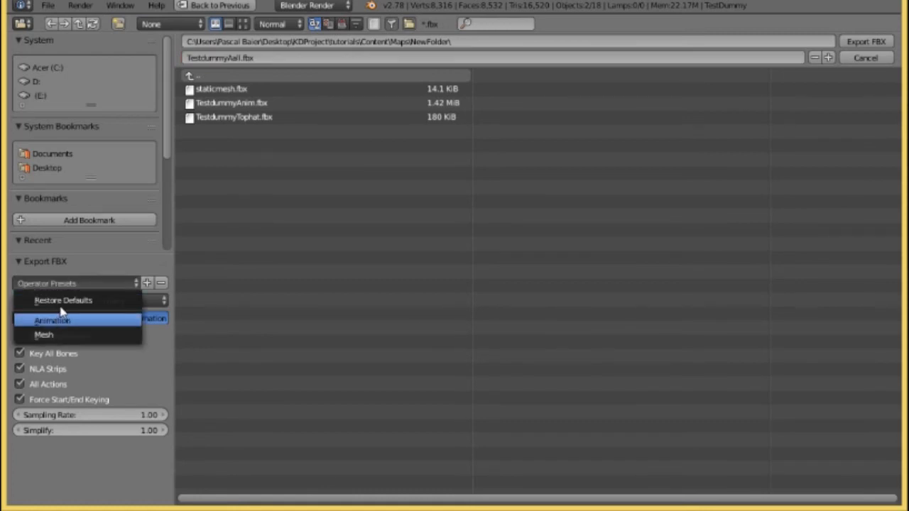
click(60, 319)
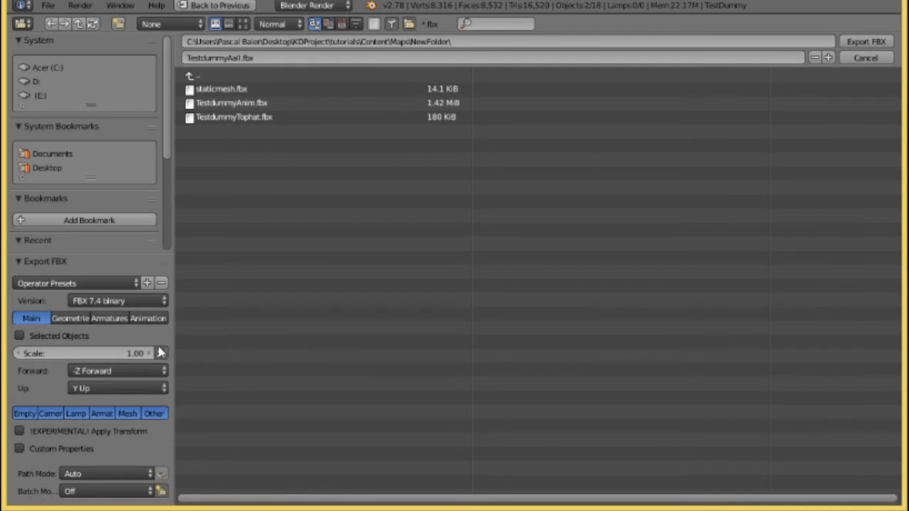
click(20, 336)
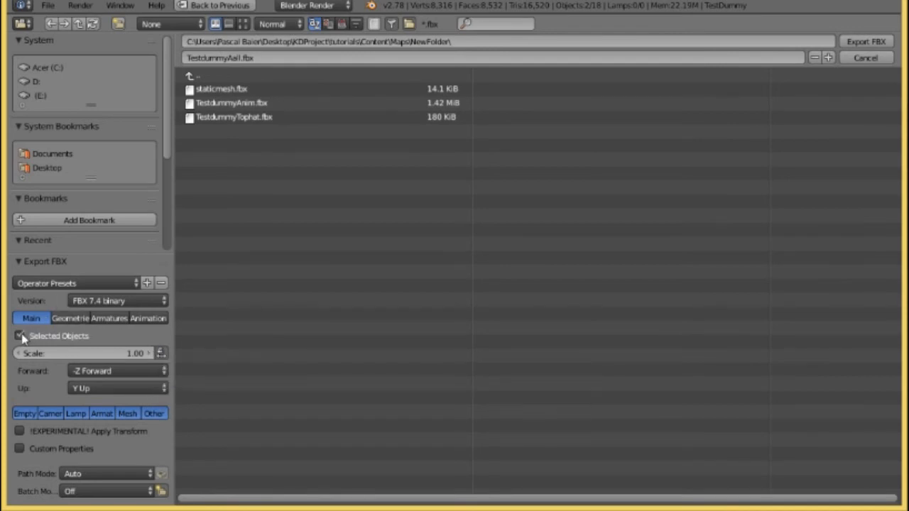
click(103, 414)
shift+click(127, 415)
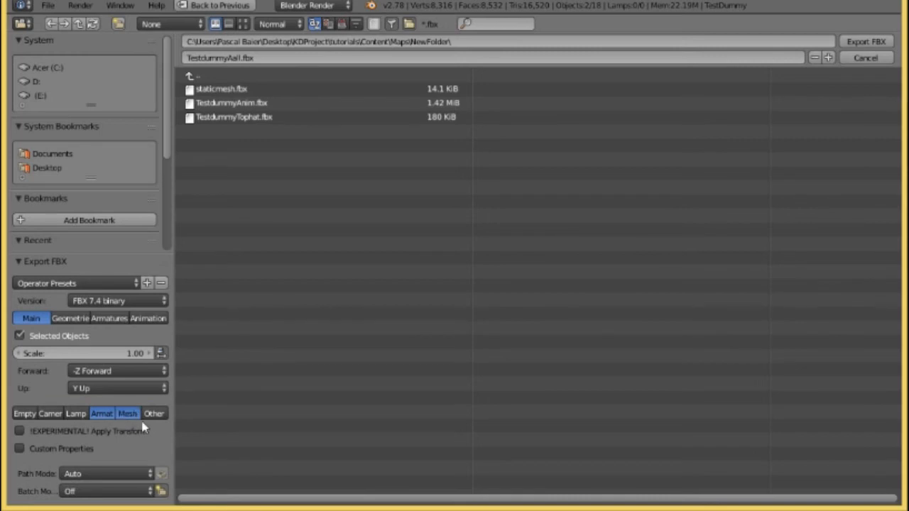
shift+click(153, 414)
Turn off Apply Modifiers, check the armature and animation export options, and export the FBX.
click(77, 319)
click(17, 338)
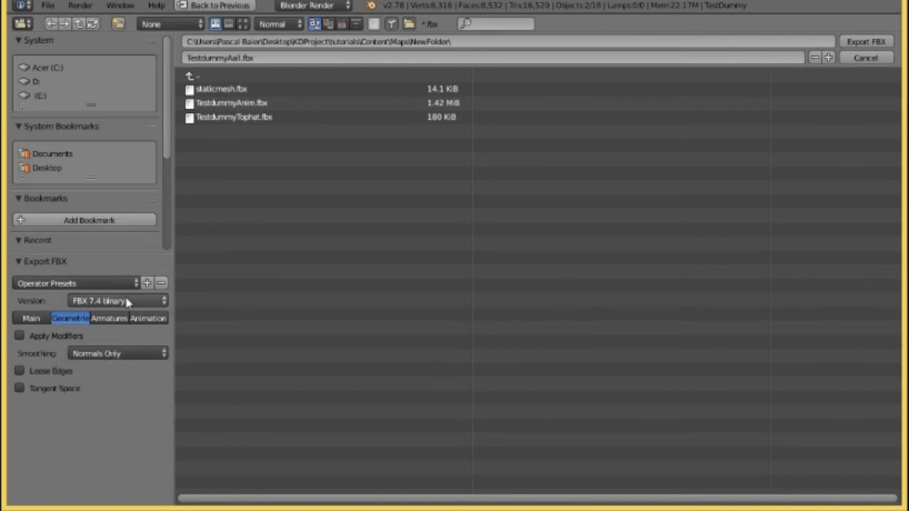
click(139, 320)
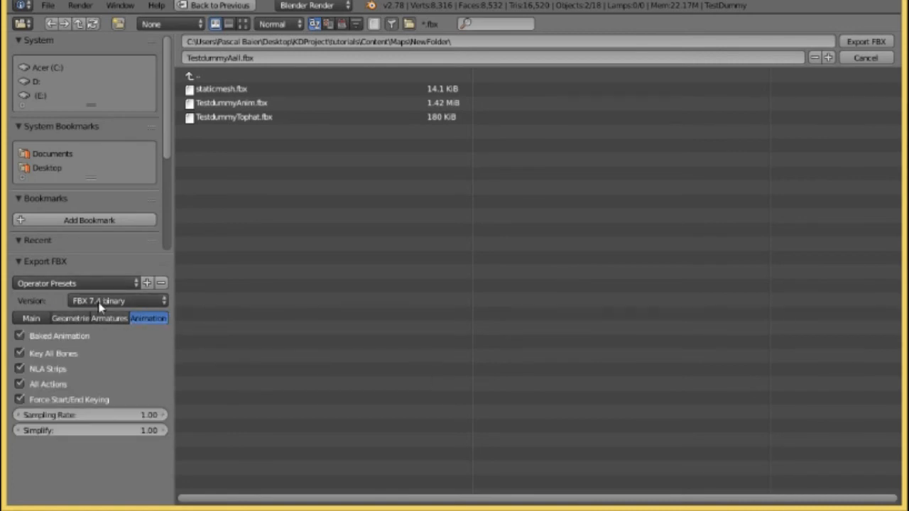
click(110, 319)
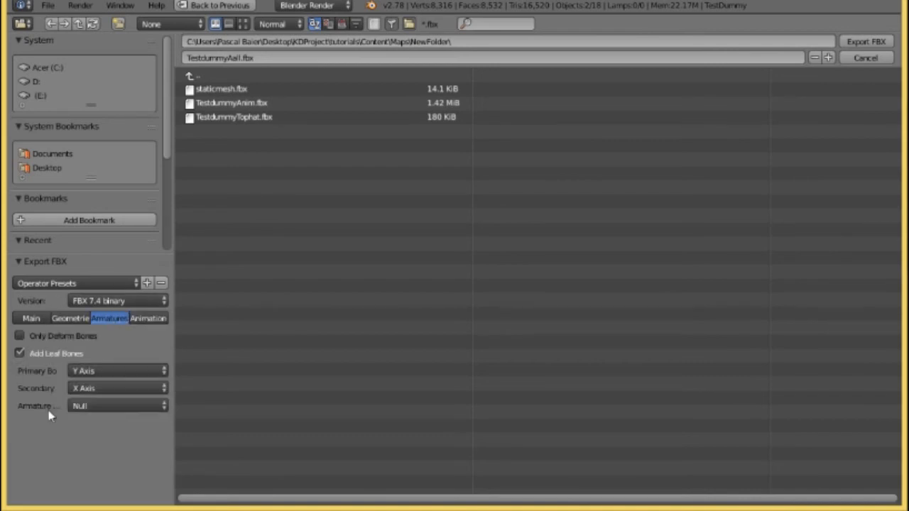
click(140, 320)
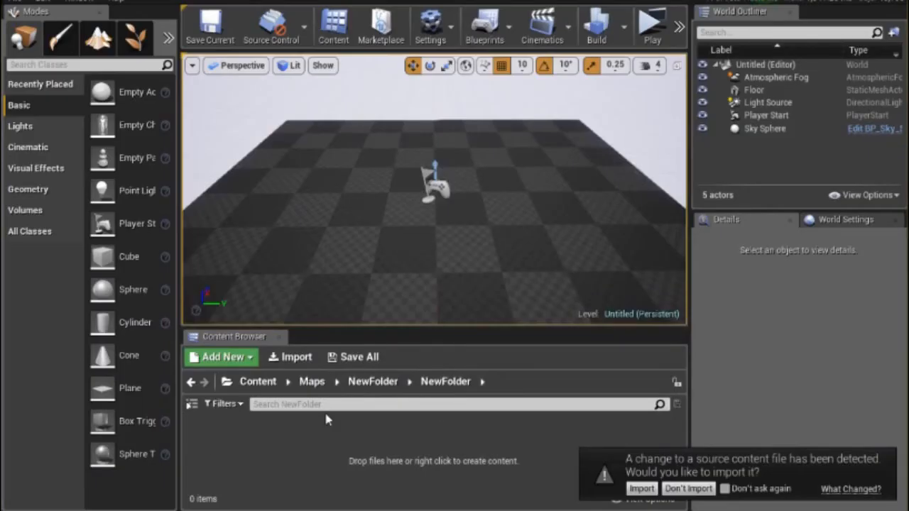
In Unreal Engine, start importing the detected TestdummyAall source file and reset its Skeleton to None.
click(642, 489)
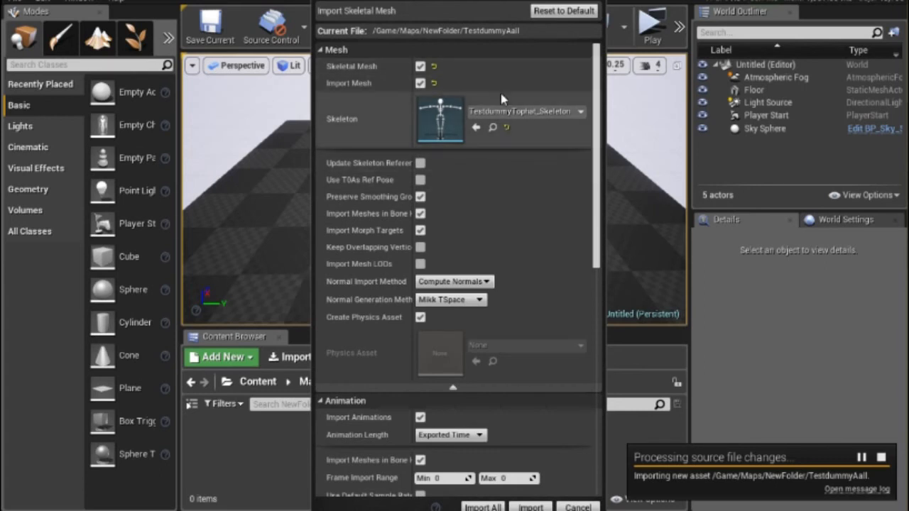
click(551, 111)
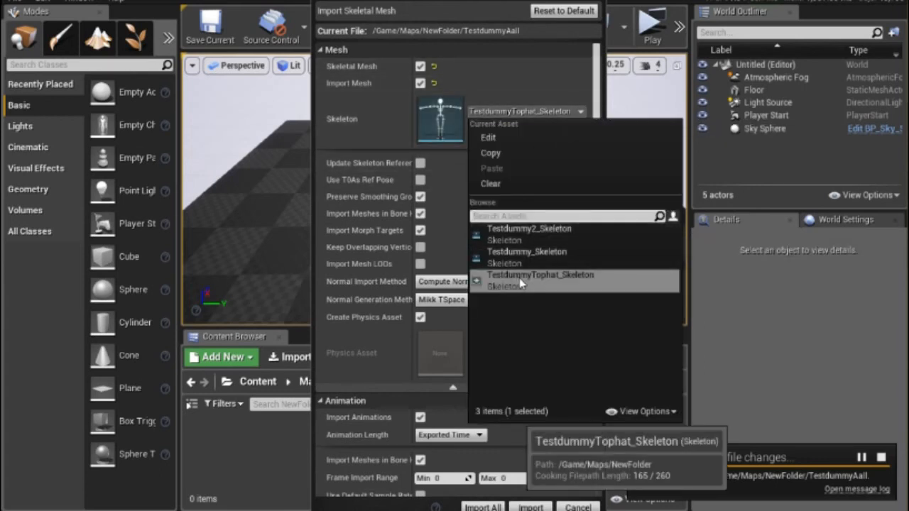
click(505, 70)
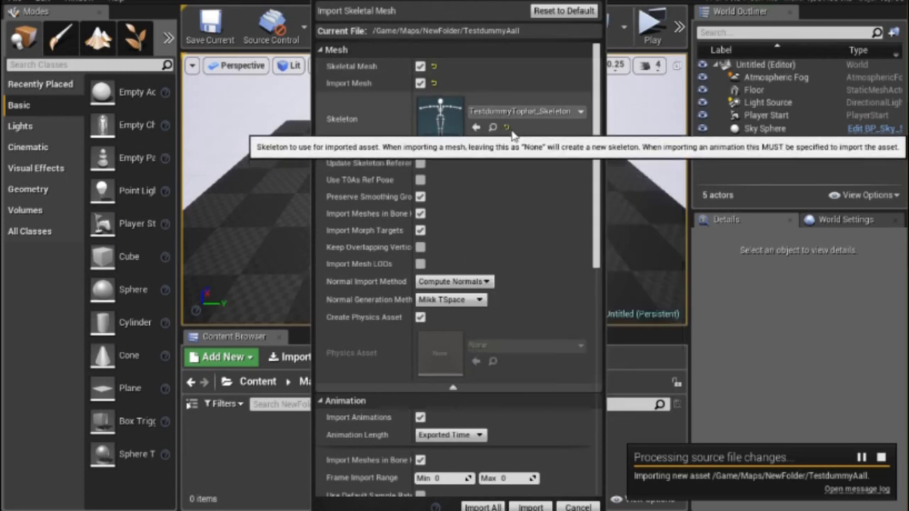
click(509, 128)
Turn off Create Physics Asset, browse the existing physics assets without choosing one, and turn the option back on.
scroll(451, 242, down, 2)
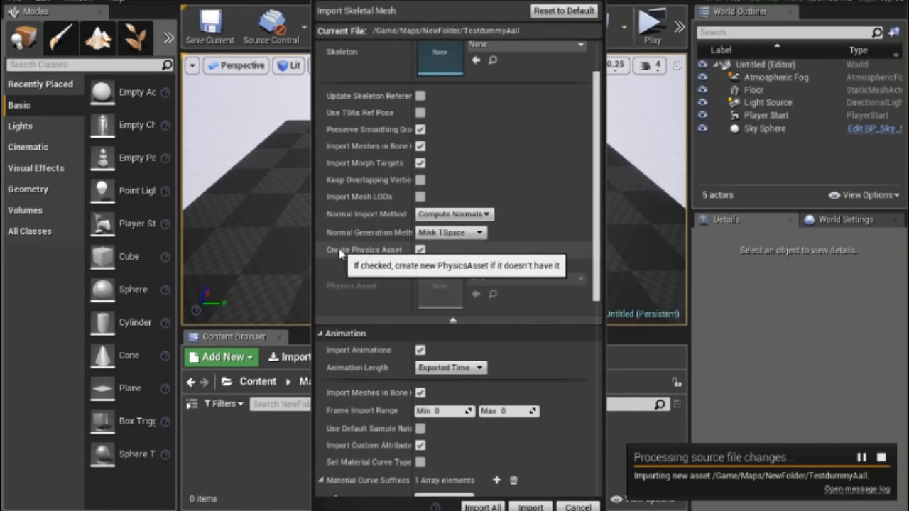
scroll(339, 254, up, 2)
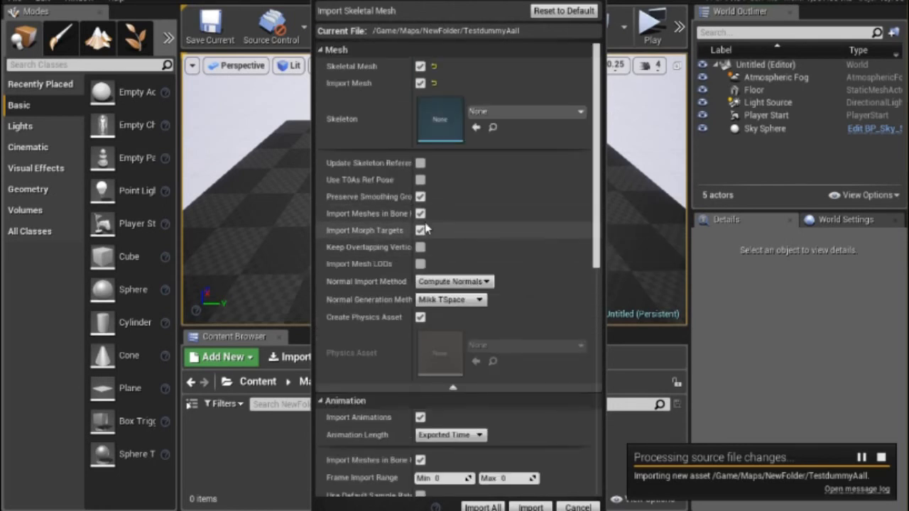
scroll(424, 230, down, 1)
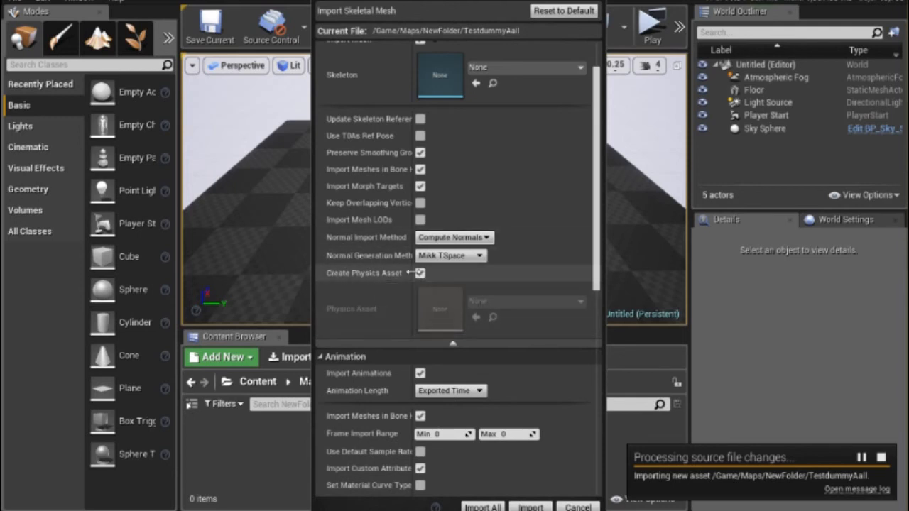
click(421, 272)
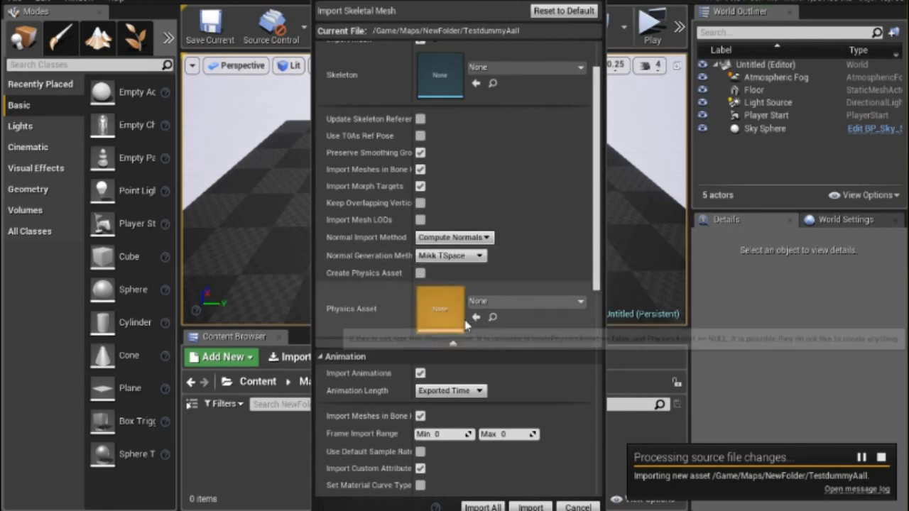
click(572, 301)
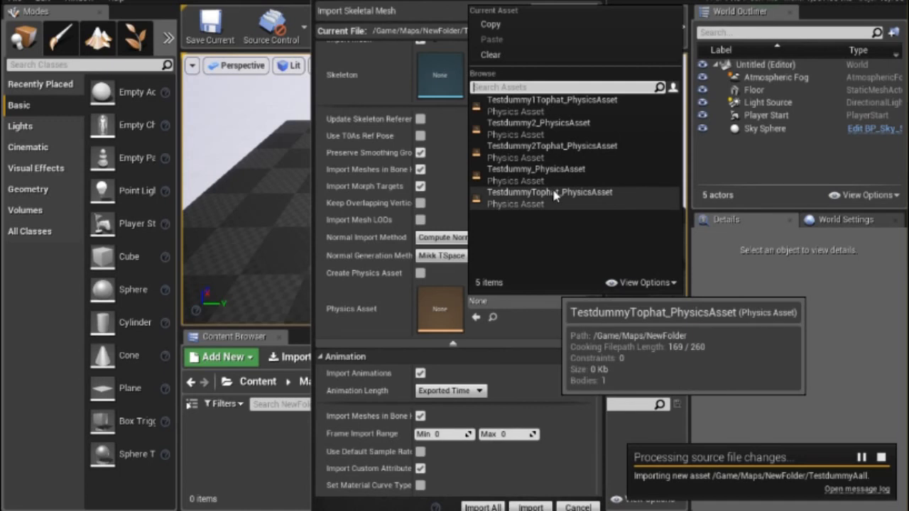
click(395, 286)
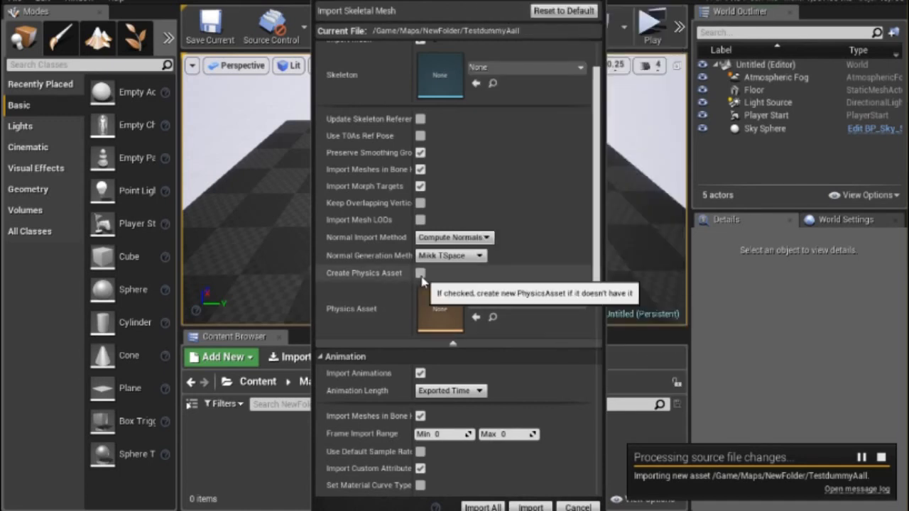
click(420, 272)
Review the remaining animation, transform and material options, import all files with these settings, and close the message log.
scroll(383, 291, down, 5)
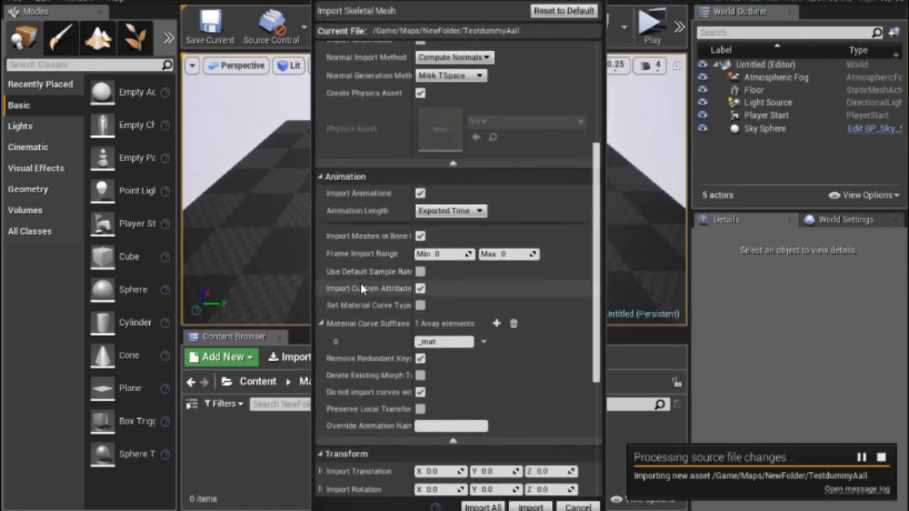
scroll(363, 289, down, 6)
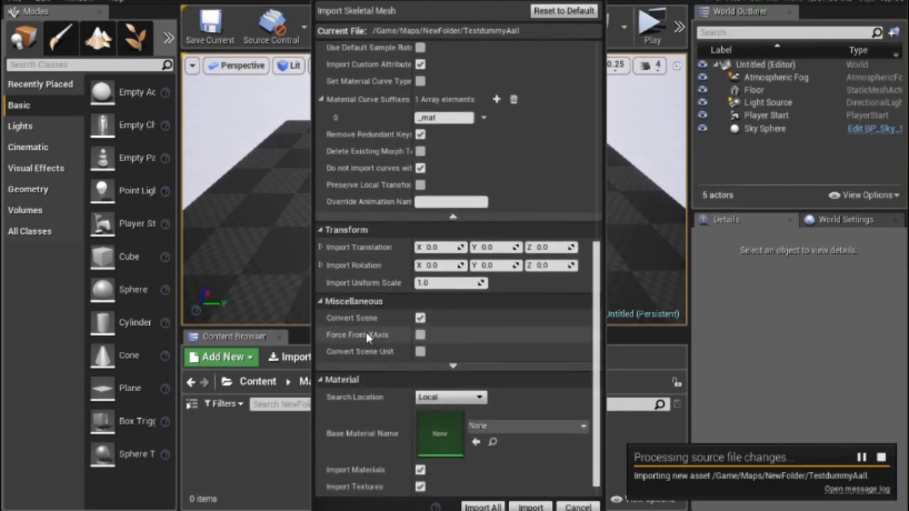
scroll(404, 256, up, 10)
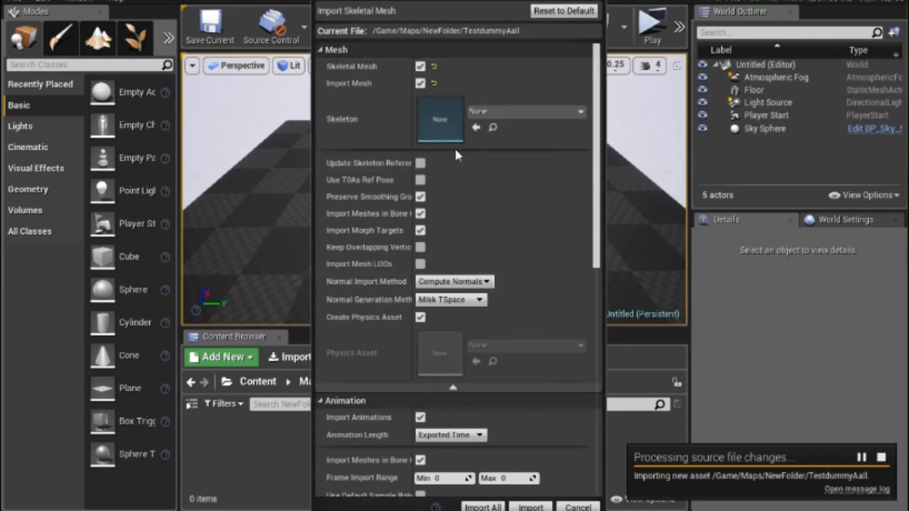
scroll(455, 174, down, 3)
scroll(456, 174, down, 3)
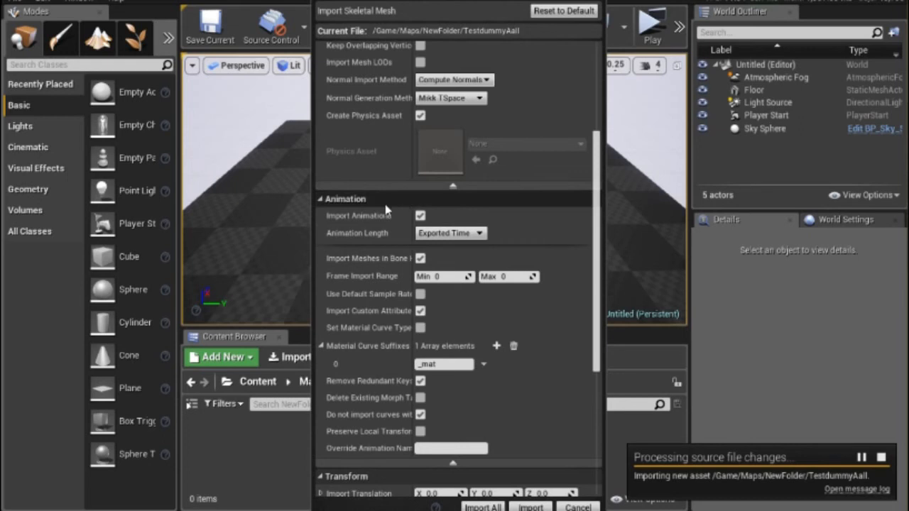
scroll(388, 210, down, 7)
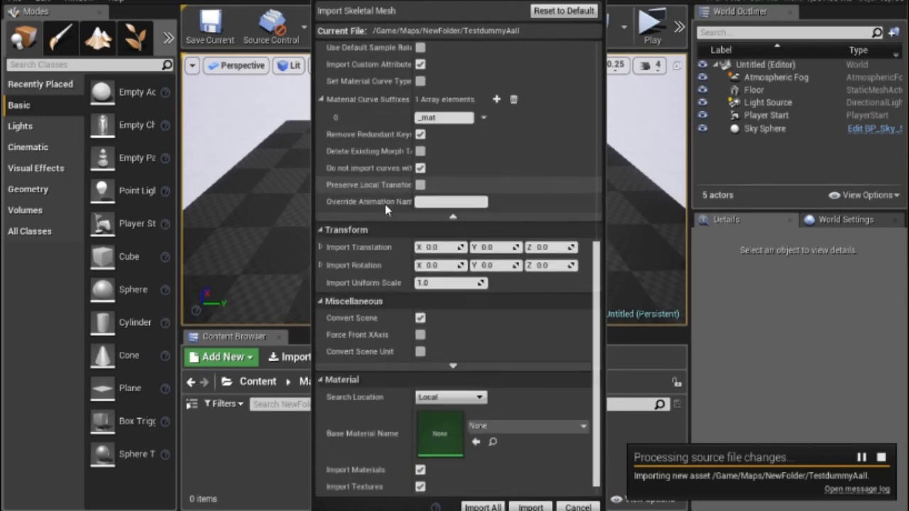
click(478, 507)
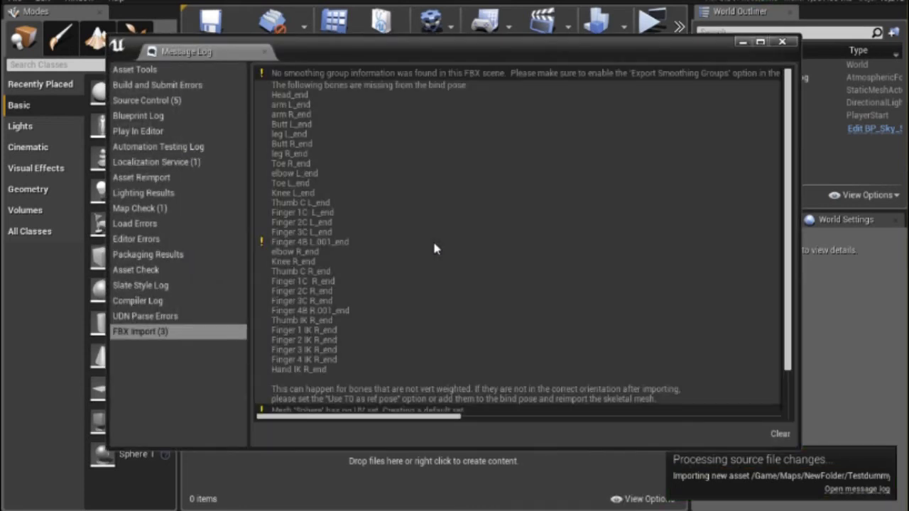
scroll(515, 281, down, 8)
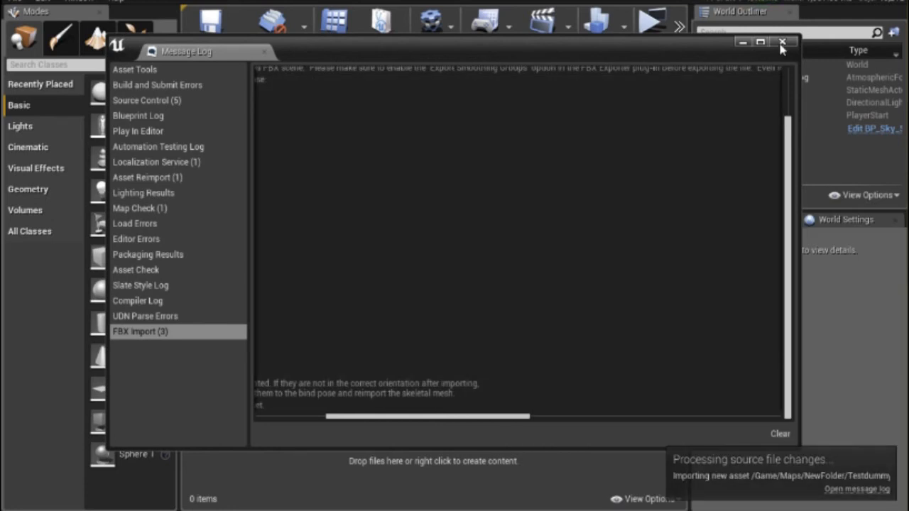
click(782, 42)
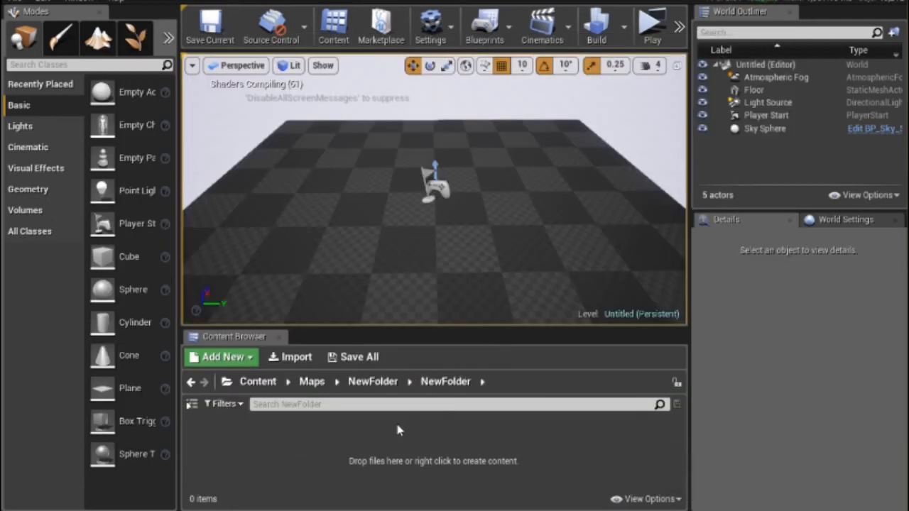
Look through the imported TestdummyAall assets in the parent NewFolder and return to the nested NewFolder.
click(390, 385)
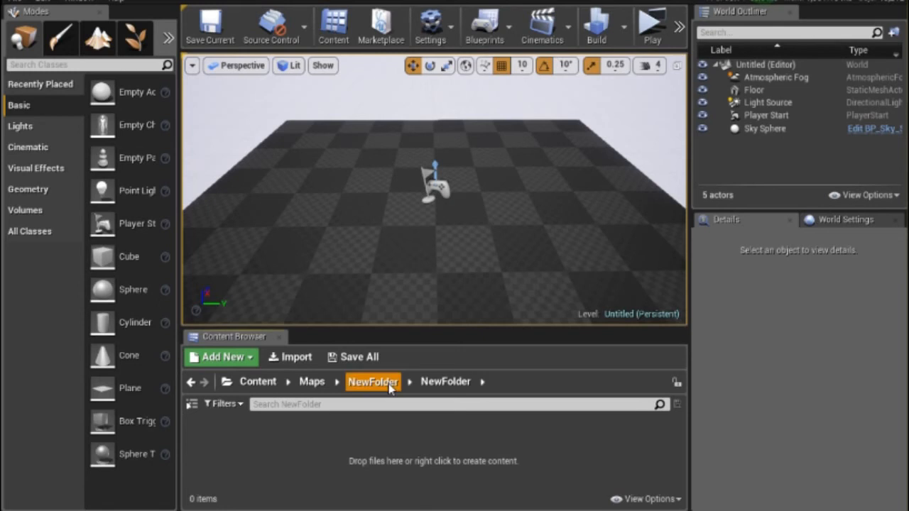
scroll(390, 419, down, 1)
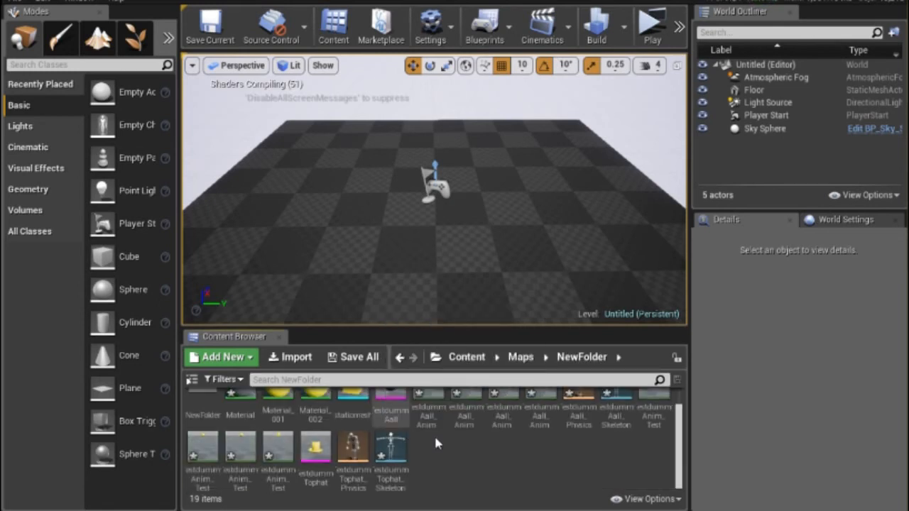
scroll(465, 442, up, 1)
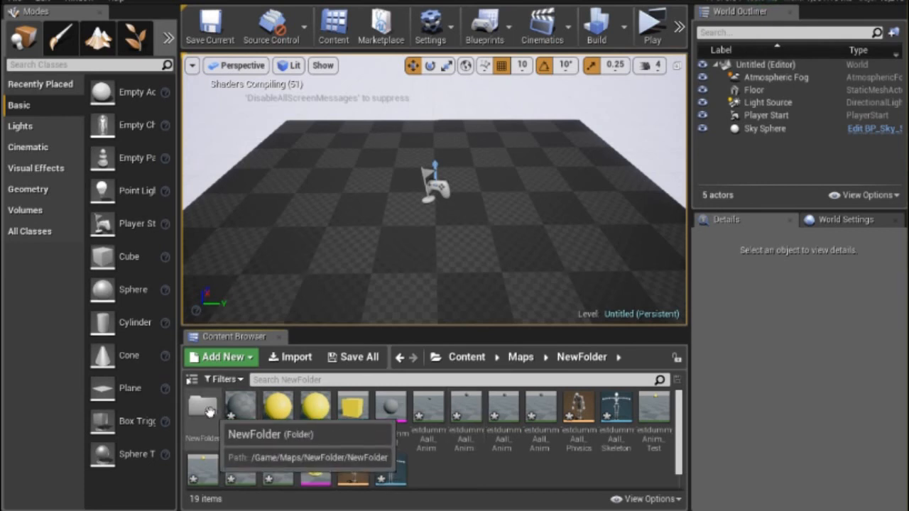
click(211, 418)
double_click(211, 417)
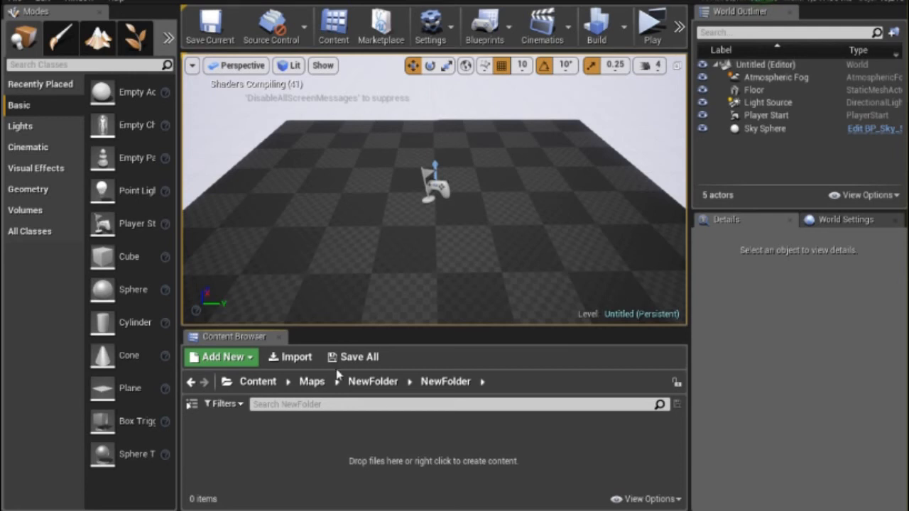
Import TestdummyAall.fbx into the nested NewFolder using Import All with no skeleton assigned, and close the message log.
click(288, 356)
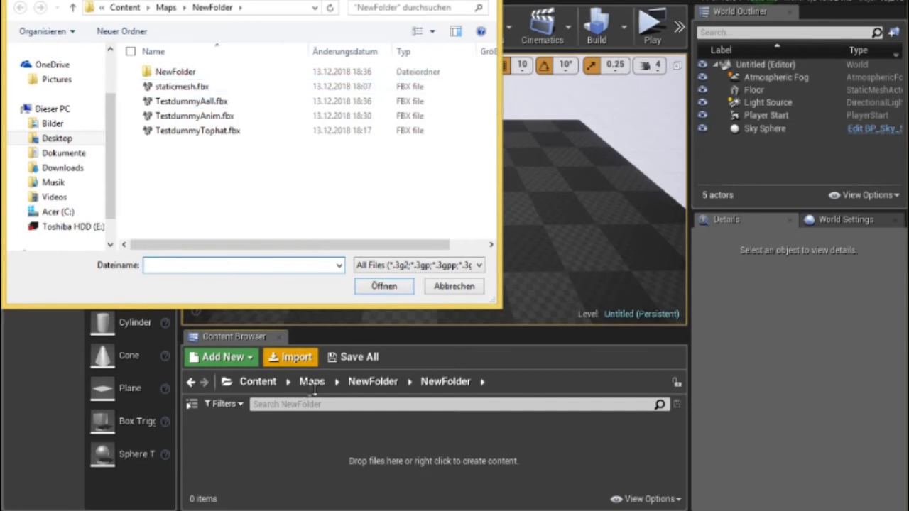
double_click(223, 101)
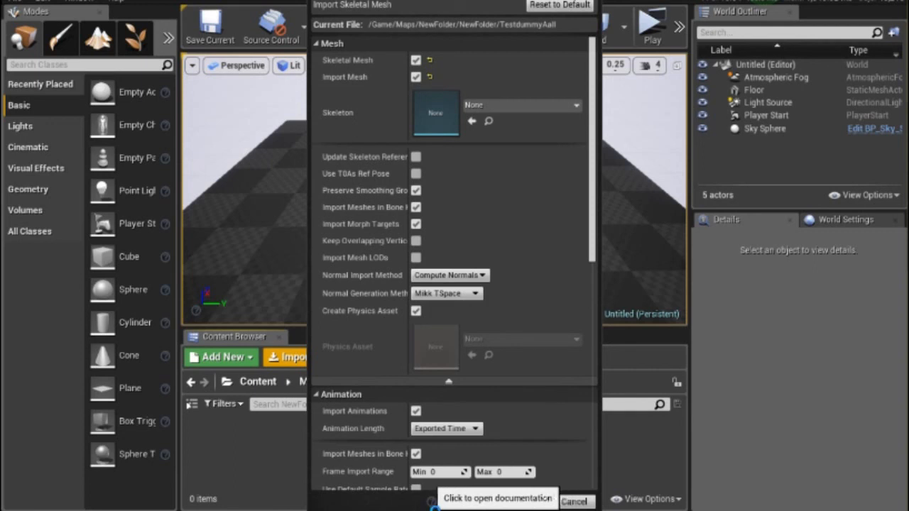
click(474, 499)
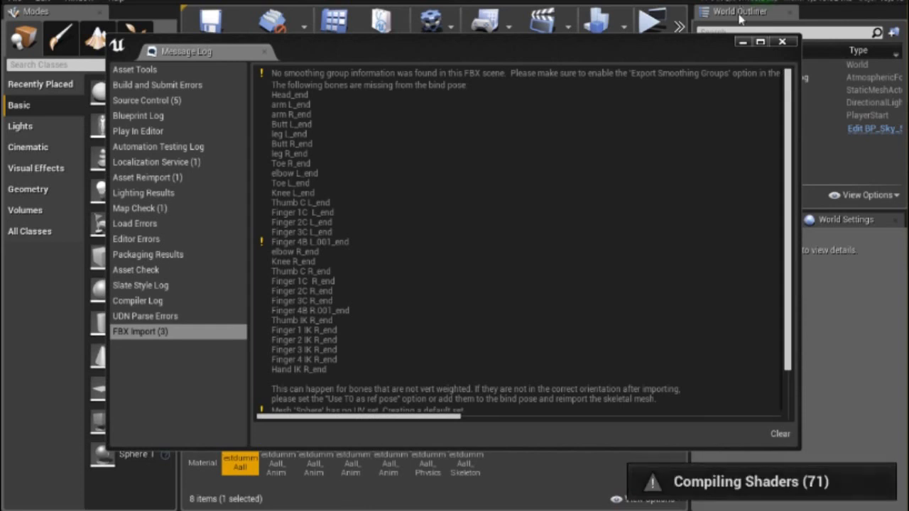
click(783, 41)
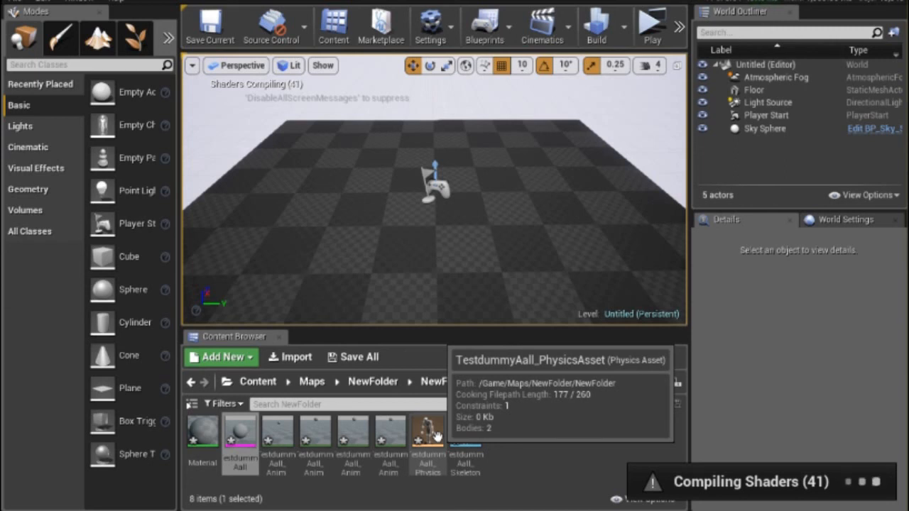
Open the TestdummyAall_PhysicsAsset from the nested NewFolder.
double_click(437, 436)
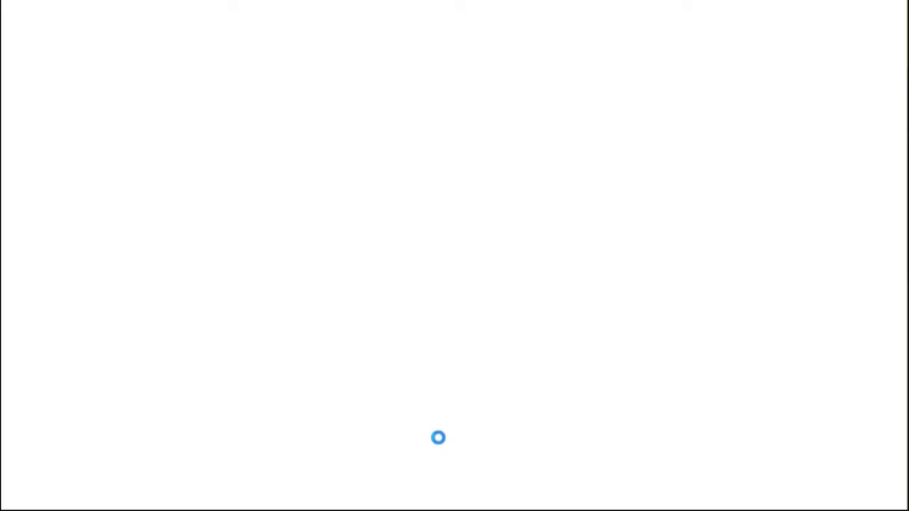